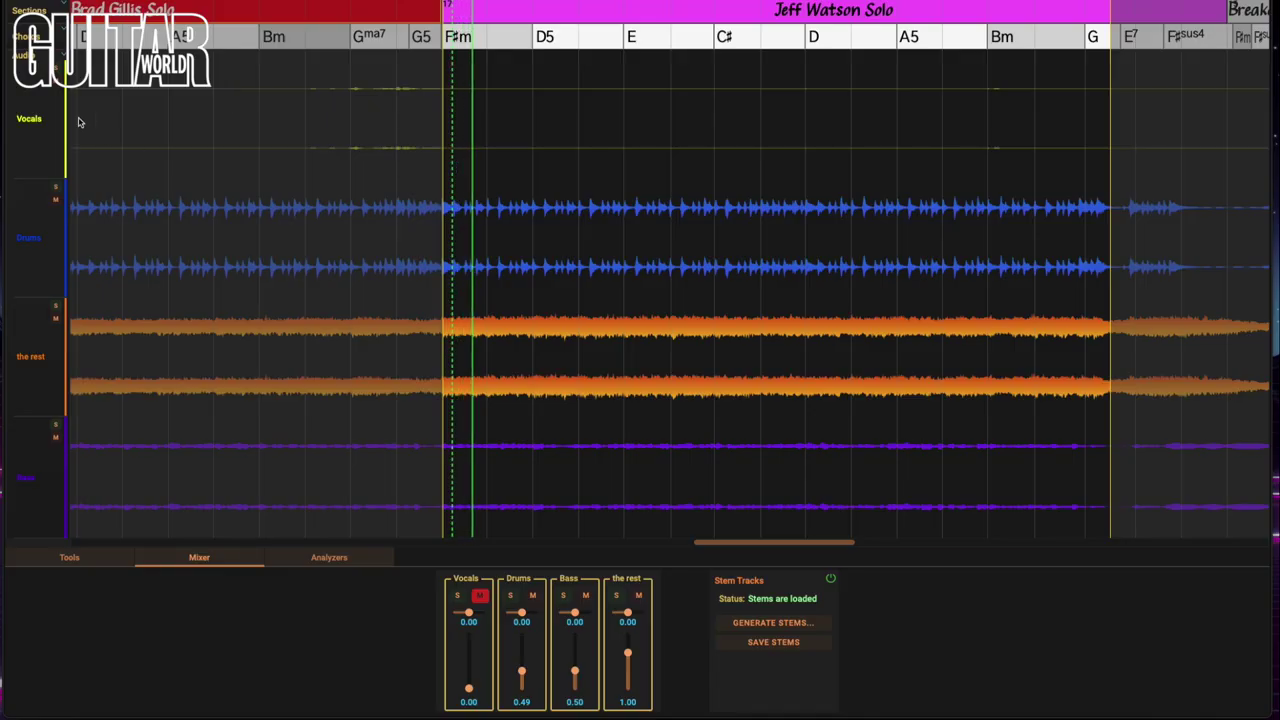
# Isolate "the rest" stem by soloing it, muting Drums and Bass with volumes at 0.00, and raising its own volume to 1.22.
pyautogui.click(533, 597)
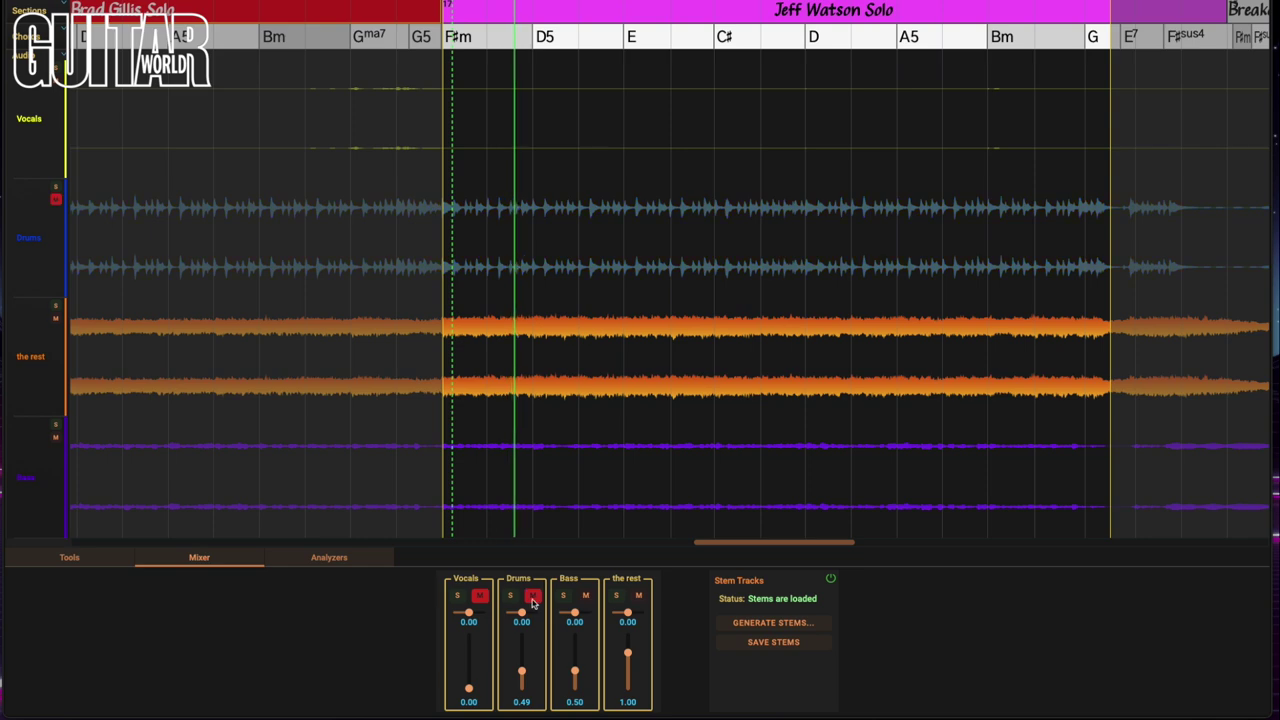
pyautogui.click(616, 596)
pyautogui.click(587, 596)
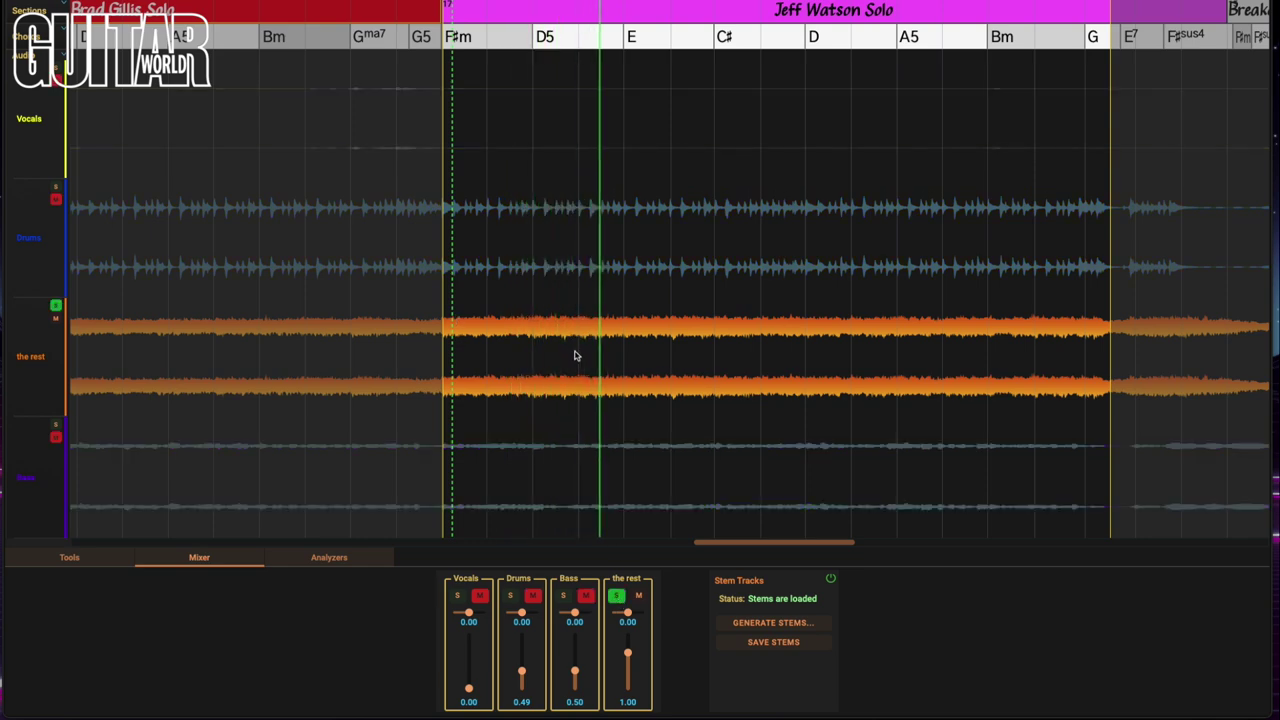
pyautogui.moveTo(521, 675); pyautogui.dragTo(574, 692)
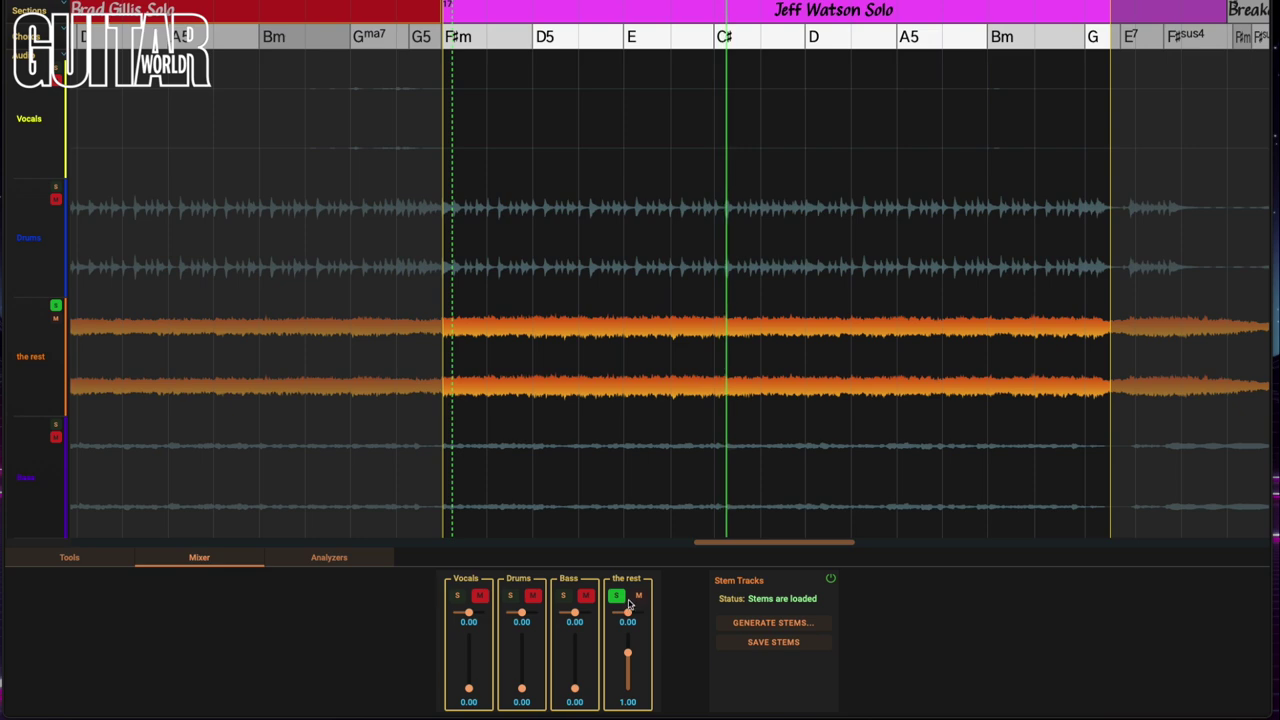
pyautogui.moveTo(628, 653); pyautogui.dragTo(628, 645)
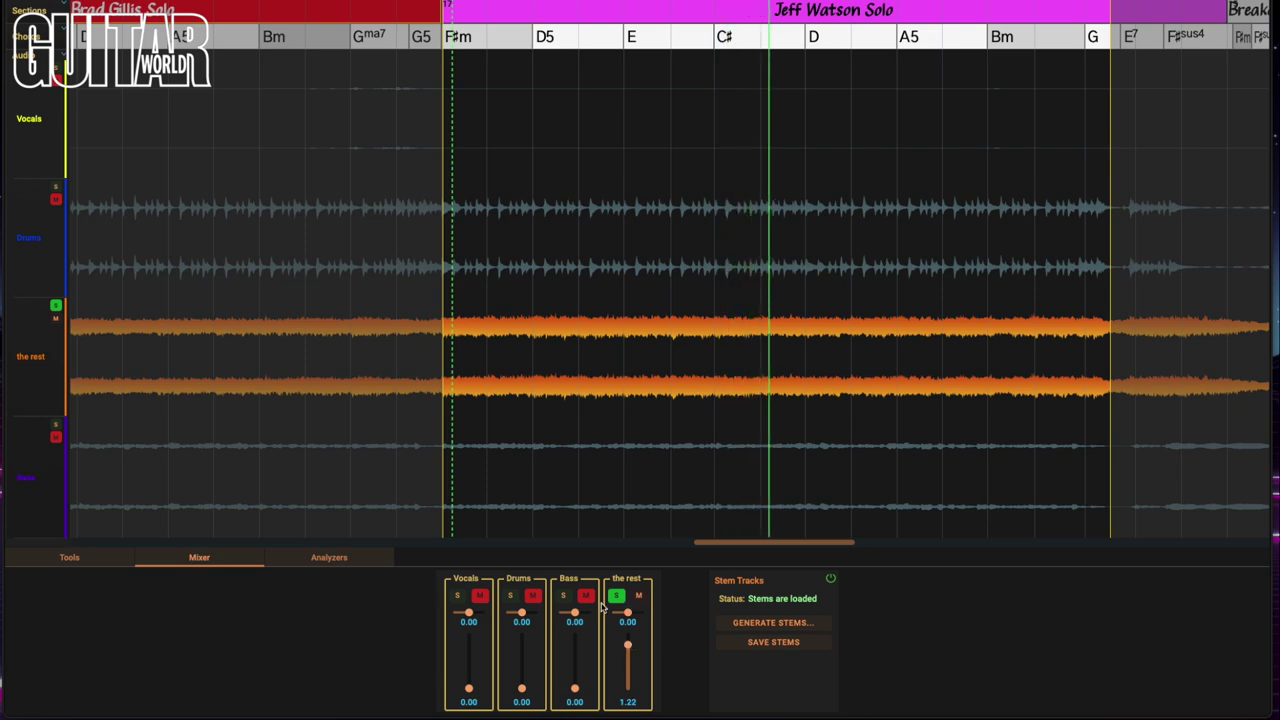
# Unmute the Bass, Drums and Vocals stems and turn off solo for "the rest" stem.
pyautogui.click(586, 595)
pyautogui.click(533, 595)
pyautogui.click(479, 595)
pyautogui.click(615, 595)
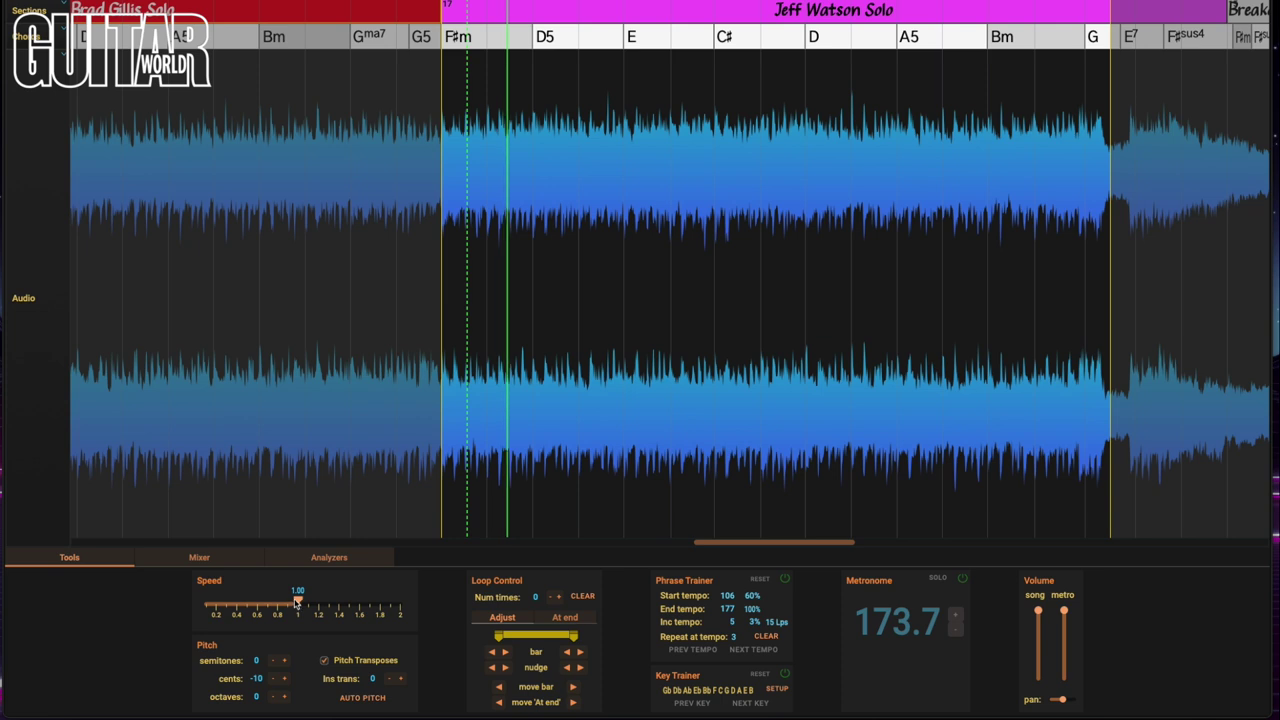
# Slow the playback speed to 0.74 and nudge the start of the solo's loop earlier.
pyautogui.moveTo(297, 603); pyautogui.dragTo(271, 603)
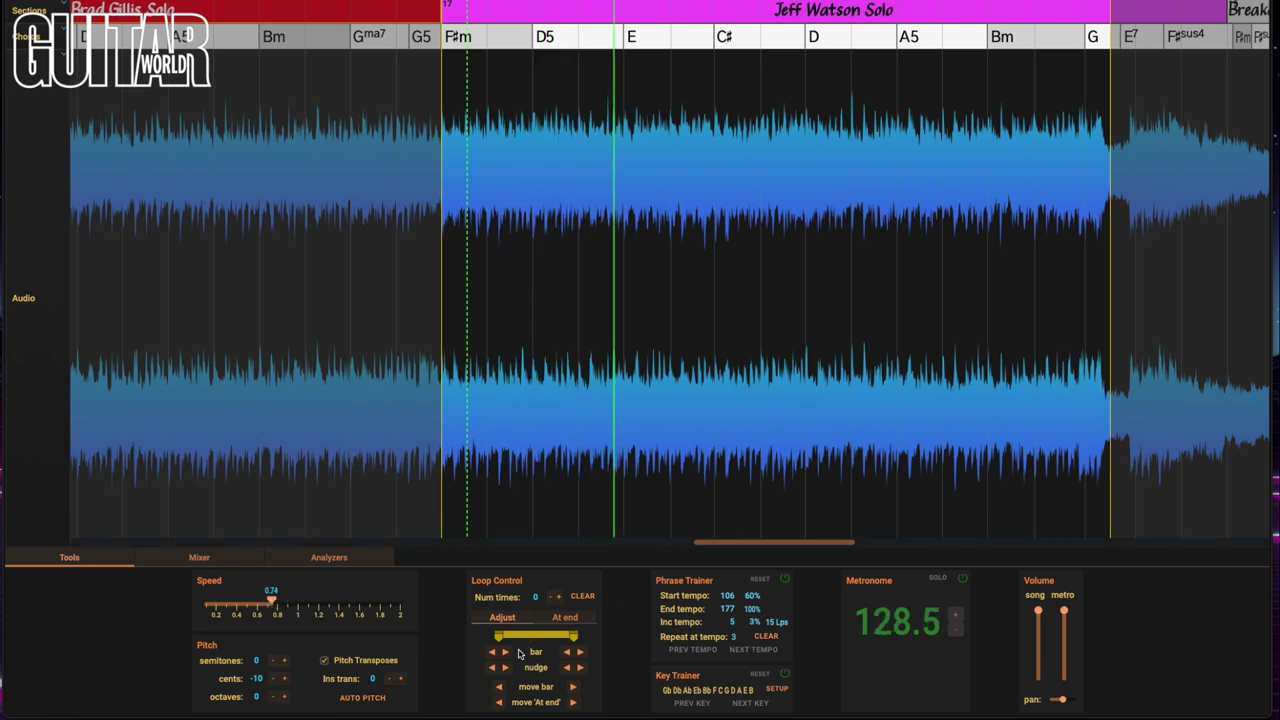
pyautogui.click(491, 667)
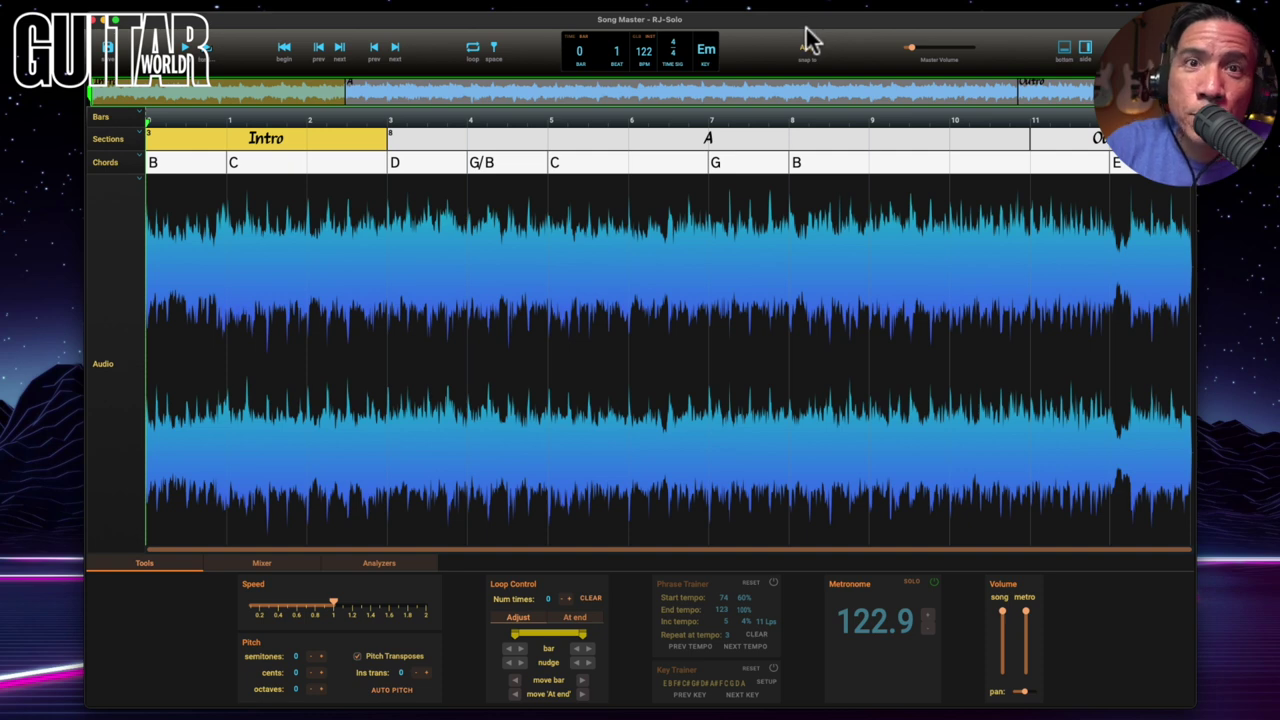
# Play through the RJ-Solo song, stop it, and return to the beginning for another listen.
pyautogui.press('space')
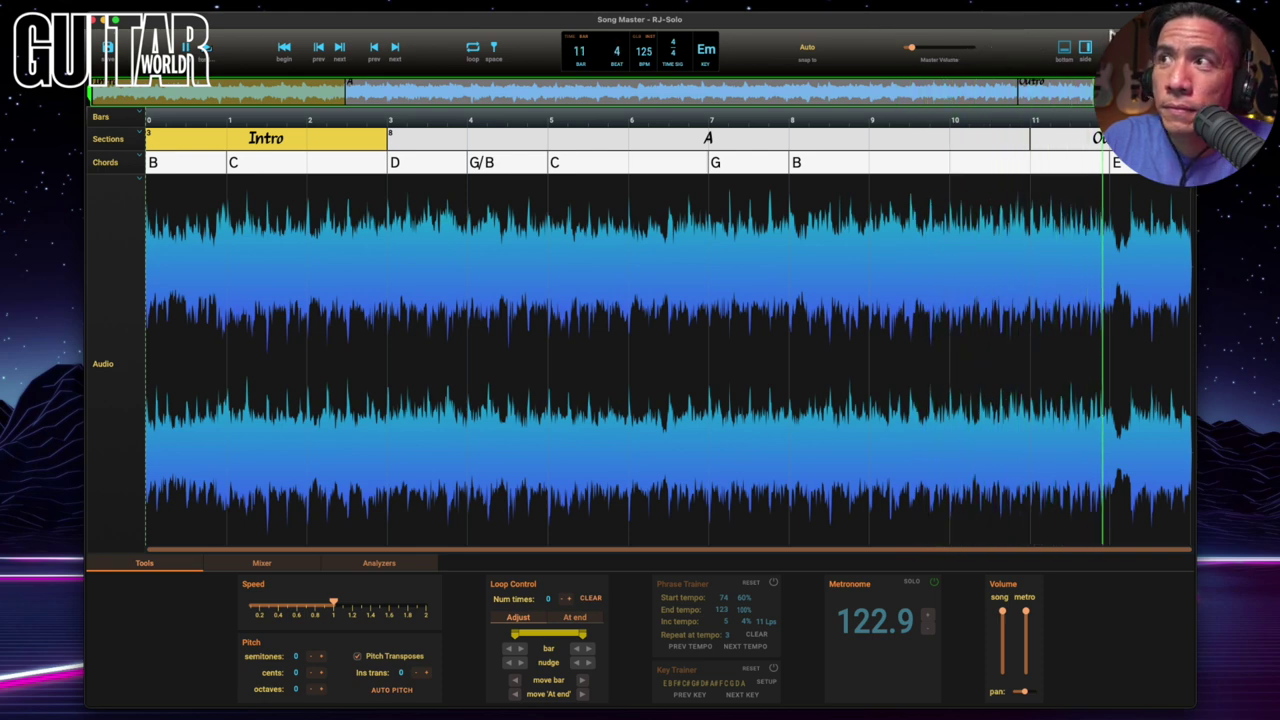
pyautogui.press('space')
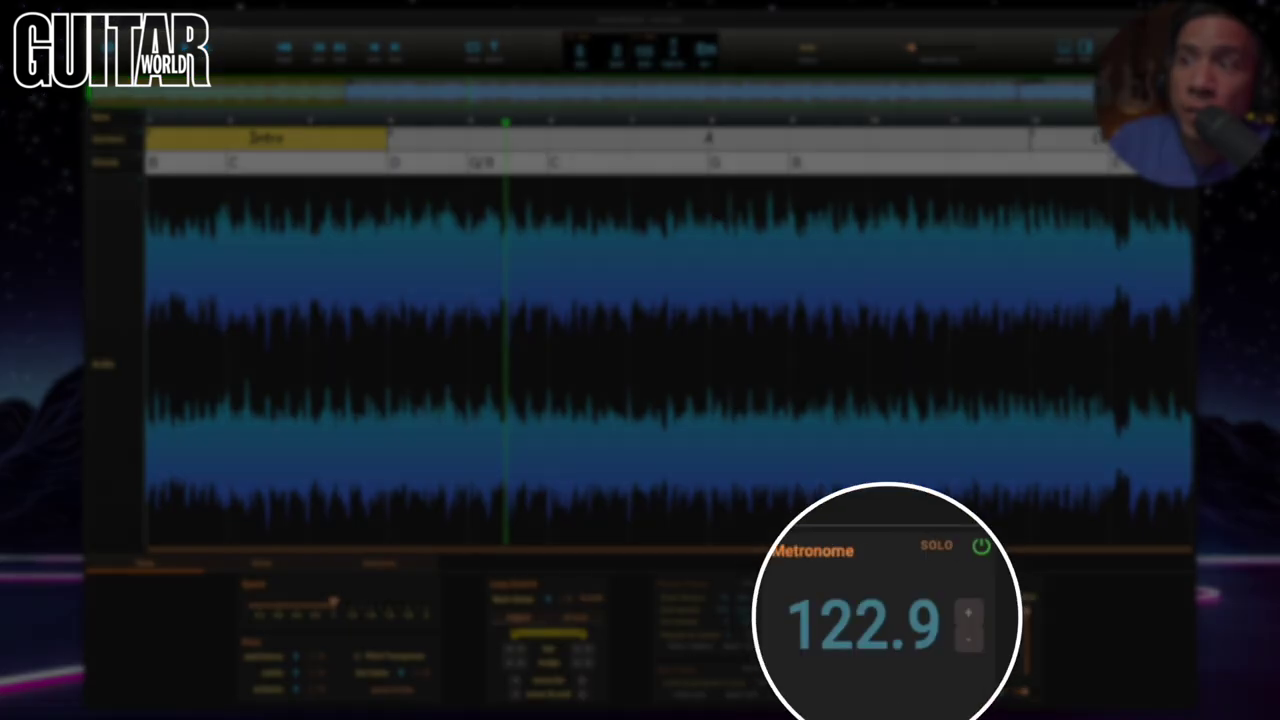
pyautogui.press('Home')
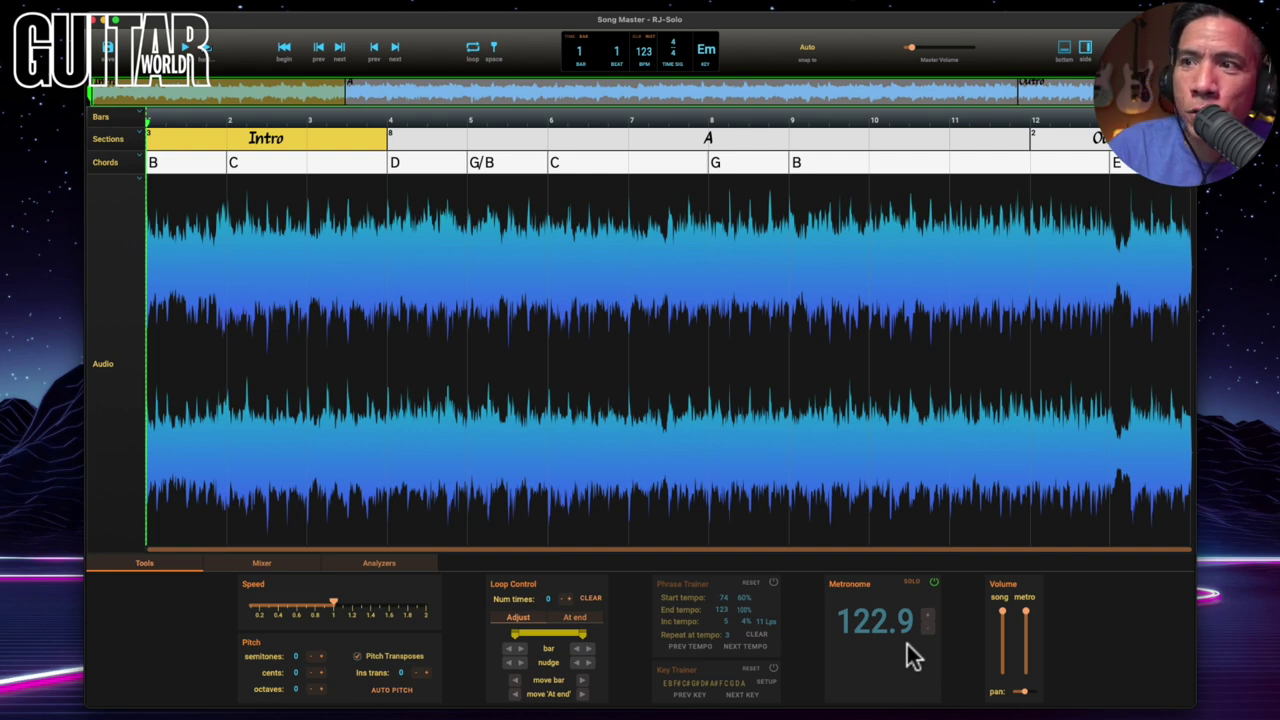
pyautogui.press('space')
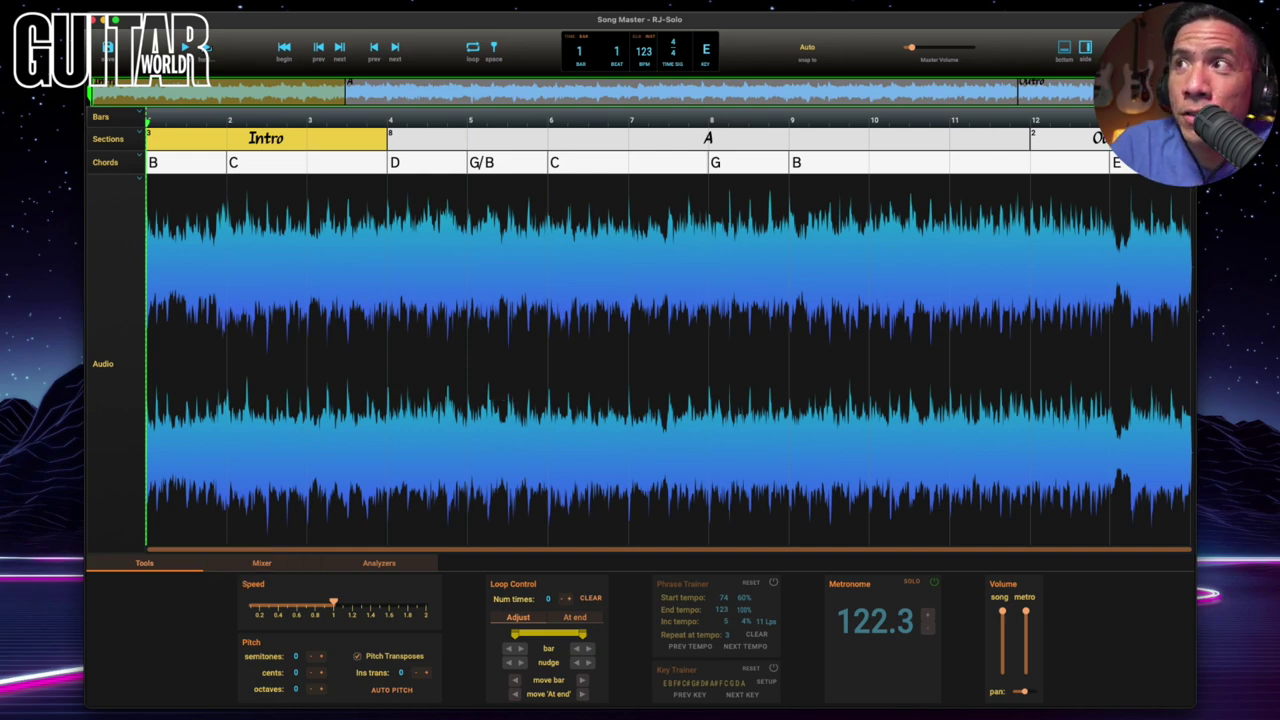
# Play the zoomed-in opening bars and stop just after the start of bar 4.
pyautogui.moveTo(1093, 92); pyautogui.dragTo(712, 112)
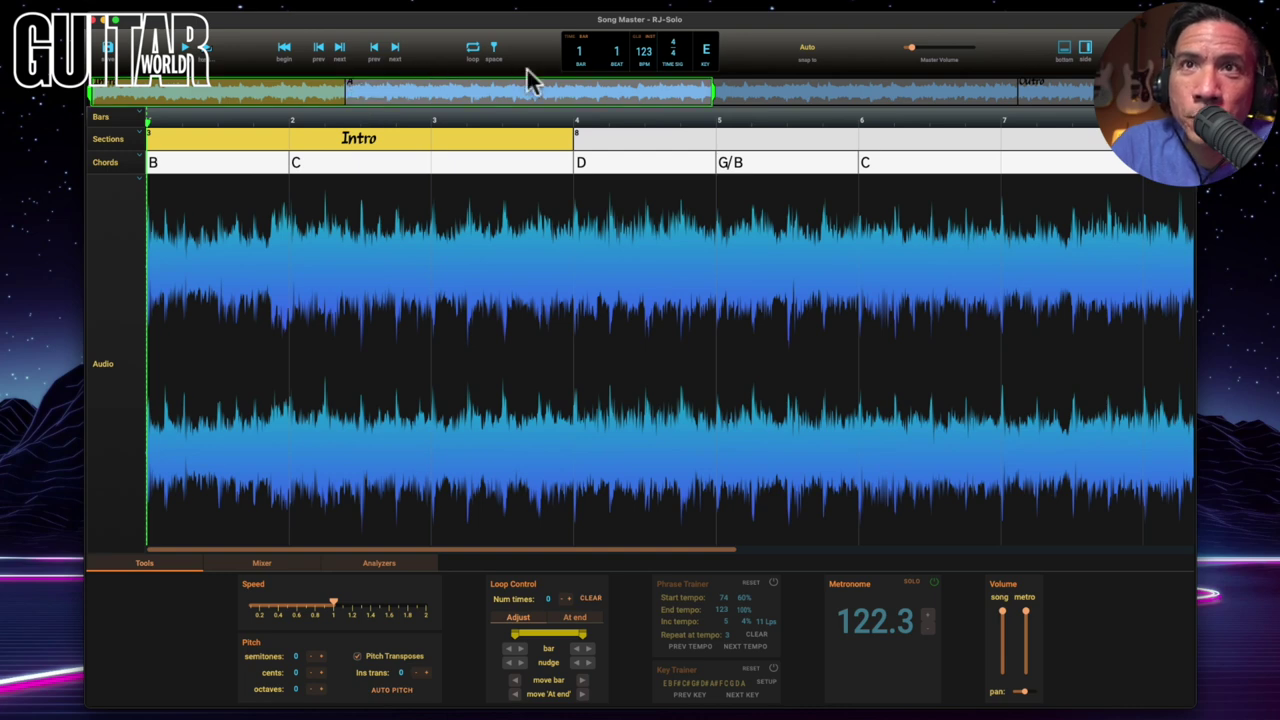
pyautogui.press('space')
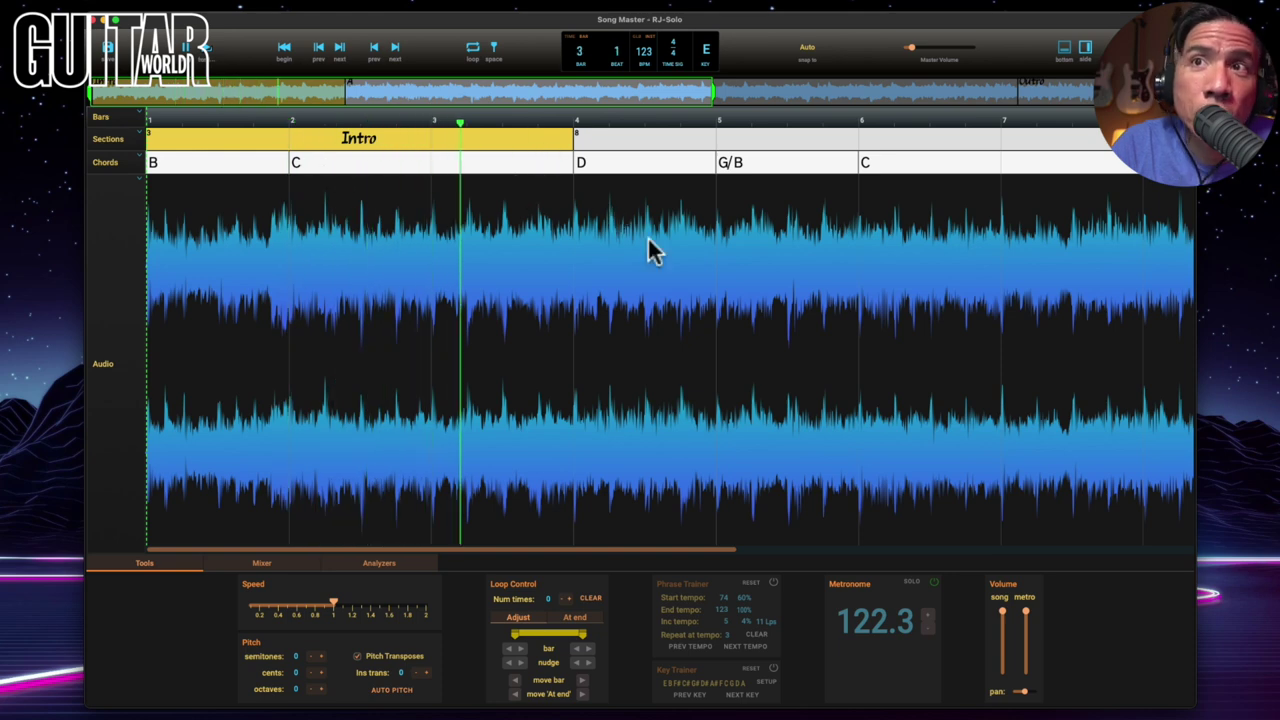
pyautogui.press('space')
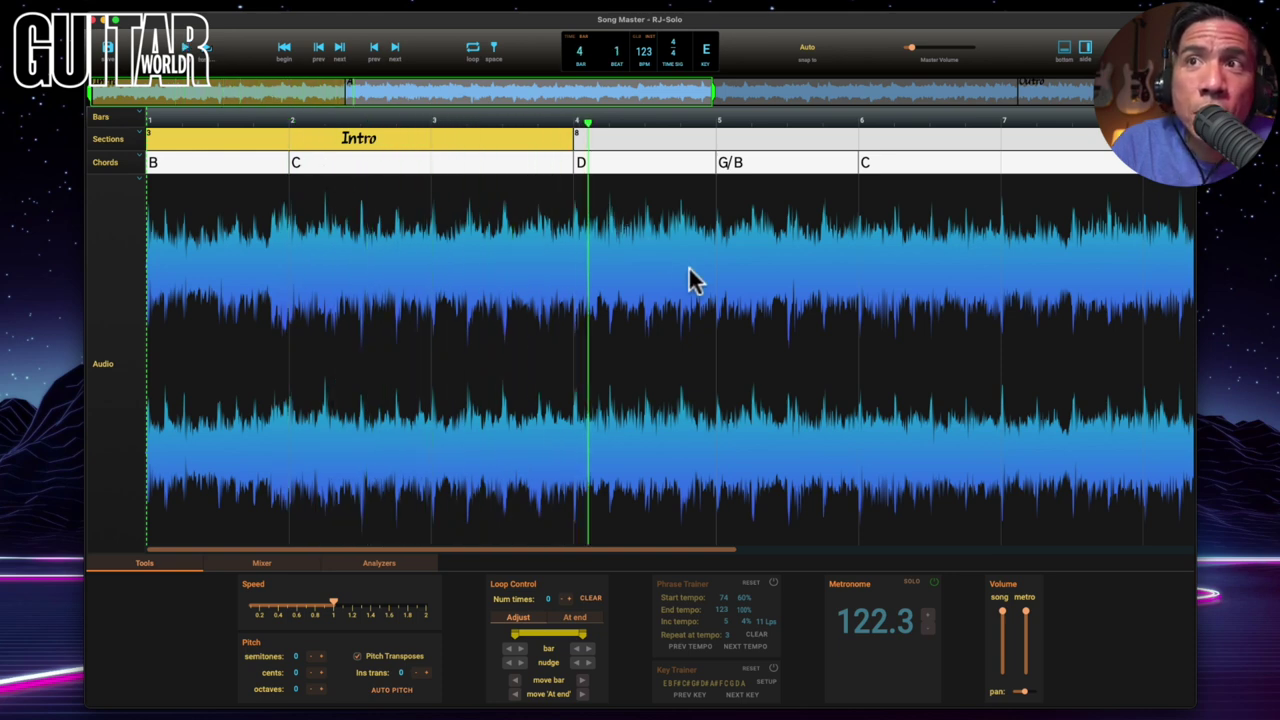
# Loop the intro phrase from beat 4 of bar 1 to the start of bar 4 with snapping set to Beat, and play it.
pyautogui.click(476, 50)
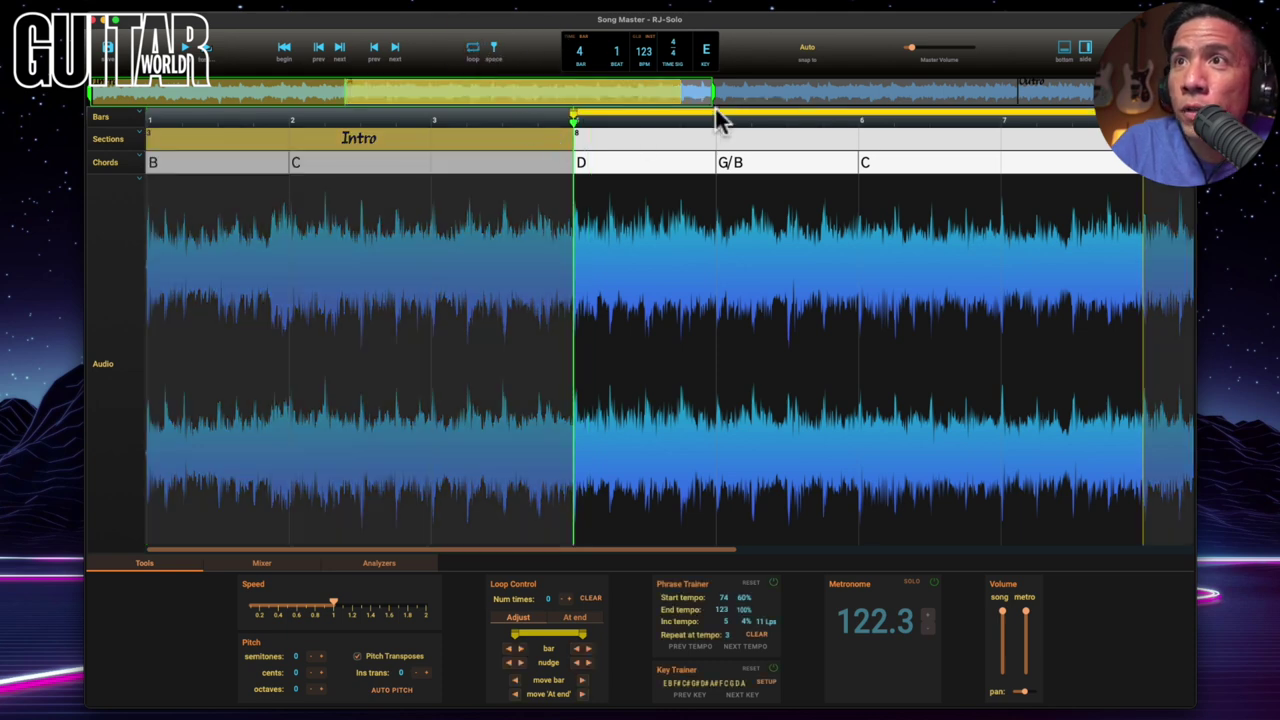
pyautogui.moveTo(714, 114); pyautogui.dragTo(410, 112)
pyautogui.moveTo(858, 114); pyautogui.dragTo(574, 114)
pyautogui.moveTo(289, 114); pyautogui.dragTo(254, 114)
pyautogui.press('space')
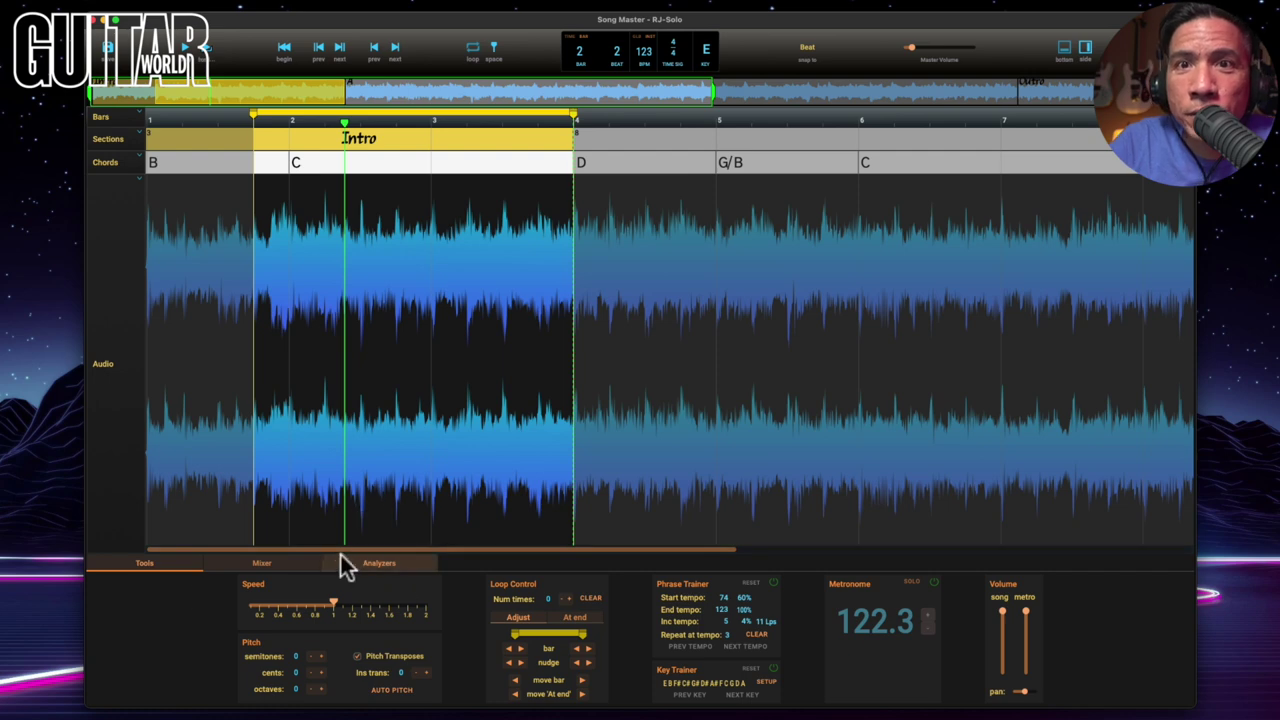
# Try playing the looped intro phrase at 0.10 speed.
pyautogui.moveTo(305, 602)
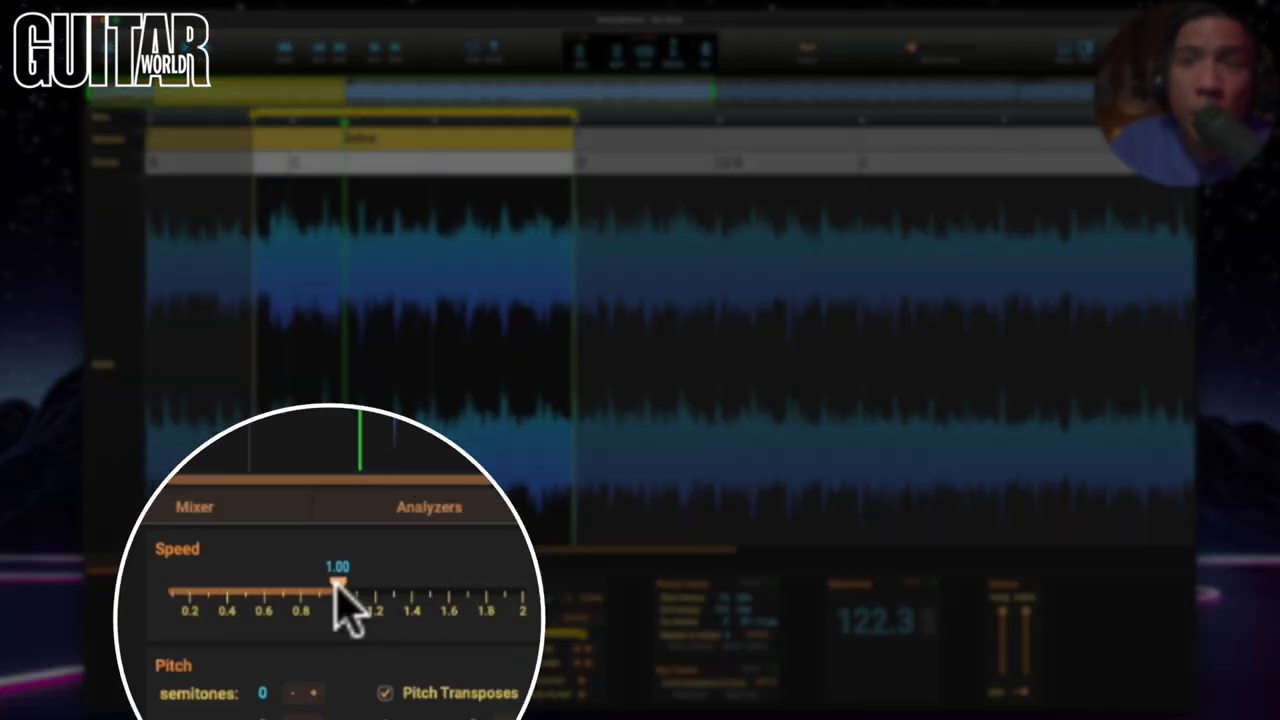
pyautogui.click(337, 588)
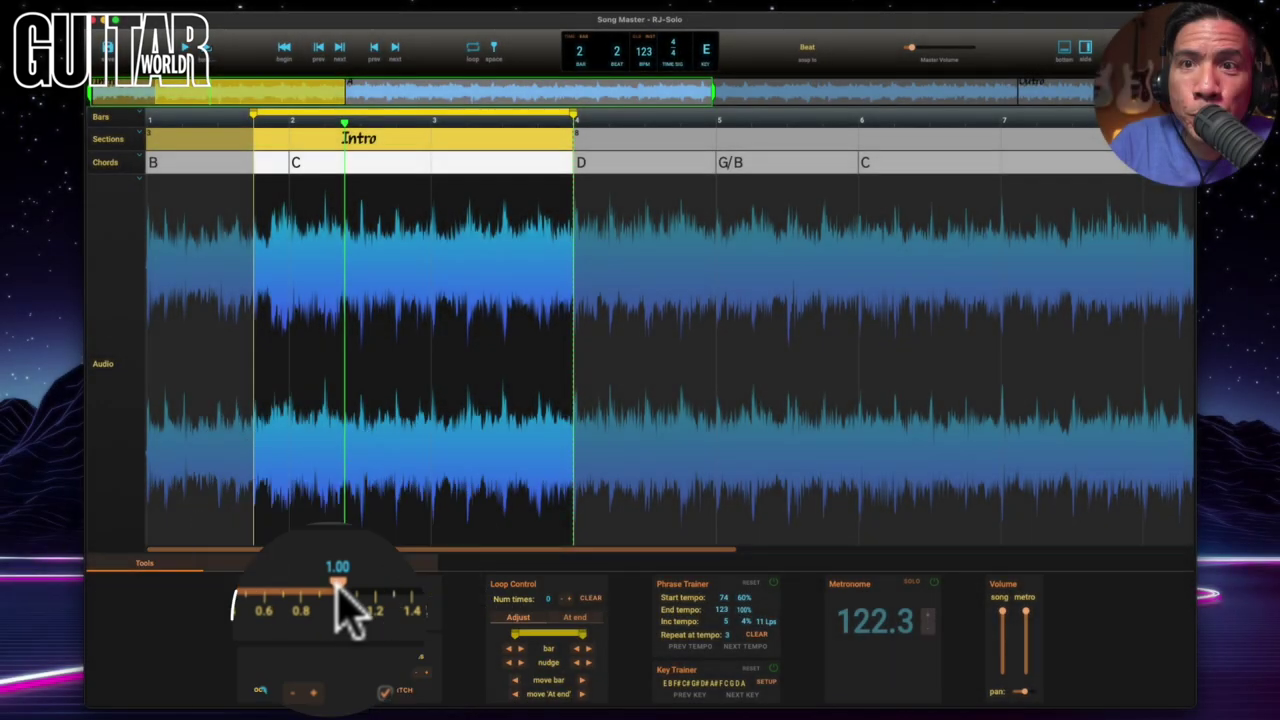
pyautogui.moveTo(335, 607); pyautogui.dragTo(240, 608)
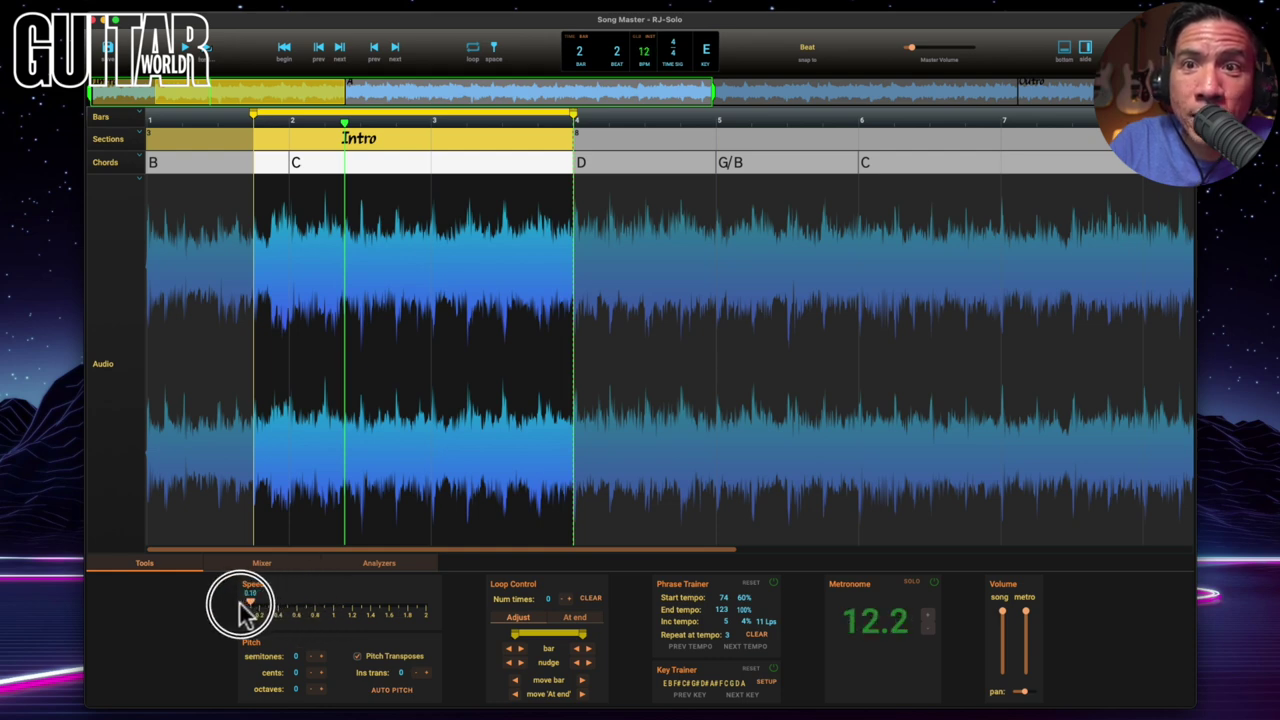
pyautogui.press('space')
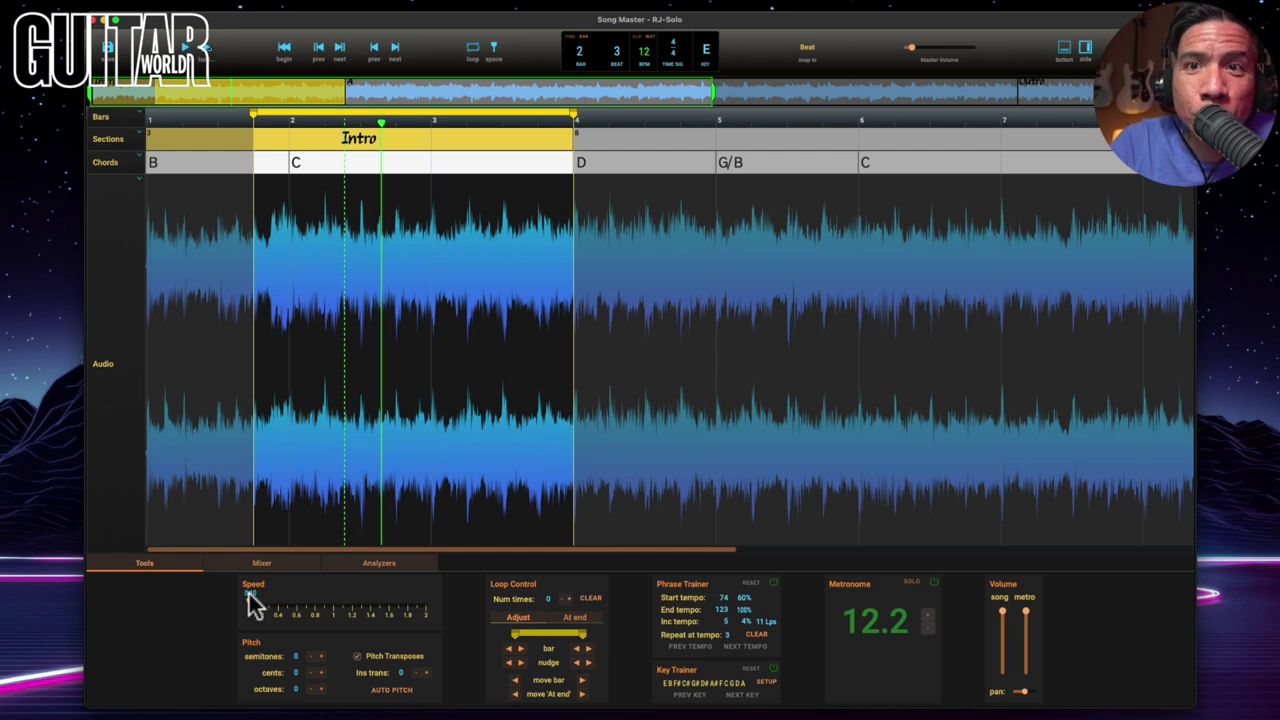
# Test the loop at 0.50 and 1.93 speed, and leave the playback speed at 0.50.
pyautogui.moveTo(252, 606); pyautogui.dragTo(288, 609)
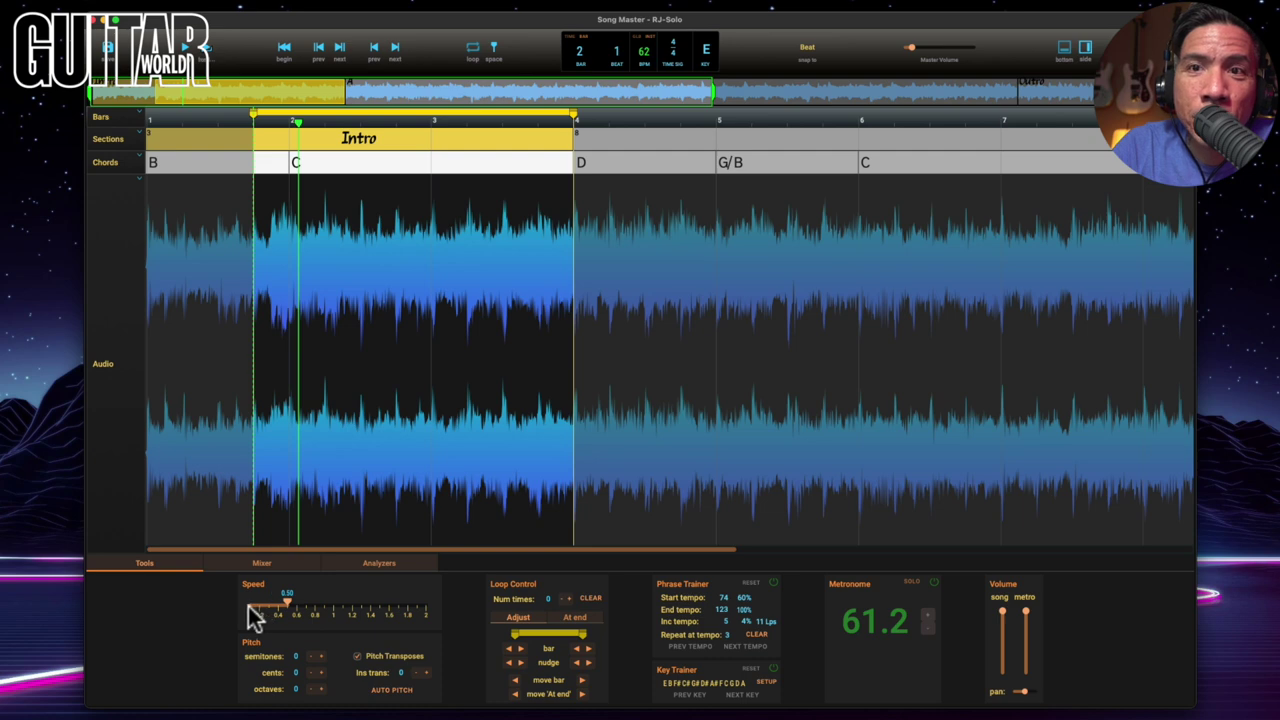
pyautogui.moveTo(286, 604); pyautogui.dragTo(423, 606)
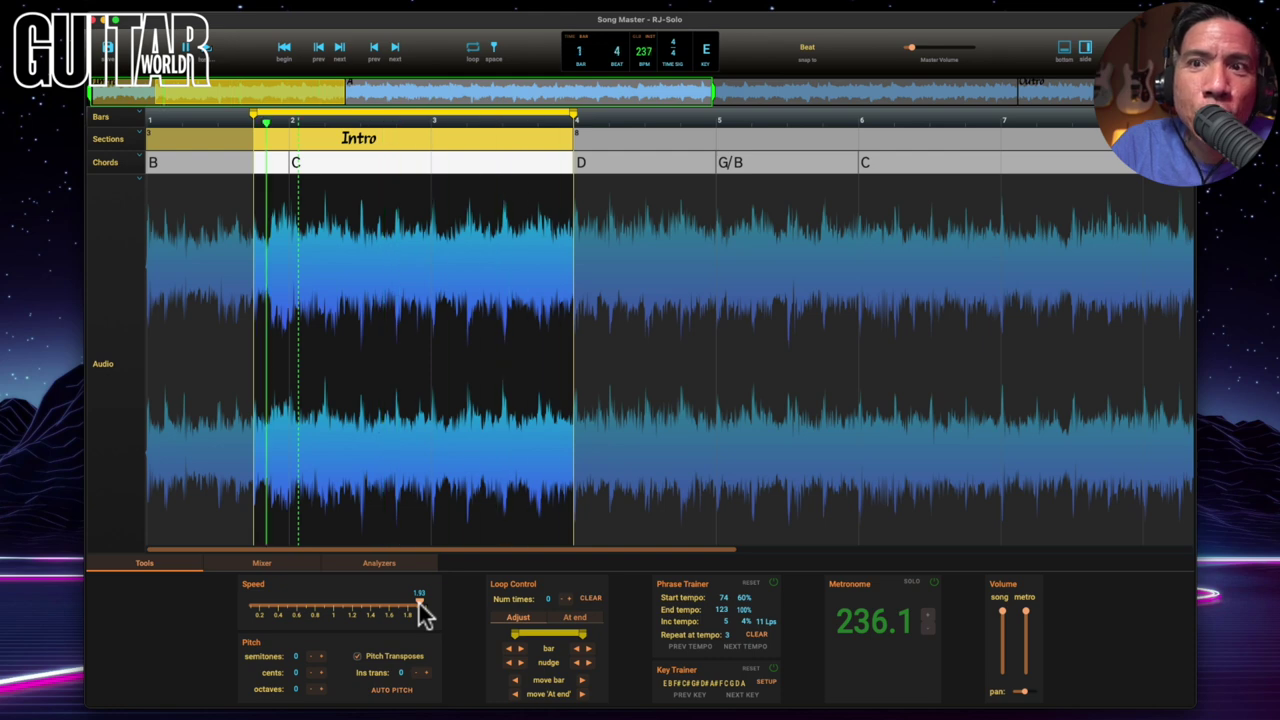
pyautogui.moveTo(422, 606); pyautogui.dragTo(290, 617)
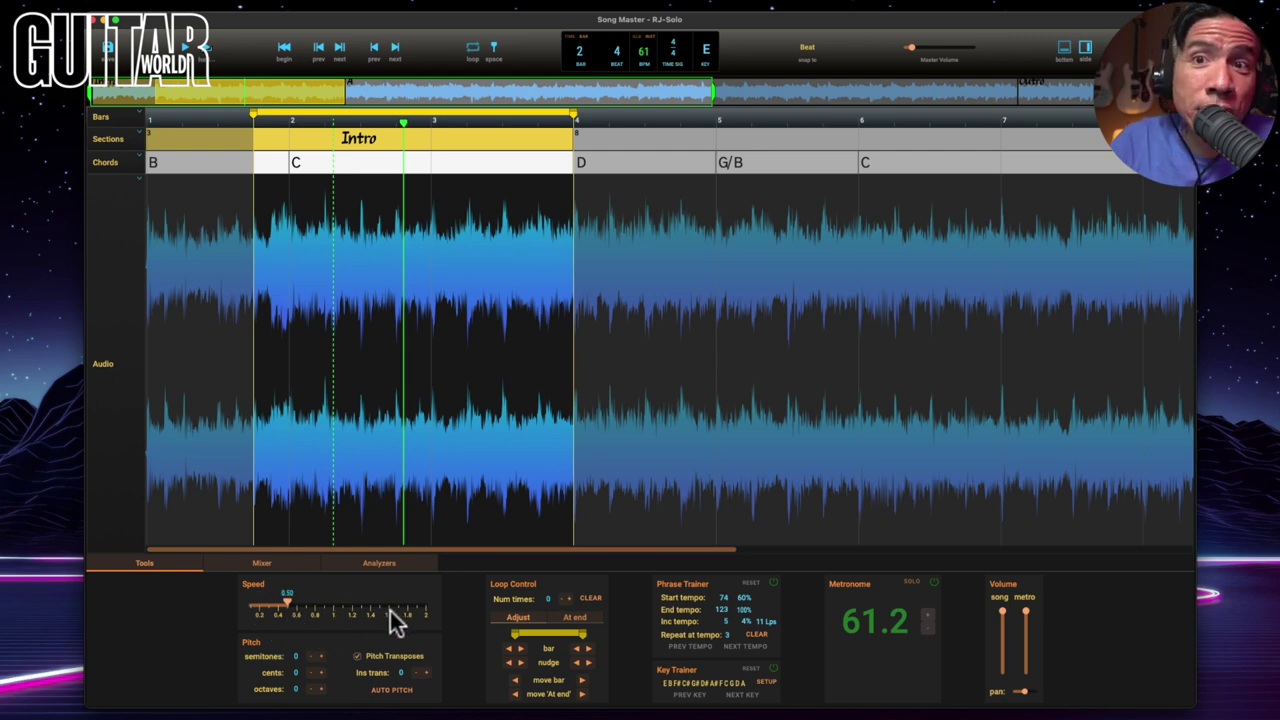
# Try shifting the song's pitch down one and two semitones and up one, and reset semitones to 0.
pyautogui.click(311, 657)
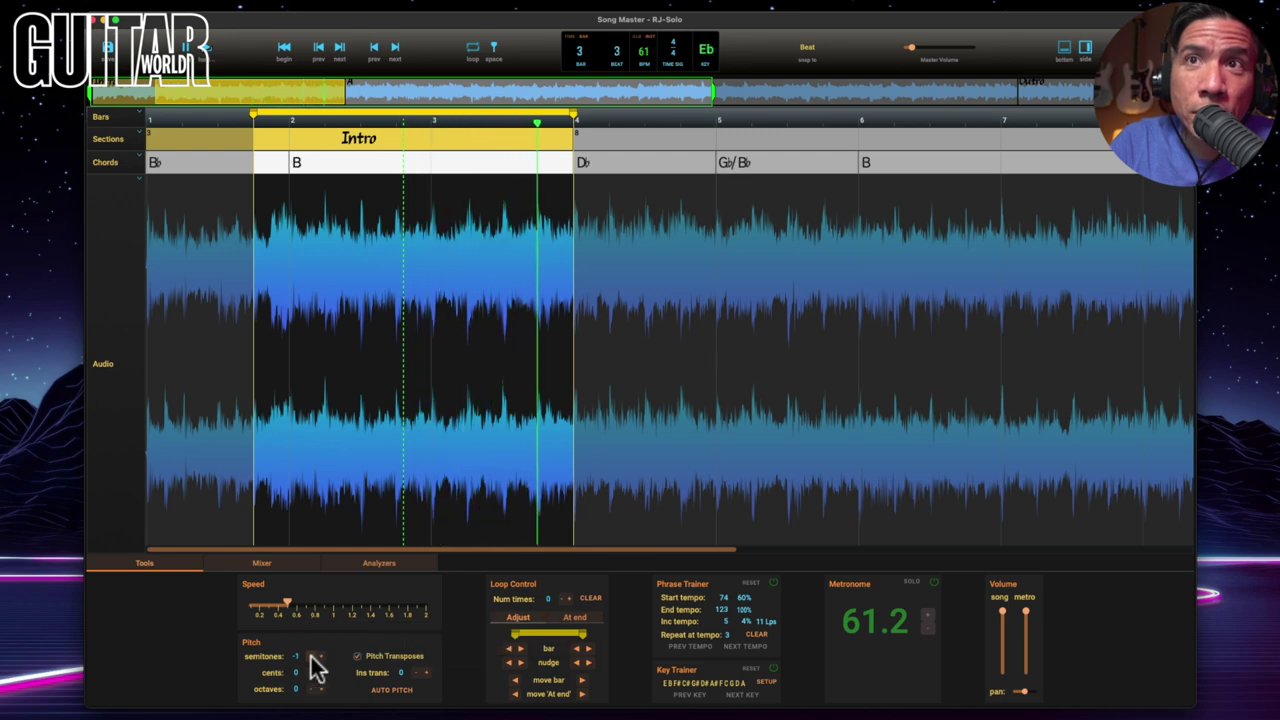
pyautogui.click(320, 657)
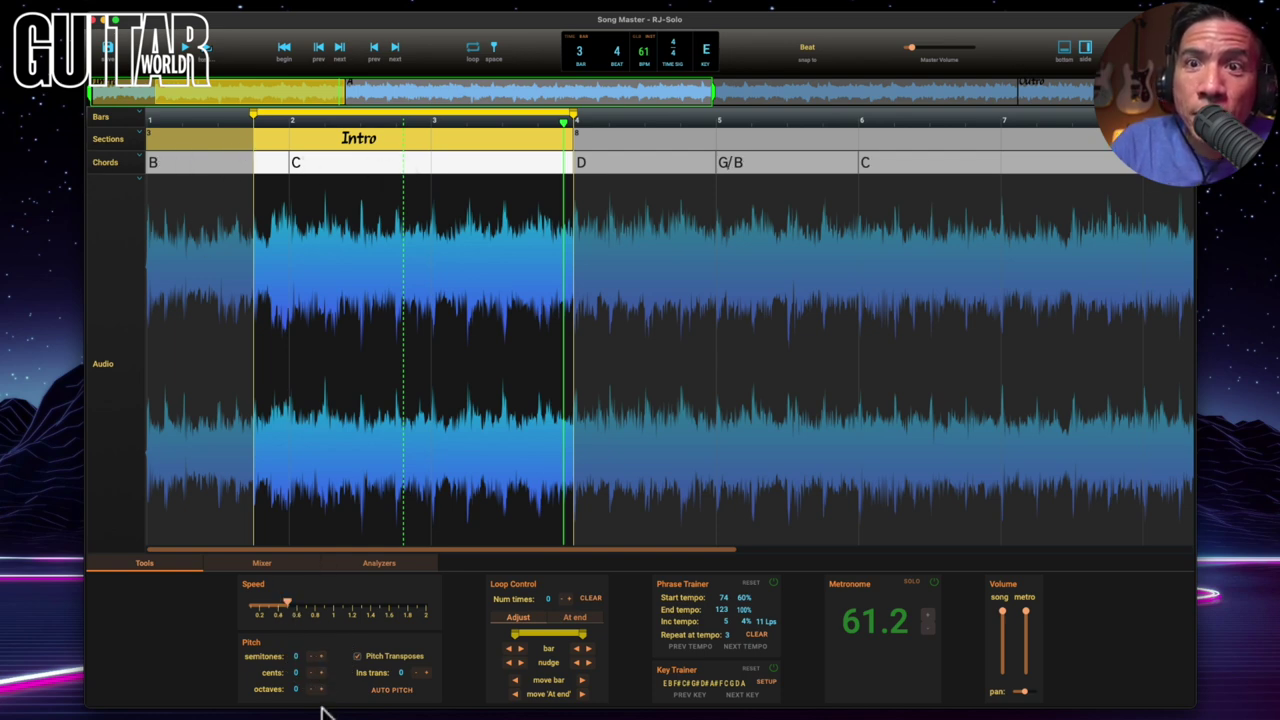
pyautogui.click(309, 657)
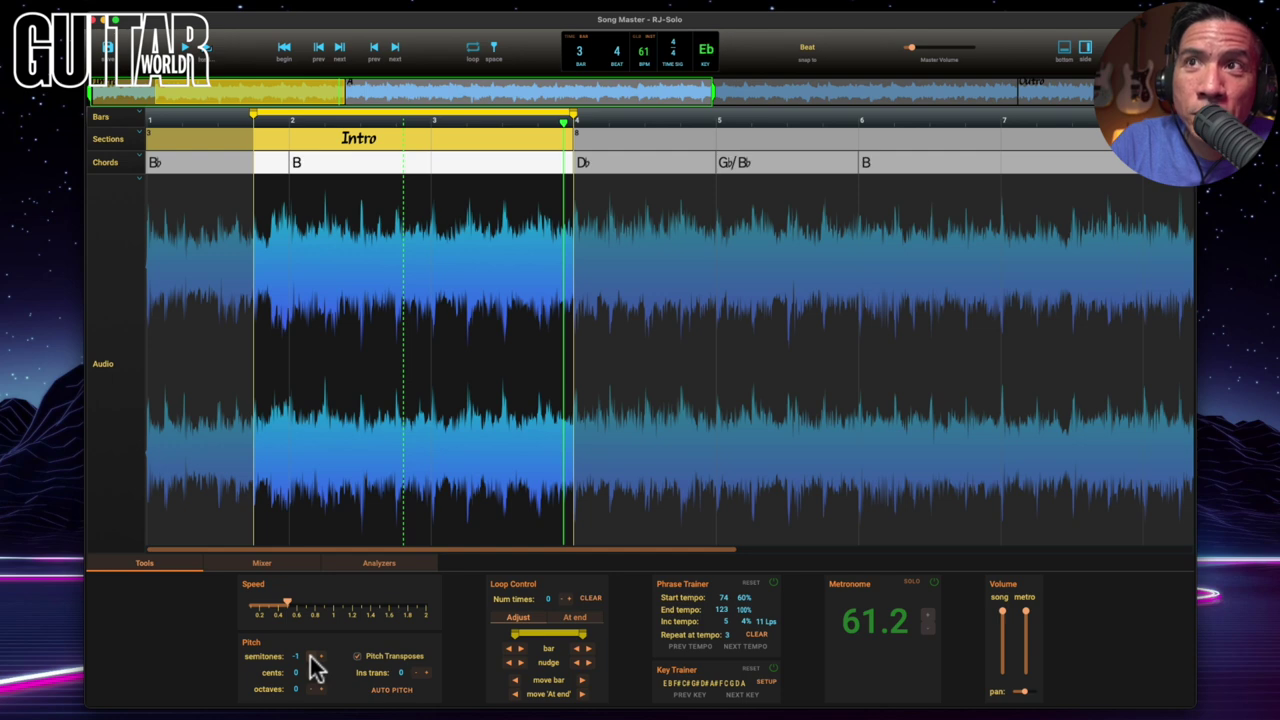
pyautogui.click(309, 657)
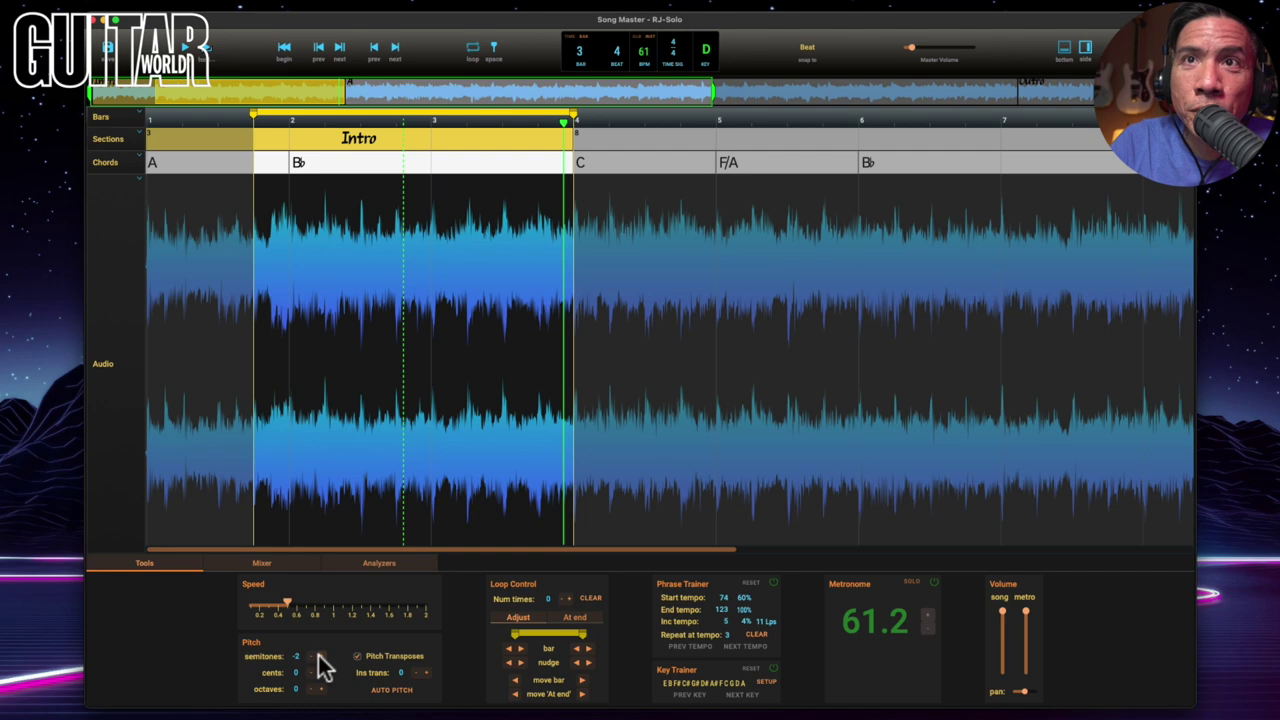
pyautogui.click(320, 658)
pyautogui.click(320, 658)
pyautogui.click(320, 658)
pyautogui.click(312, 658)
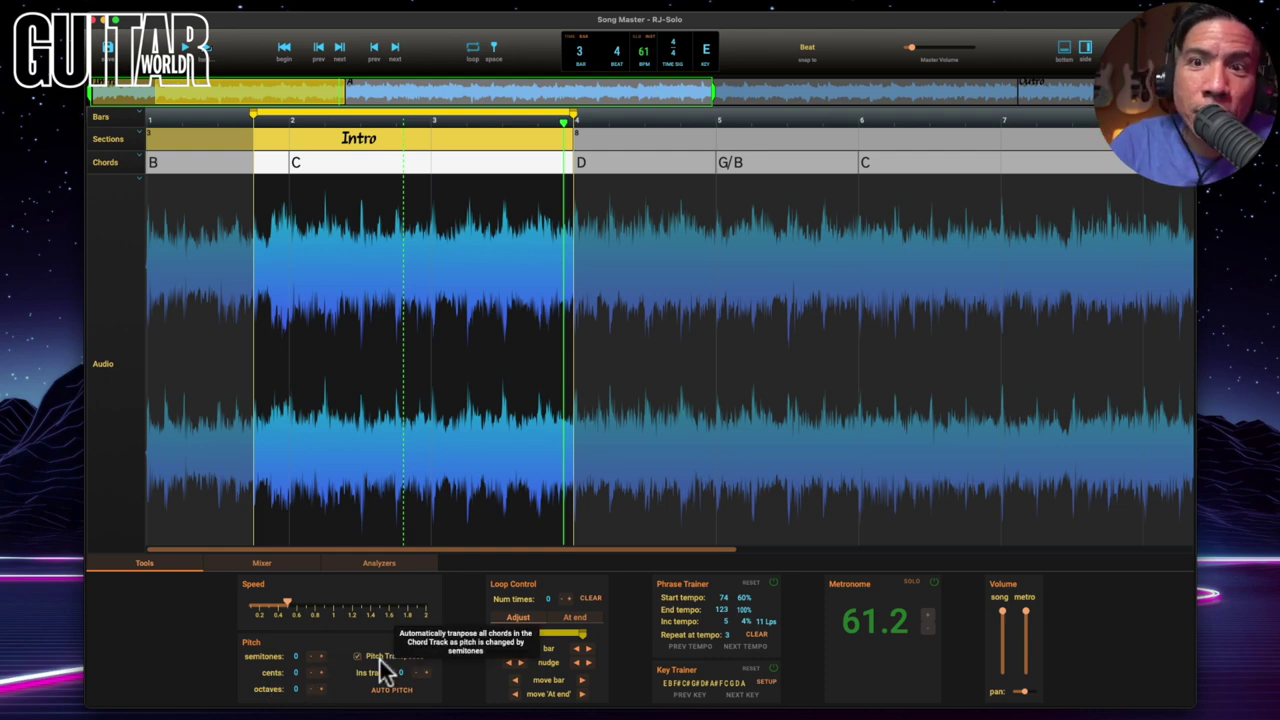
# Try octave pitch shifts down to -3 and up to 3 on the looped phrase, and reset octaves to 0.
pyautogui.click(310, 689)
pyautogui.click(310, 689)
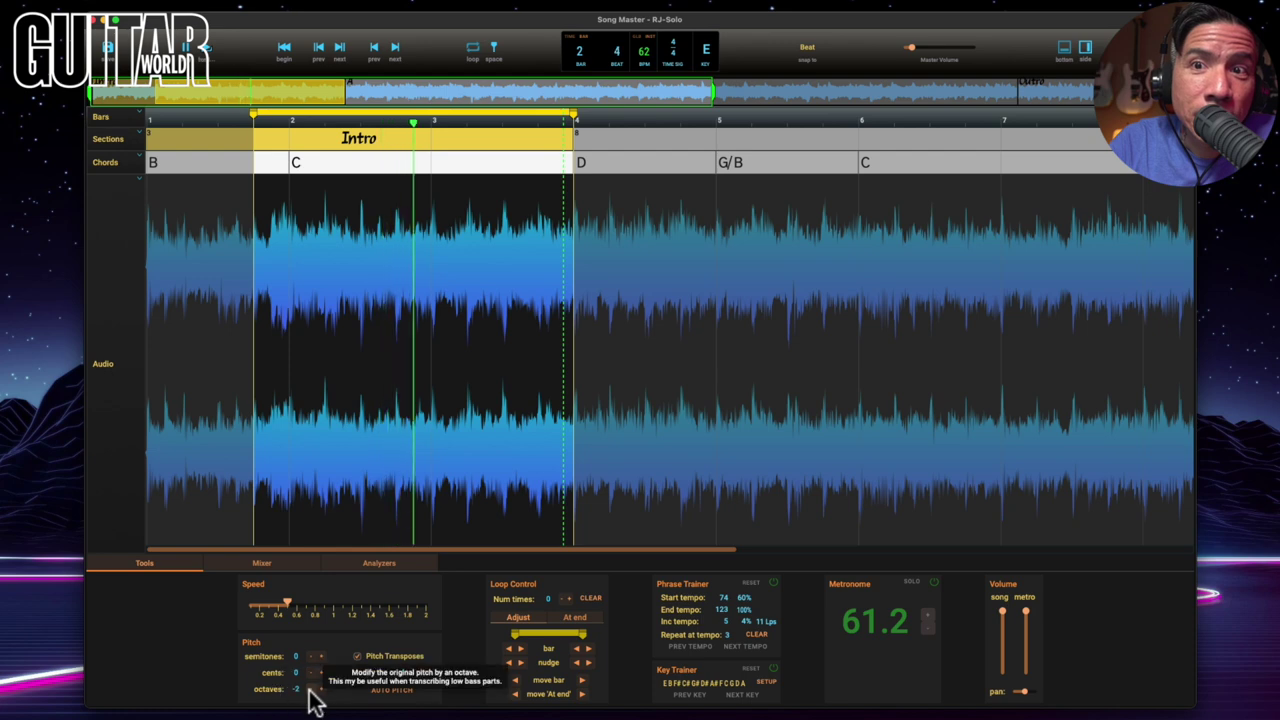
pyautogui.click(310, 689)
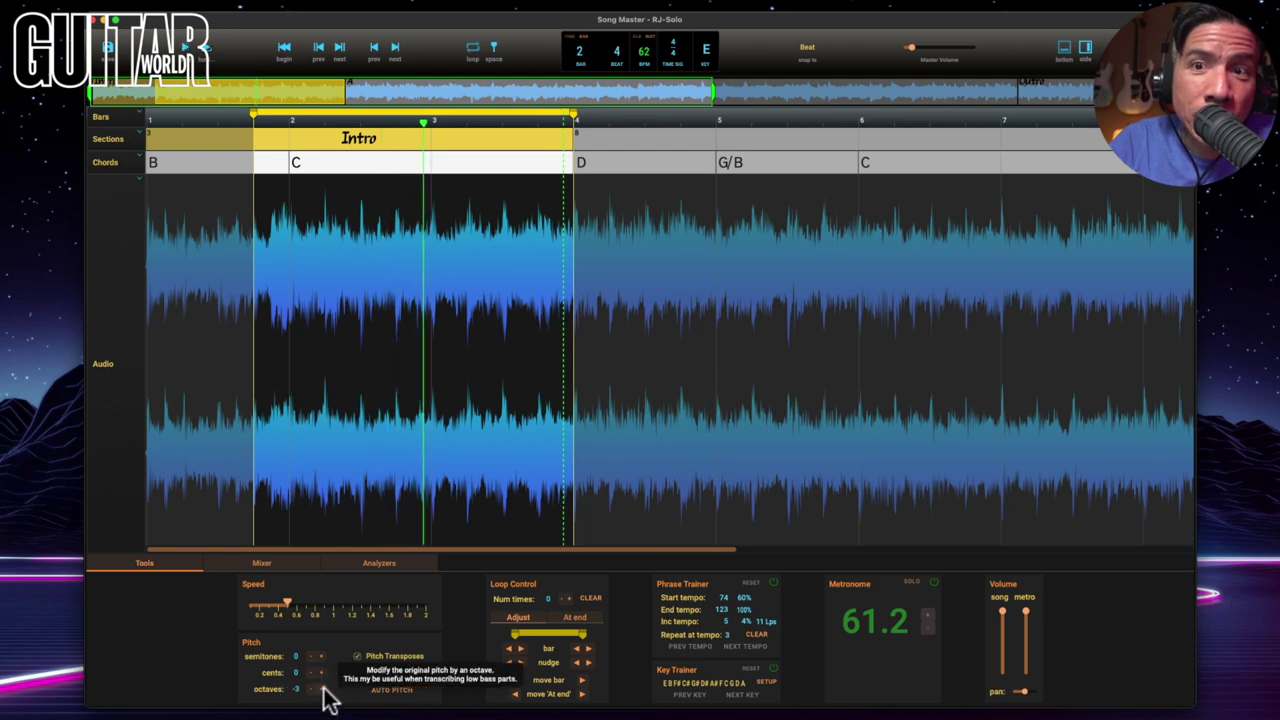
pyautogui.click(321, 689)
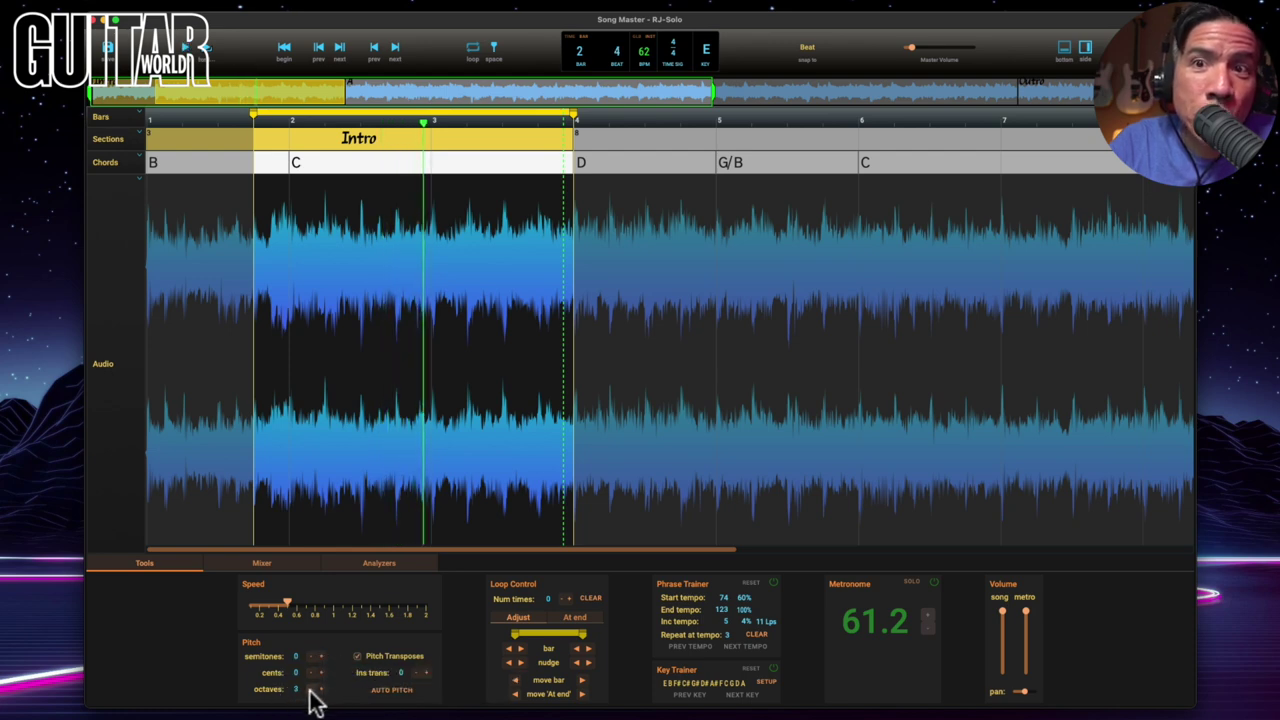
pyautogui.click(316, 690)
pyautogui.click(314, 690)
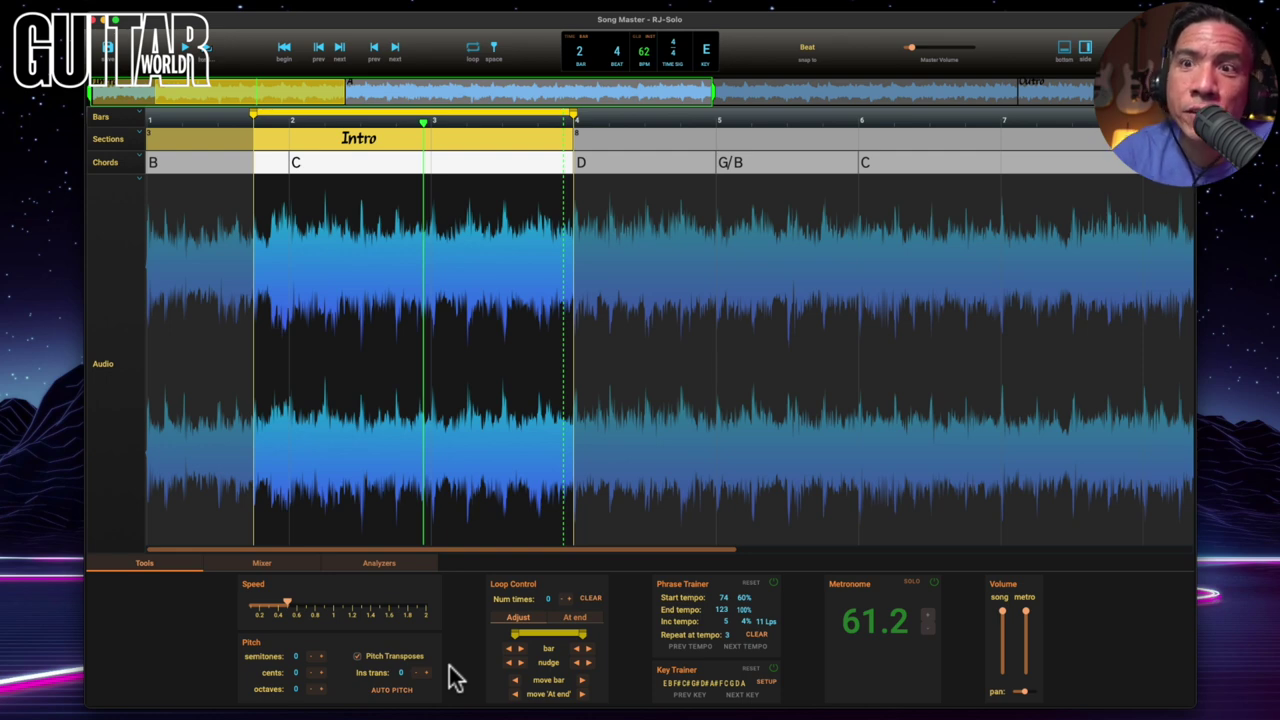
# Try lowering the instrument transposition from -1 downward for the chord track, and reset it to 0.
pyautogui.click(414, 672)
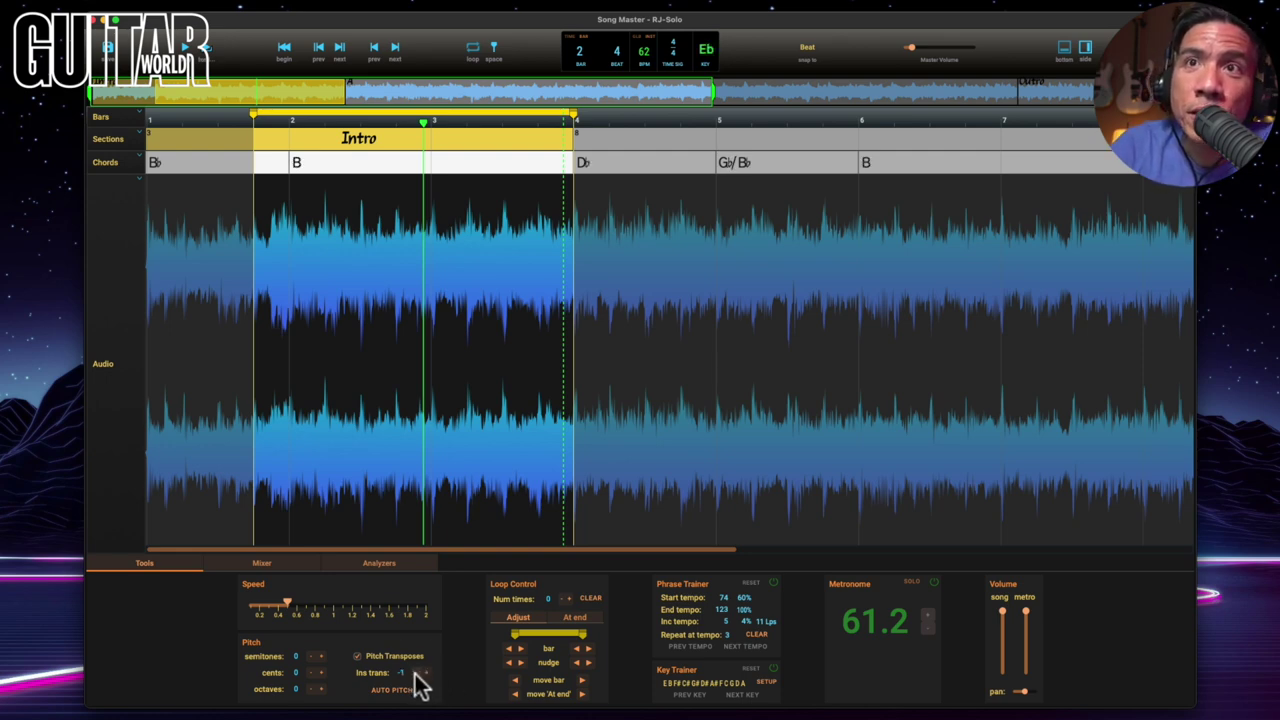
pyautogui.click(416, 673)
pyautogui.click(424, 672)
pyautogui.click(424, 672)
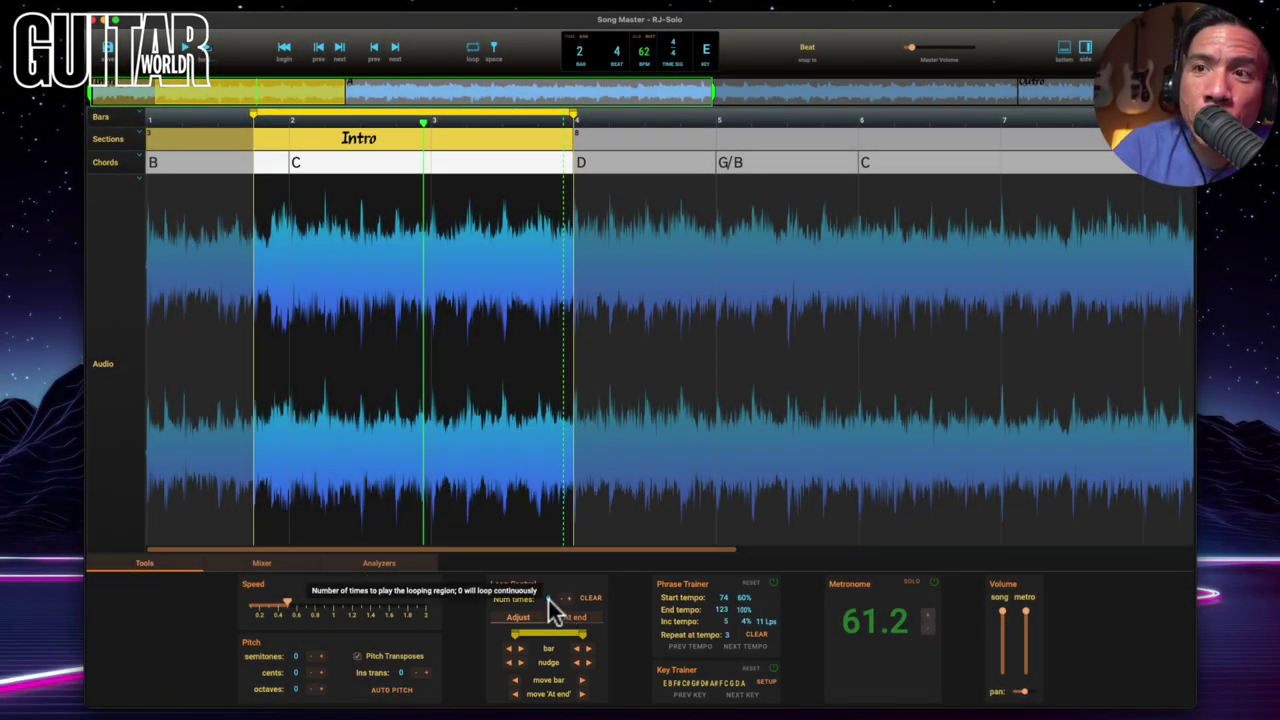
# Set the intro loop to play 2 times.
pyautogui.click(566, 597)
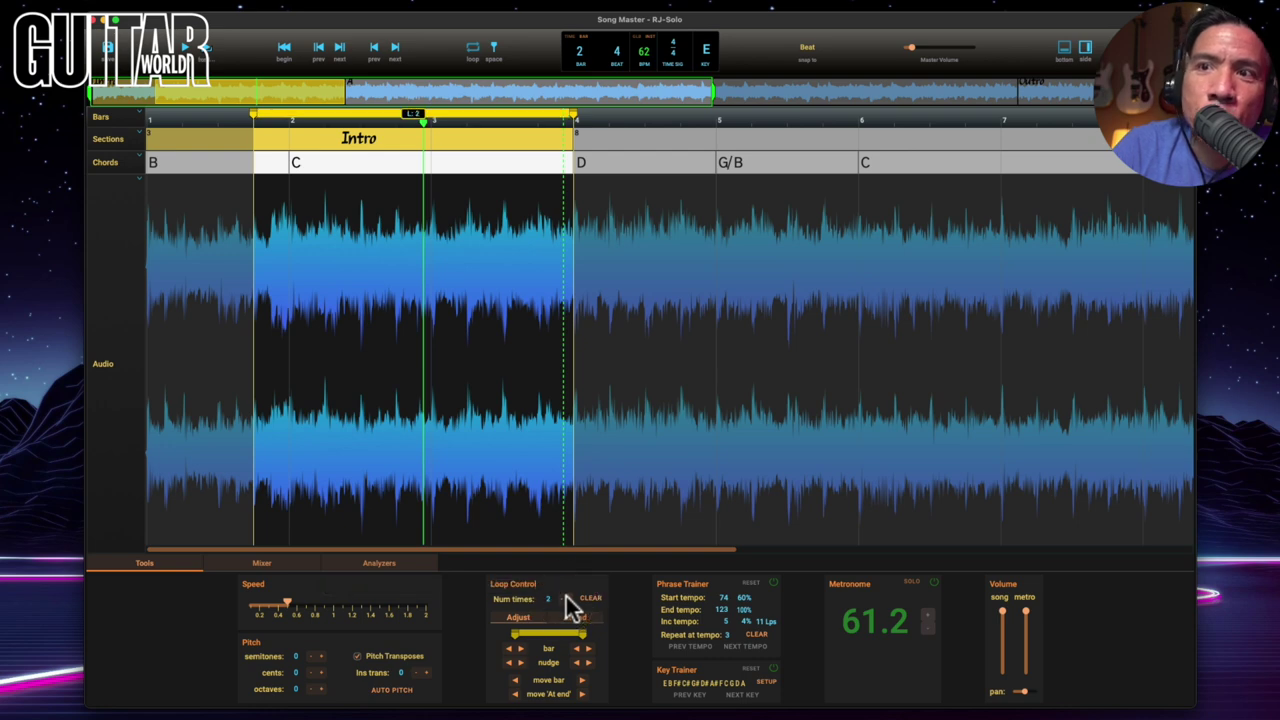
# Reset the loop's number of repeats to 0.
pyautogui.click(561, 598)
pyautogui.click(558, 598)
pyautogui.click(558, 598)
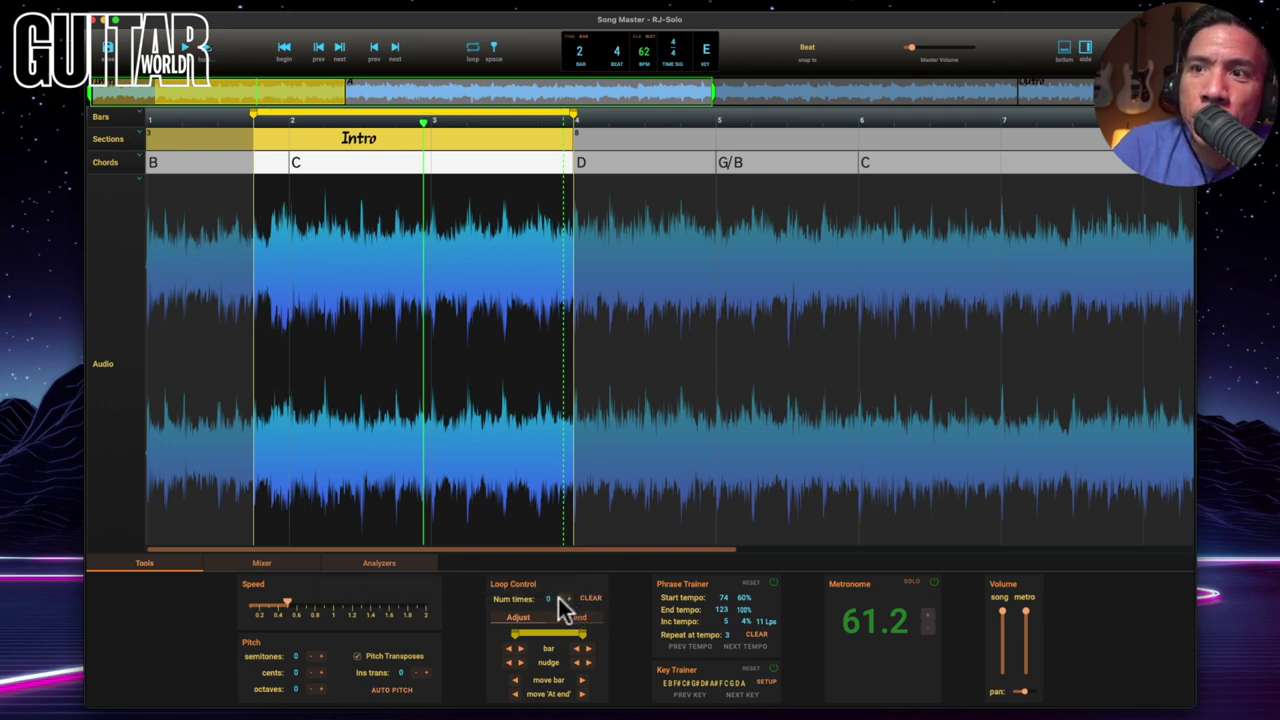
# Try nudging the start of the intro loop in small steps to an earlier point.
pyautogui.click(507, 663)
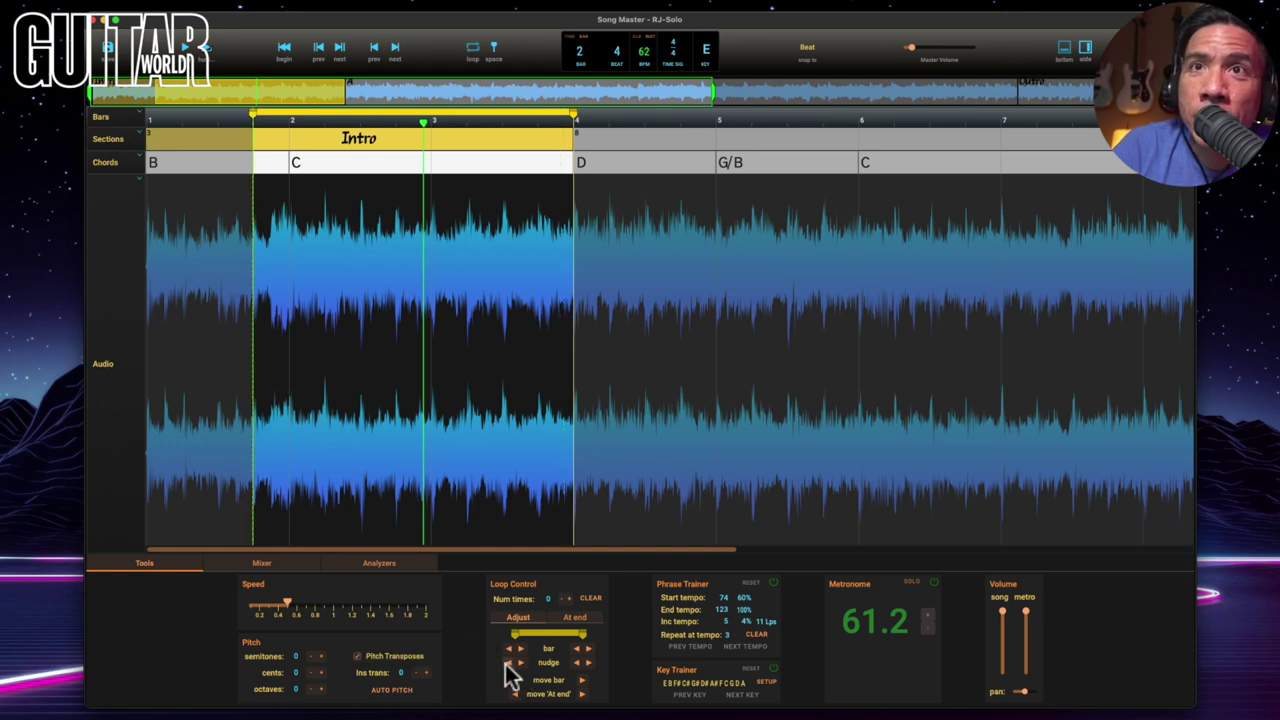
pyautogui.click(507, 663)
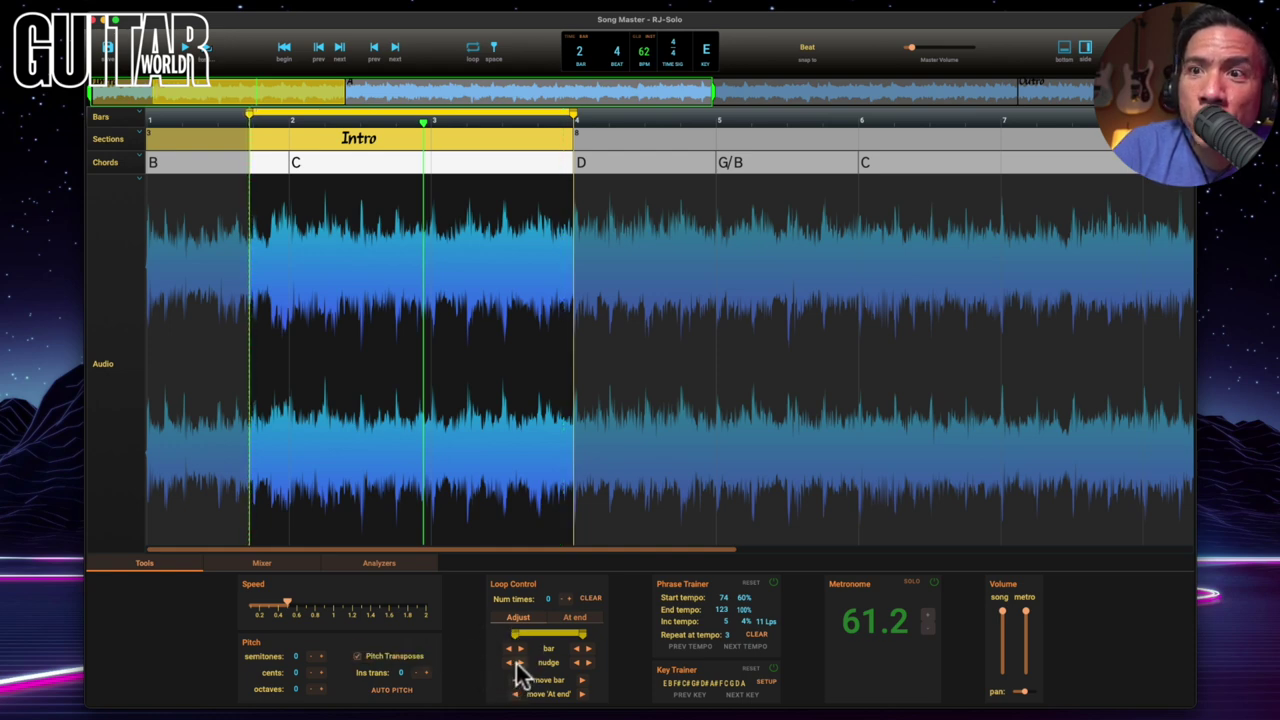
pyautogui.click(507, 663)
pyautogui.click(507, 663)
pyautogui.click(507, 663)
# Try shifting the whole loop back by a bar to start at bar 1, and move it forward again.
pyautogui.click(515, 680)
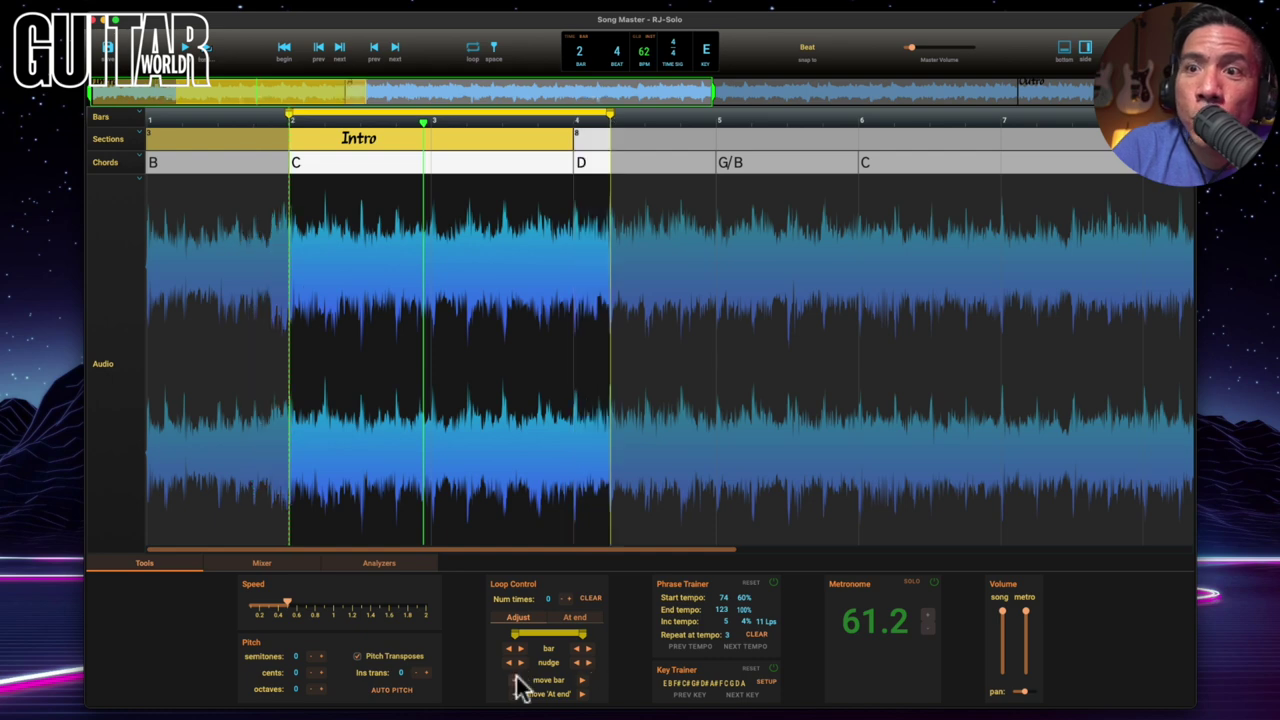
pyautogui.click(515, 681)
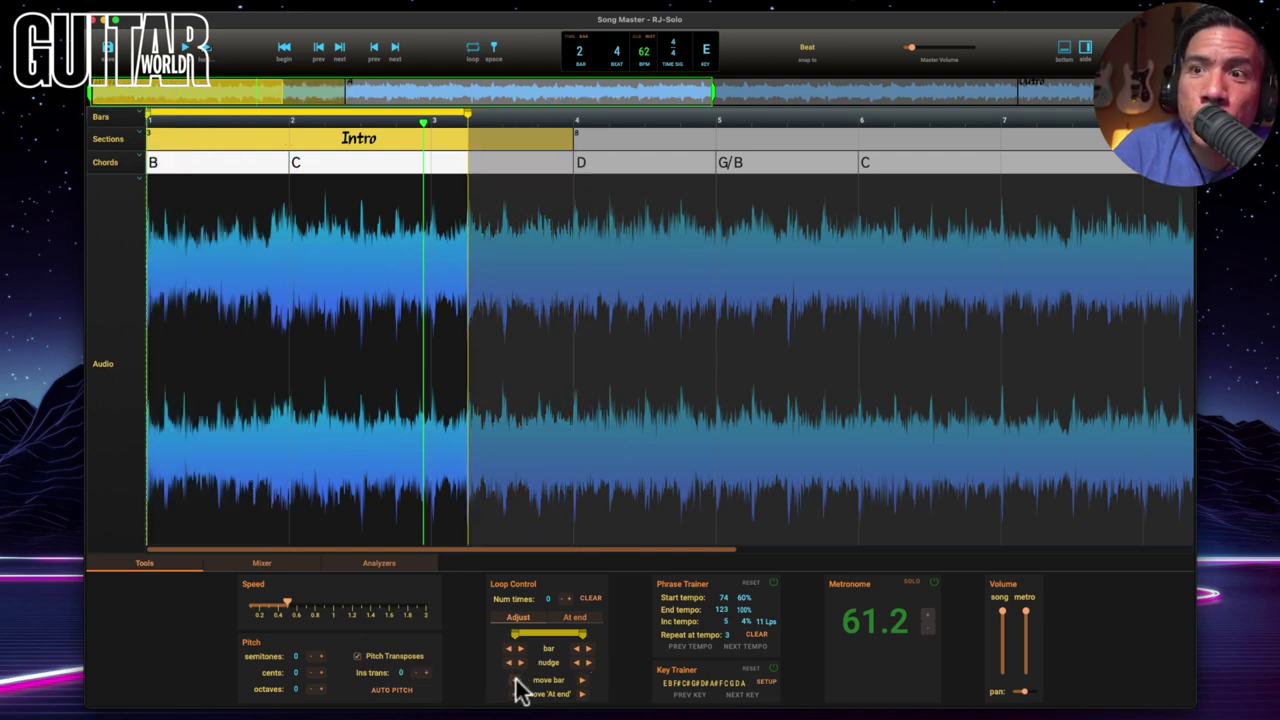
pyautogui.click(582, 681)
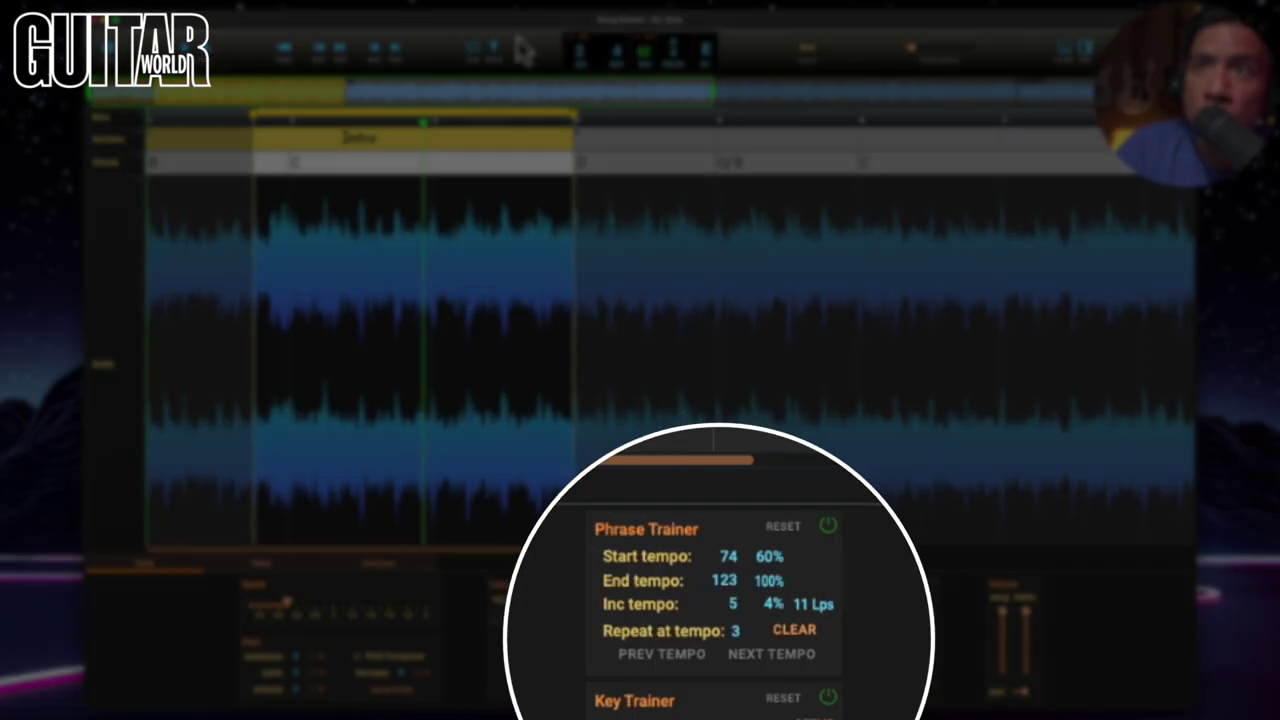
# Turn on the Phrase Trainer with a start tempo of 50% and a tempo increment of 10.
pyautogui.click(828, 526)
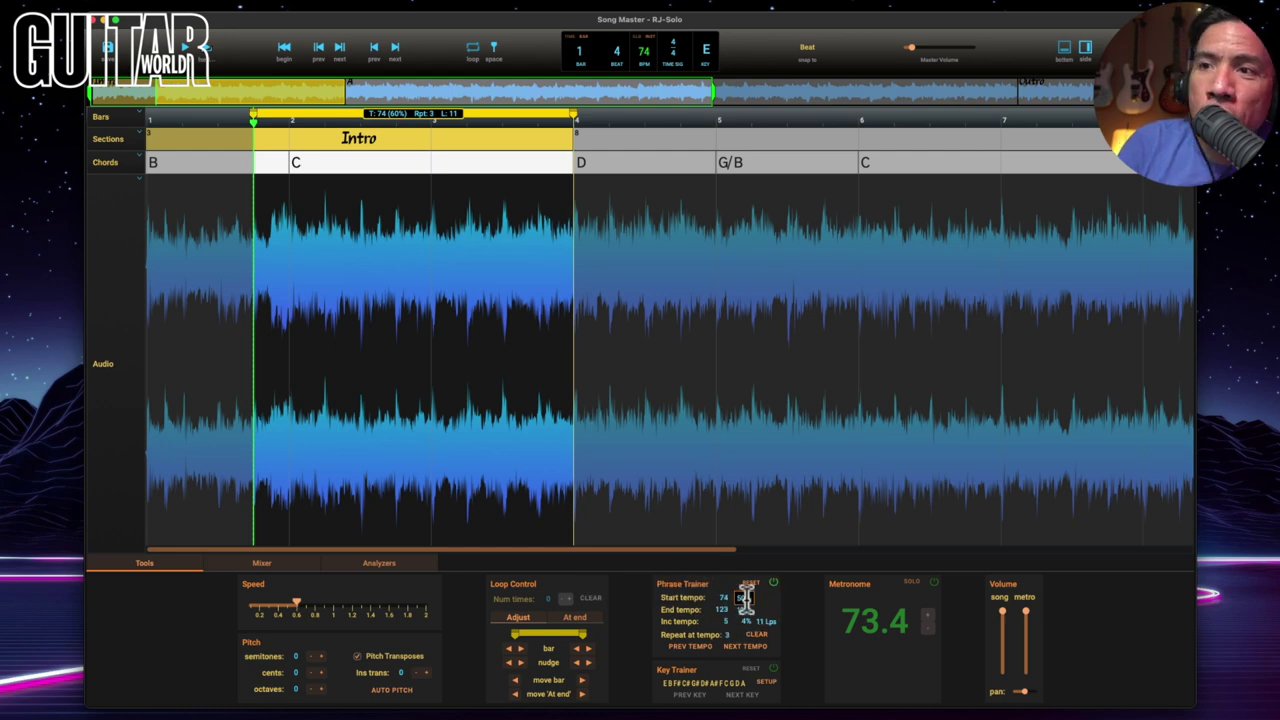
pyautogui.moveTo(747, 599); pyautogui.dragTo(708, 612)
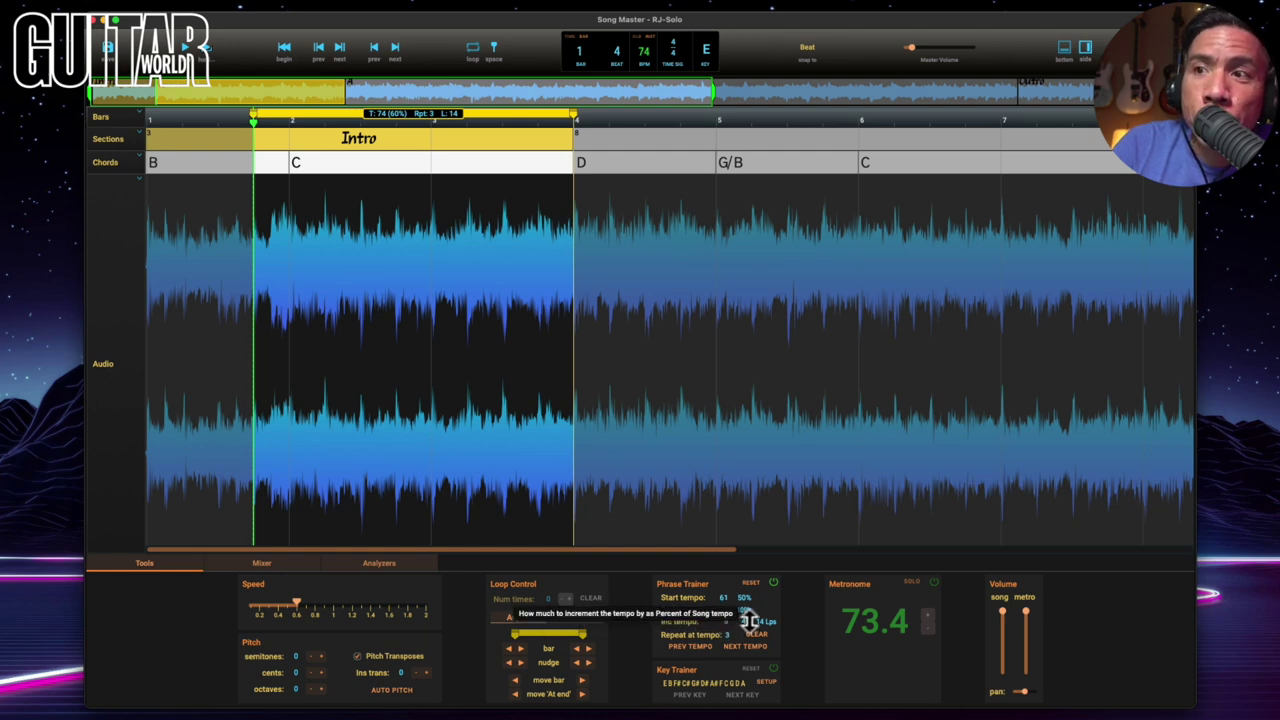
pyautogui.click(726, 621)
pyautogui.write('10')
pyautogui.press('Return')
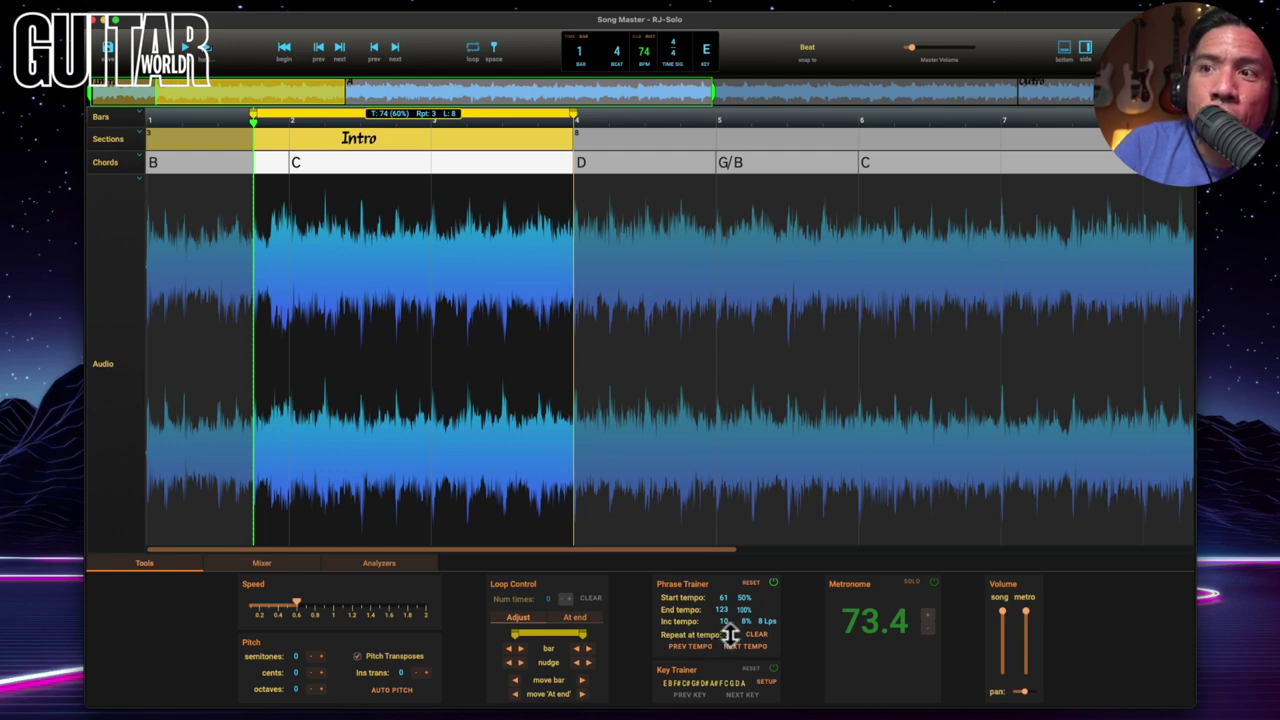
# Set the Phrase Trainer to repeat each tempo 1 time, and run it on the loop from its start tempo.
pyautogui.moveTo(731, 634)
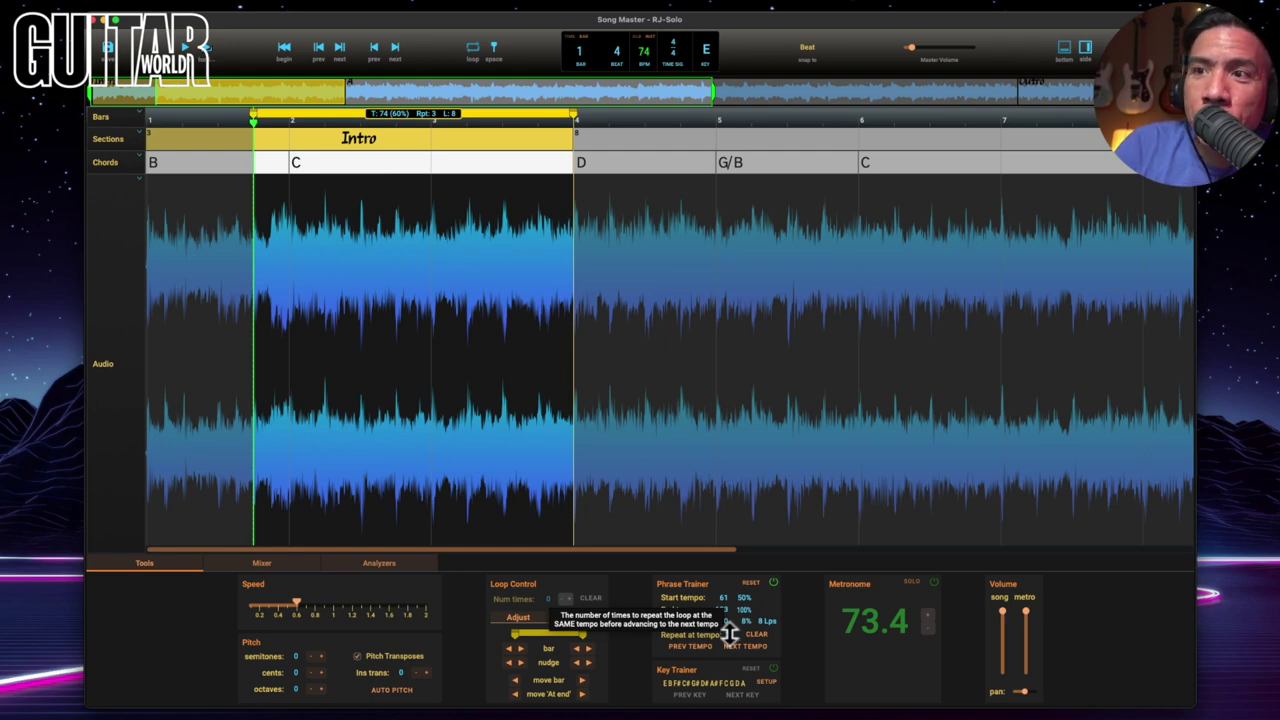
pyautogui.write('1')
pyautogui.press('Return')
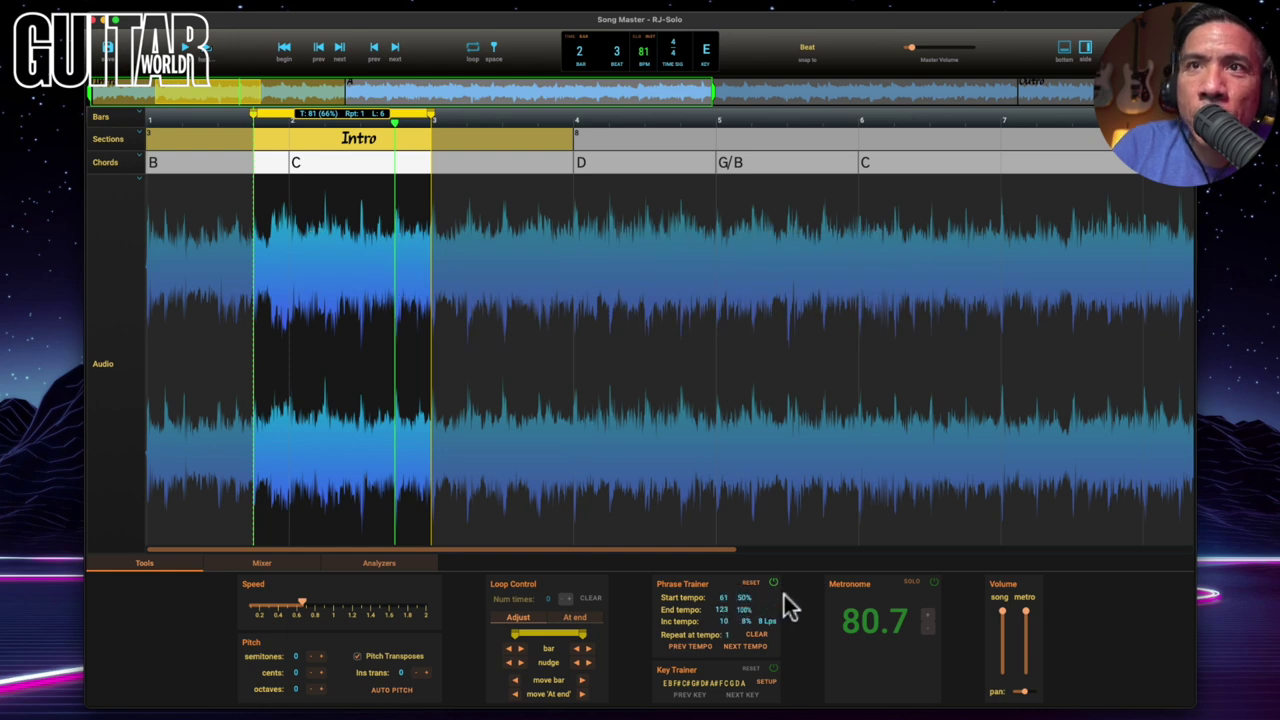
pyautogui.click(751, 582)
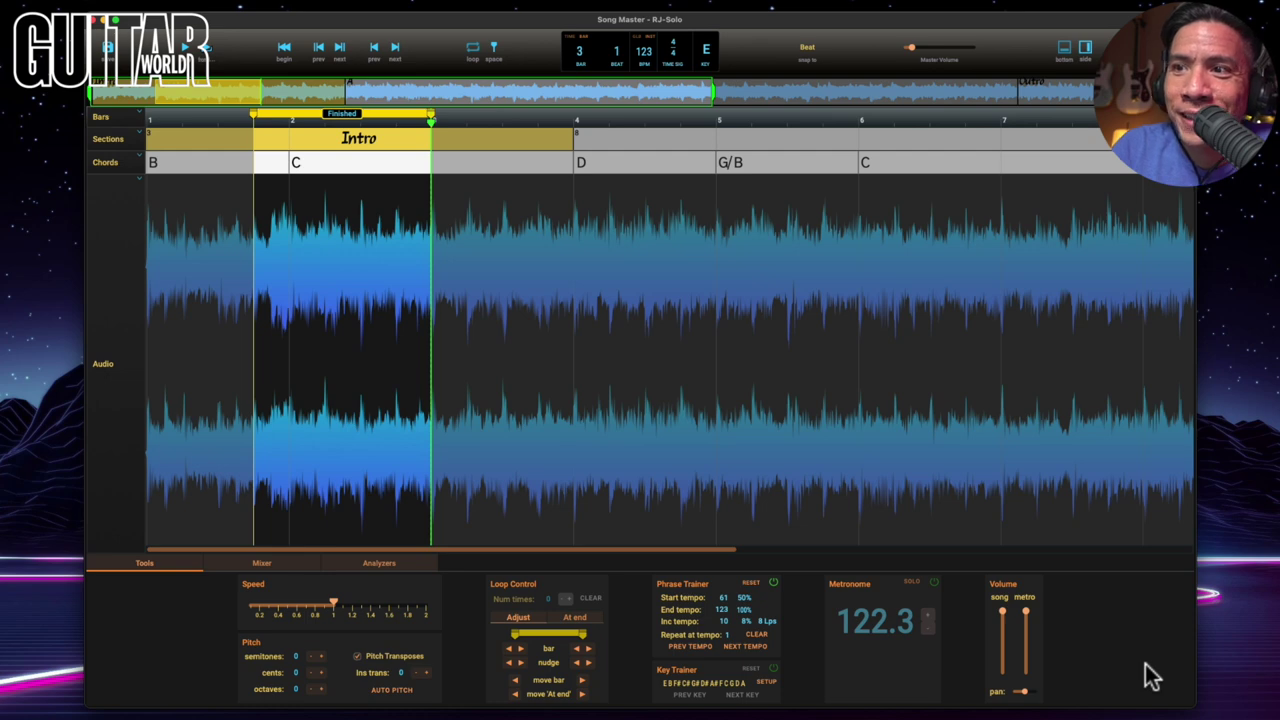
# Turn off the Phrase Trainer and extend the loop's end to bar 4.
pyautogui.click(772, 582)
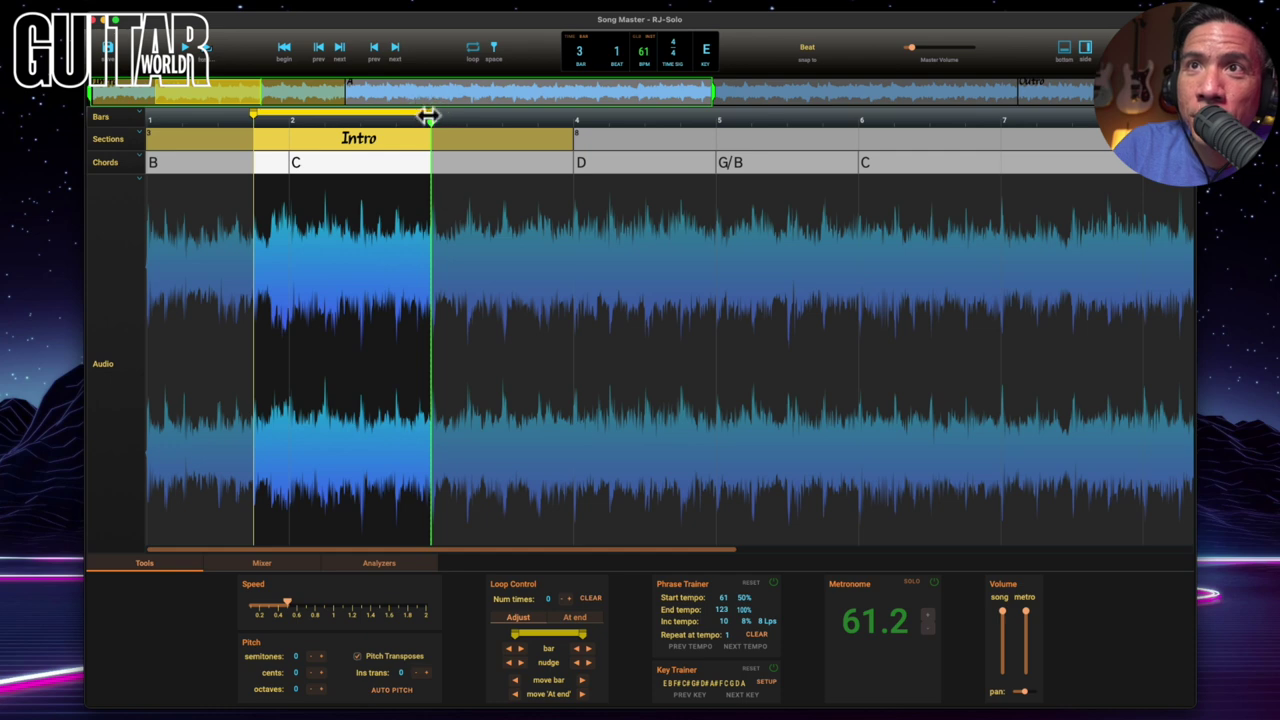
pyautogui.moveTo(427, 112); pyautogui.dragTo(566, 119)
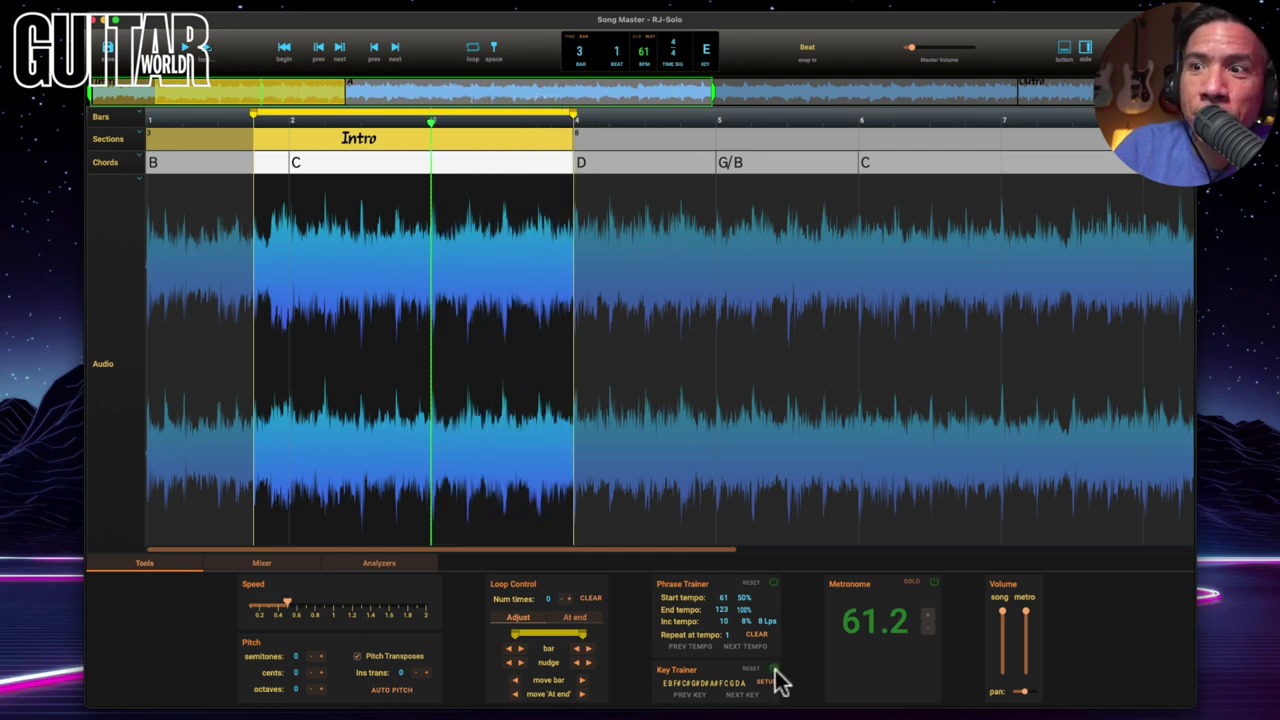
# Turn on the Key Trainer and accept its settings with the key sequence starting E B F# C# and 1 repeat each.
pyautogui.click(772, 669)
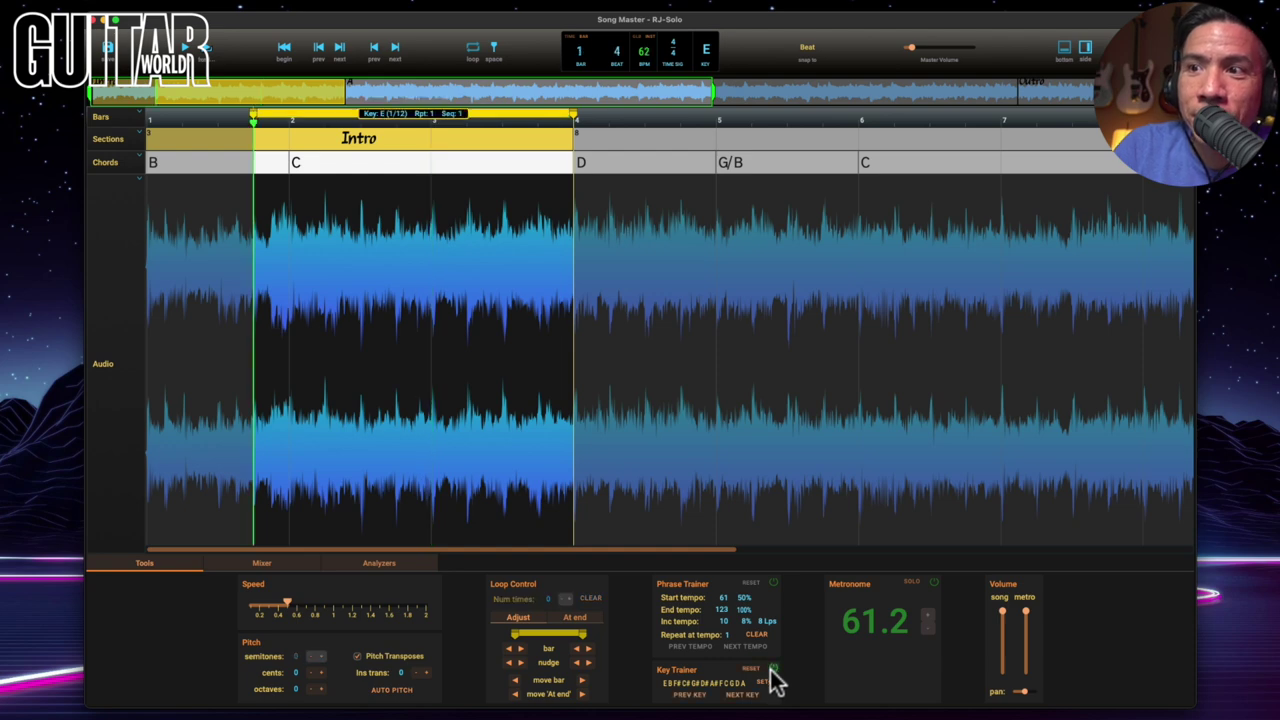
pyautogui.click(766, 681)
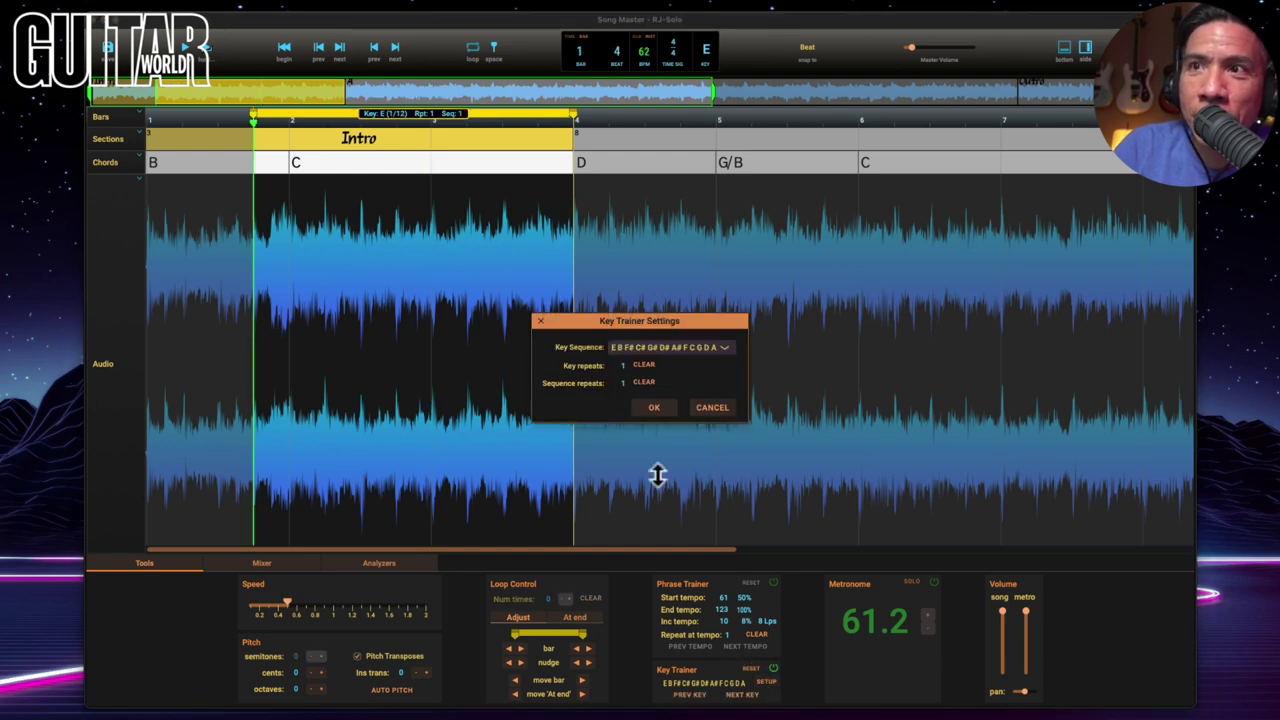
pyautogui.click(648, 346)
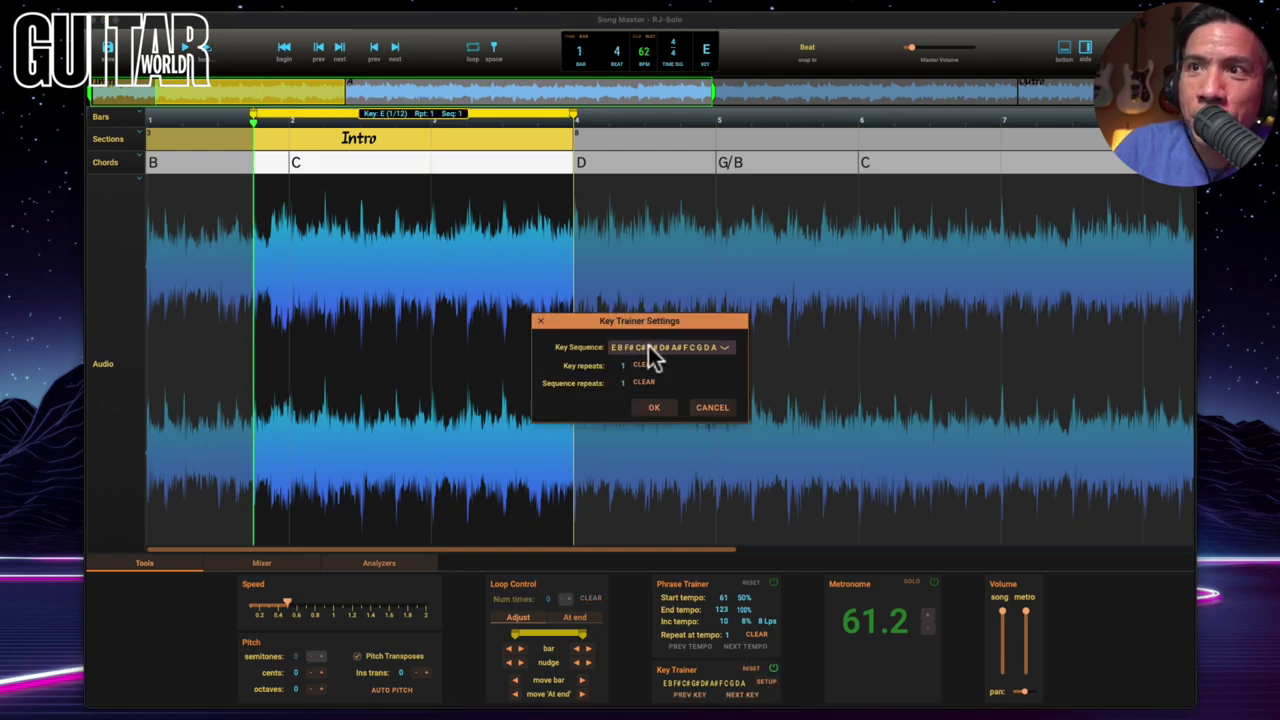
pyautogui.click(724, 347)
pyautogui.click(714, 362)
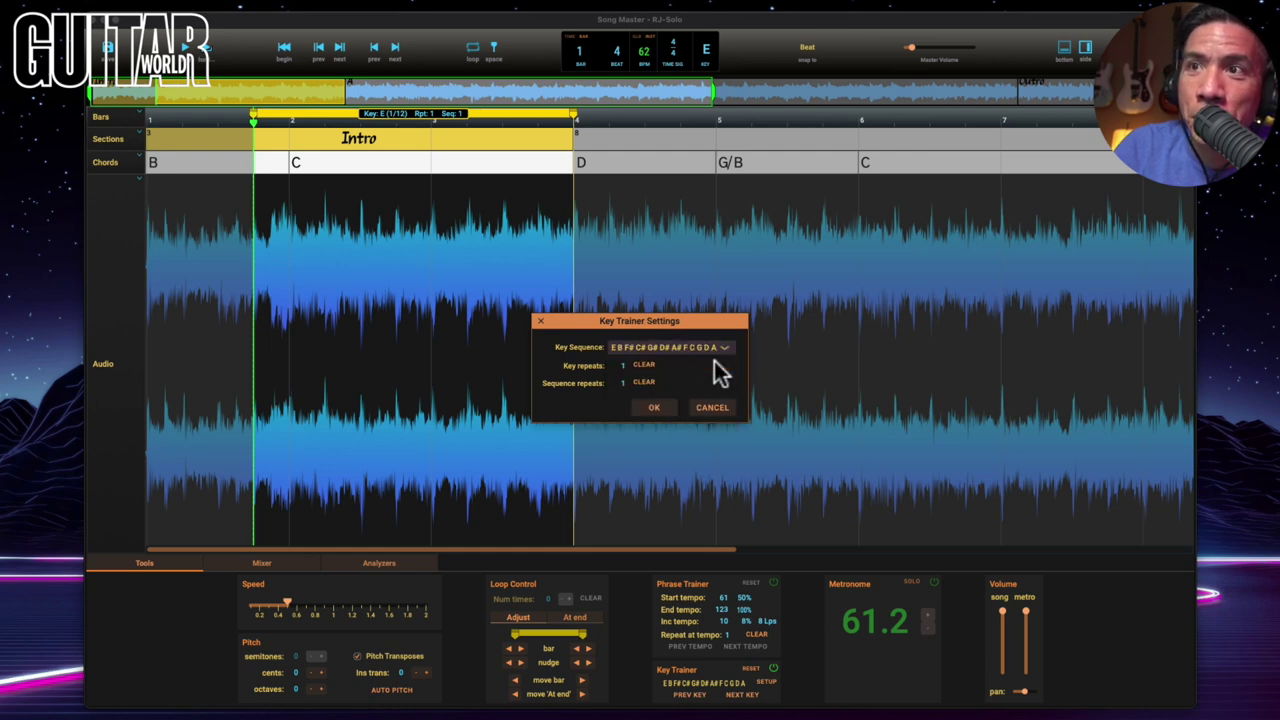
pyautogui.click(655, 408)
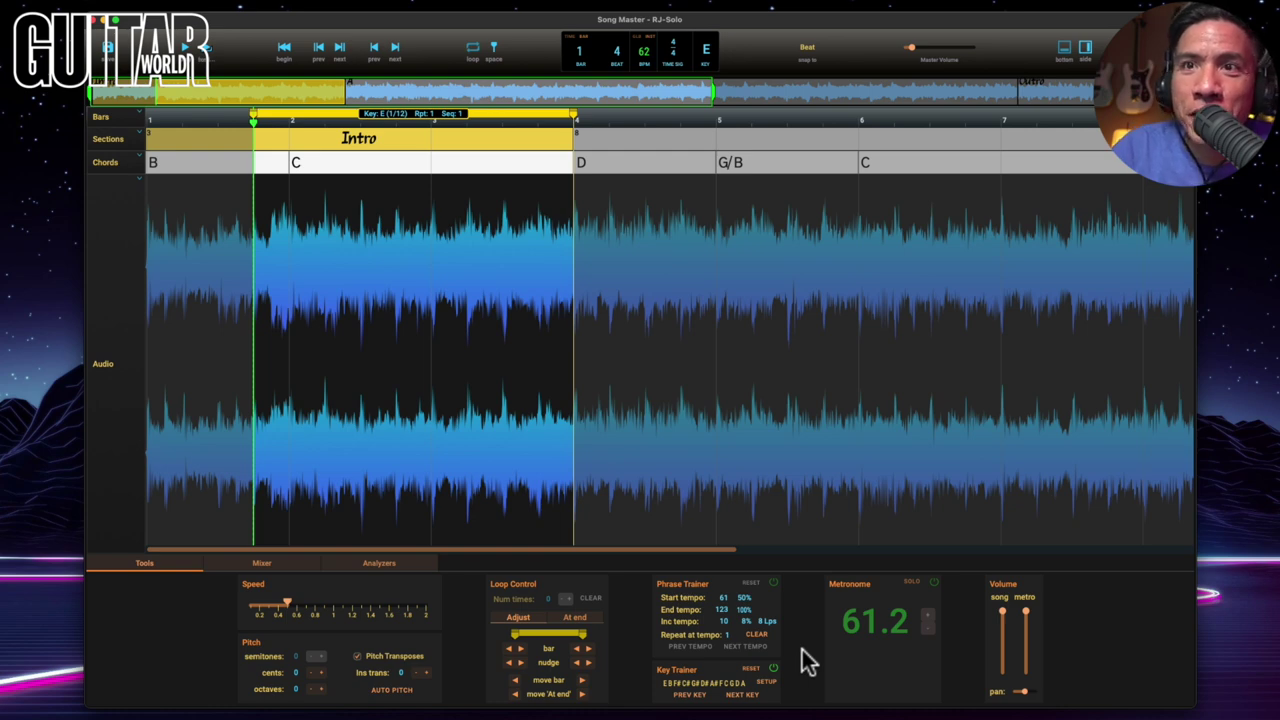
# Set the playback speed to 1, play the loop through several Key Trainer keys, and turn the trainer off.
pyautogui.click(334, 607)
pyautogui.press('space')
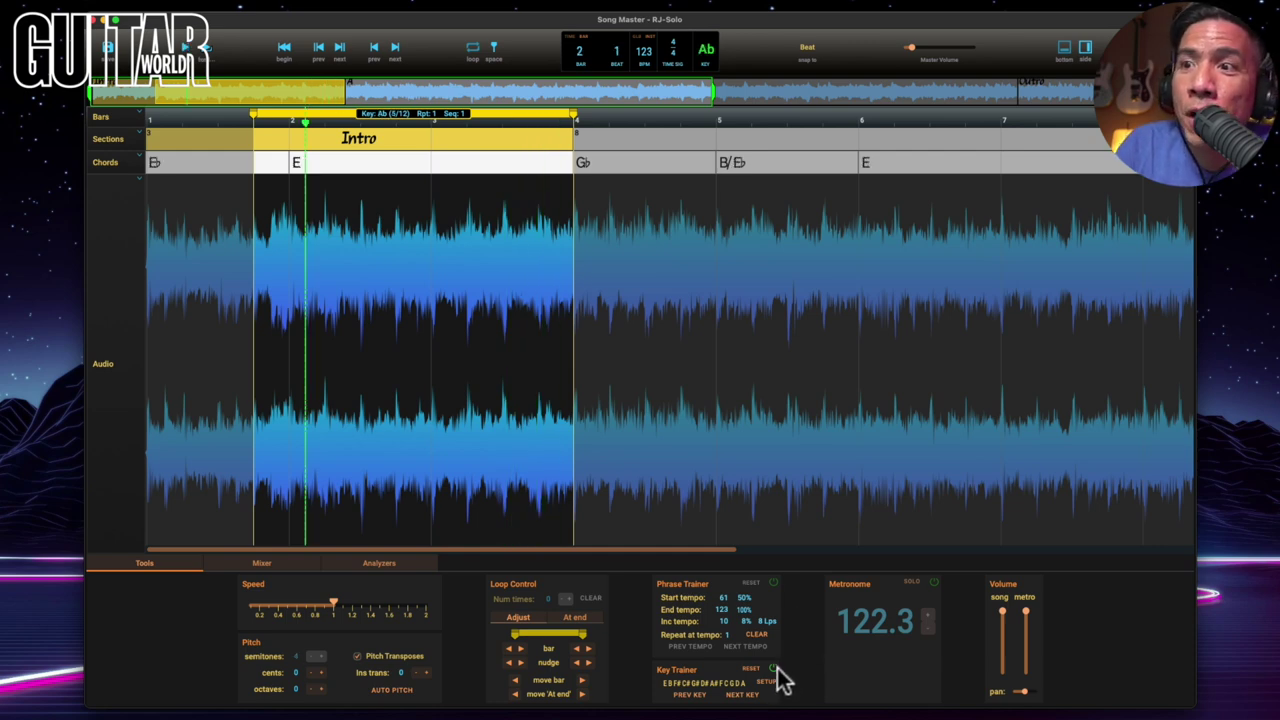
pyautogui.click(775, 668)
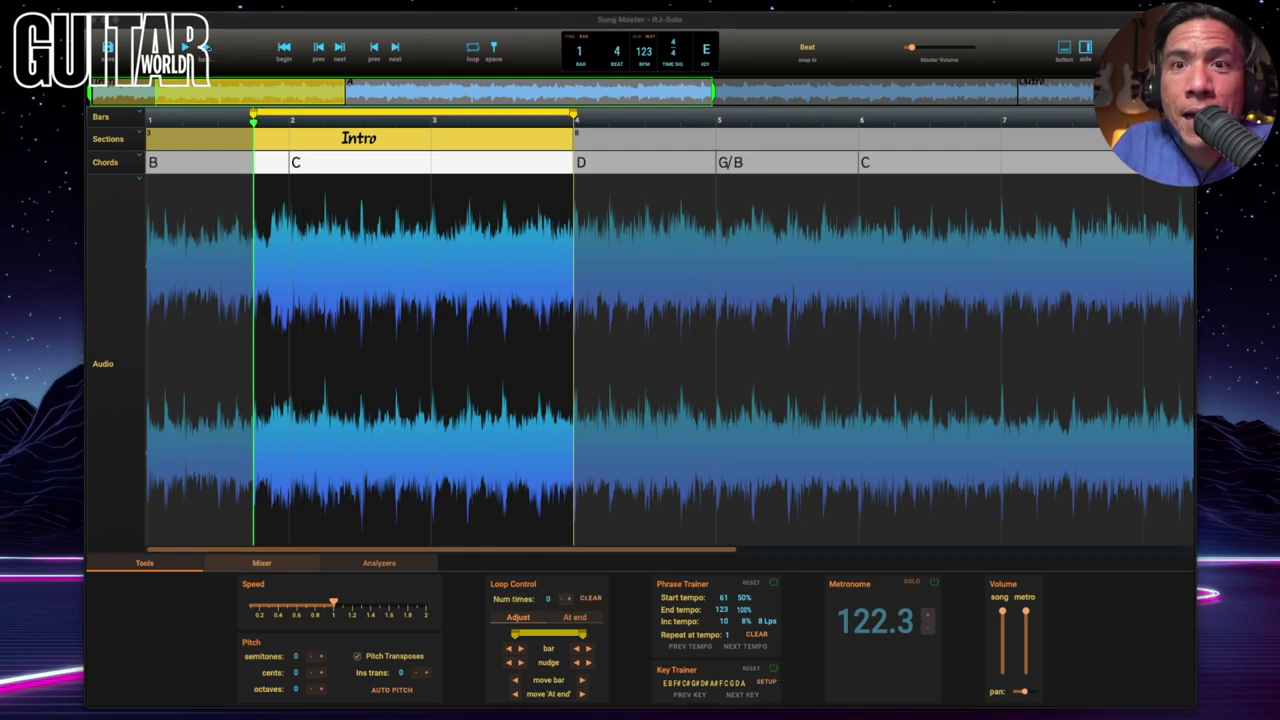
# Extend the loop's end to bar 7 and play the longer phrase.
pyautogui.moveTo(573, 165); pyautogui.dragTo(993, 170)
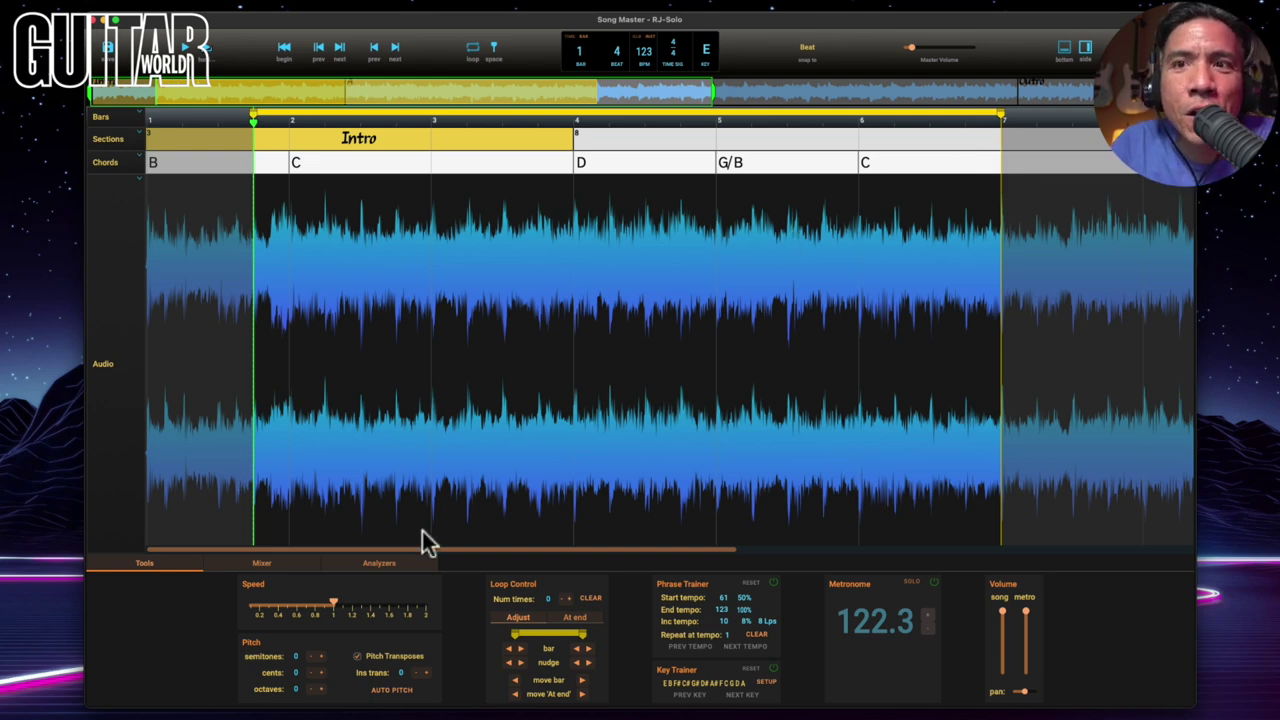
pyautogui.press('space')
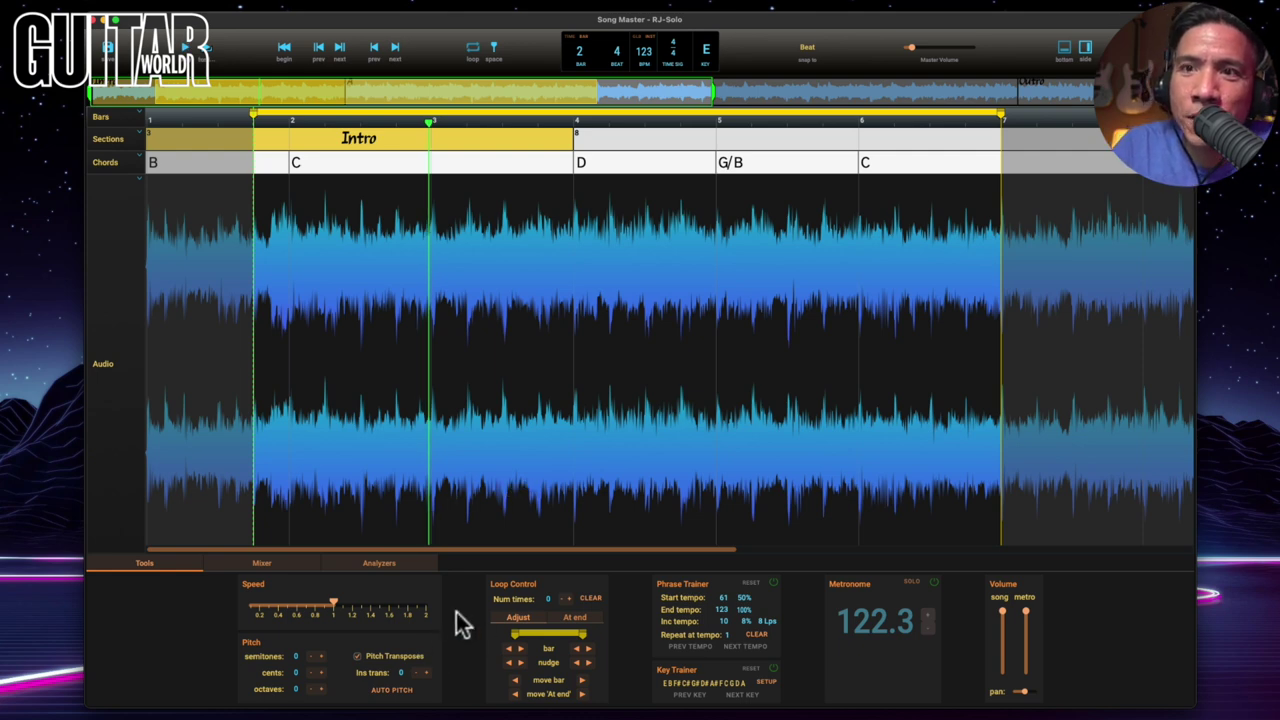
# Generate separate stems for Vocals, Drums, Bass and the rest of the song.
pyautogui.click(262, 564)
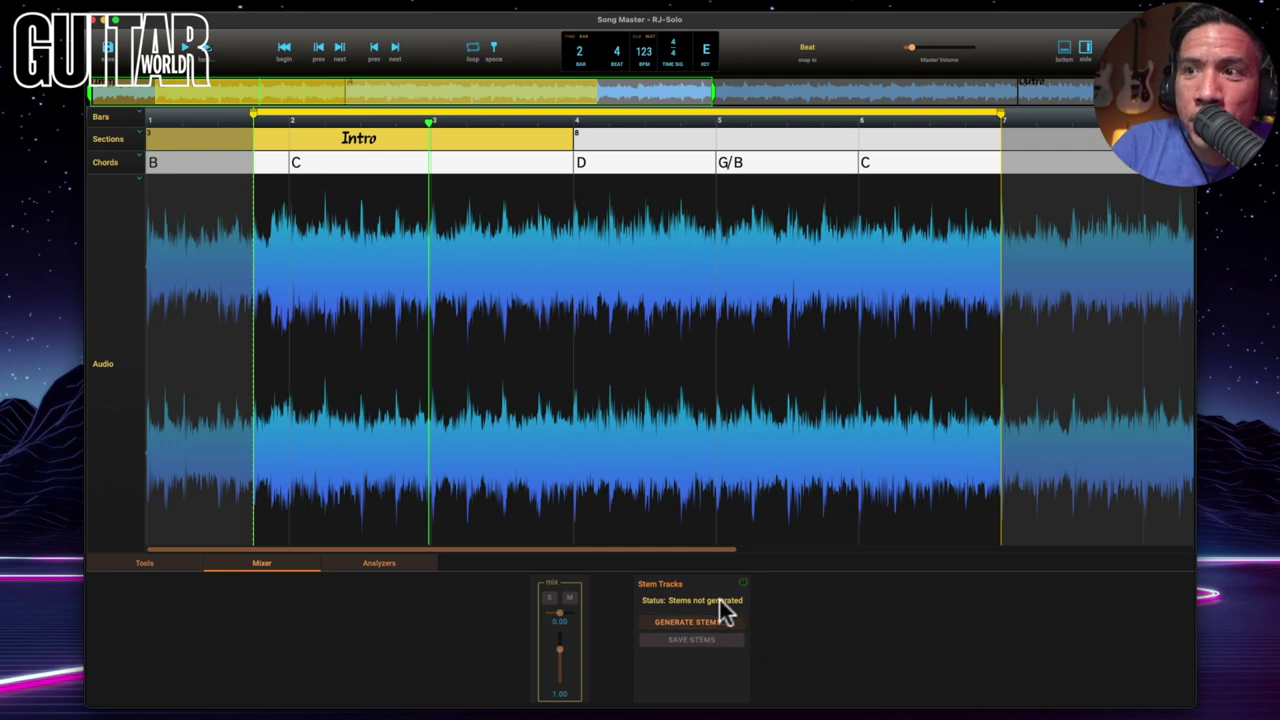
pyautogui.click(701, 622)
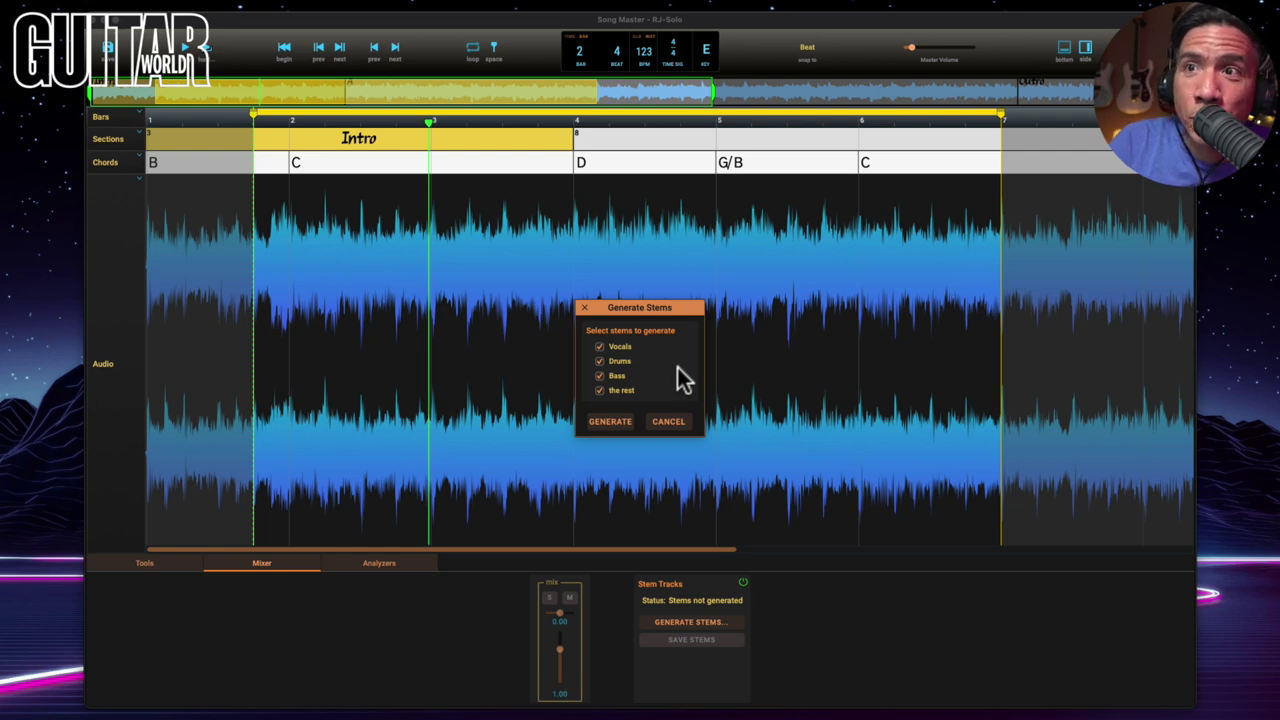
pyautogui.click(623, 423)
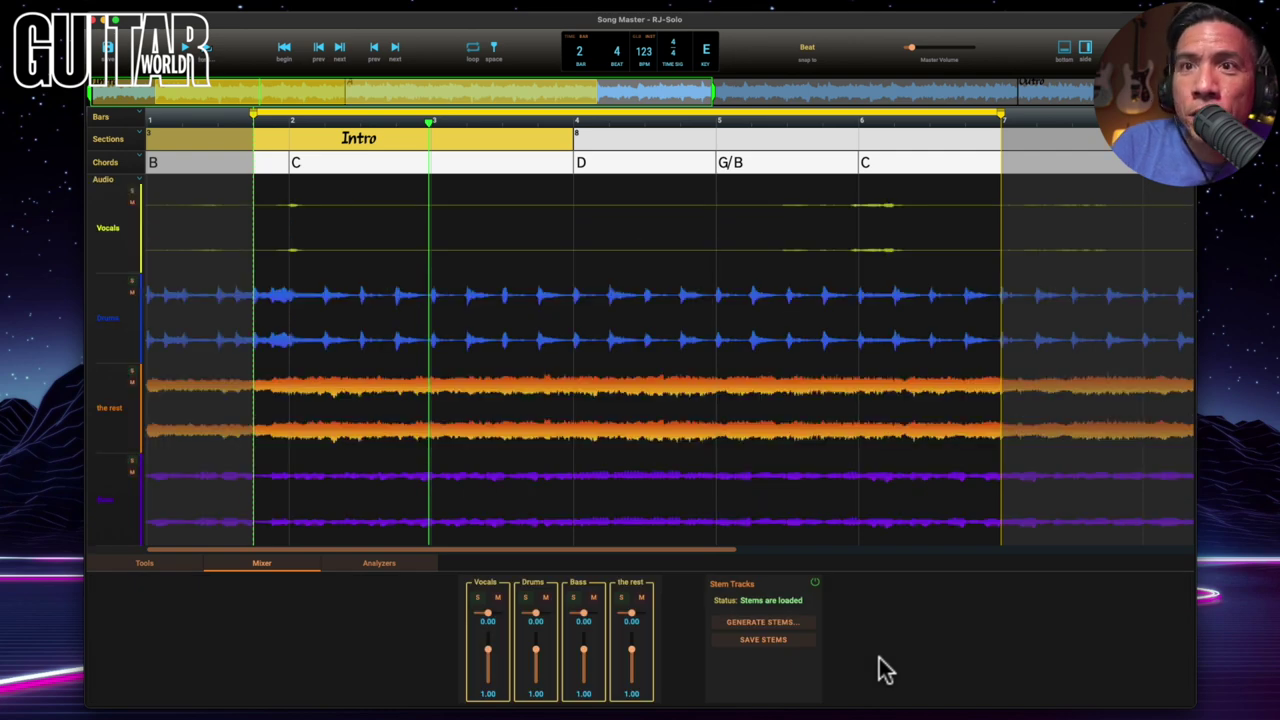
# Turn off the loop, play the song with all stems, and return the playhead to the beginning.
pyautogui.click(473, 48)
pyautogui.press('space')
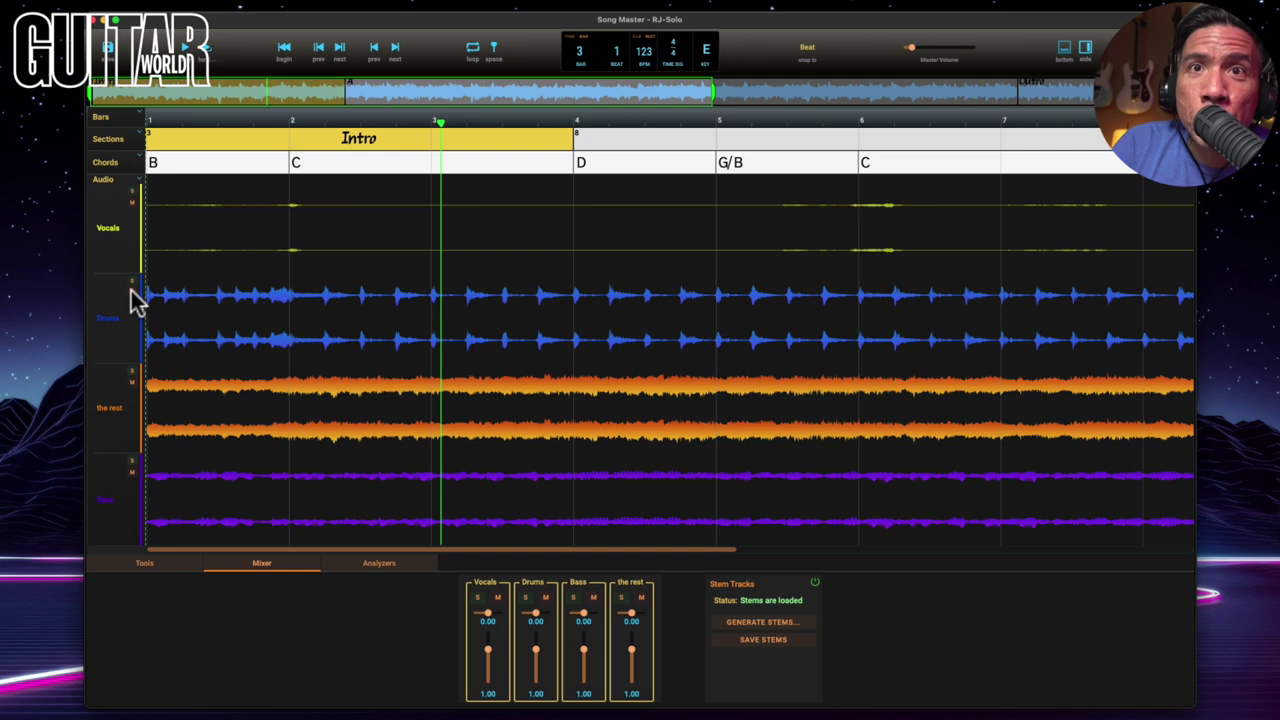
pyautogui.press('Home')
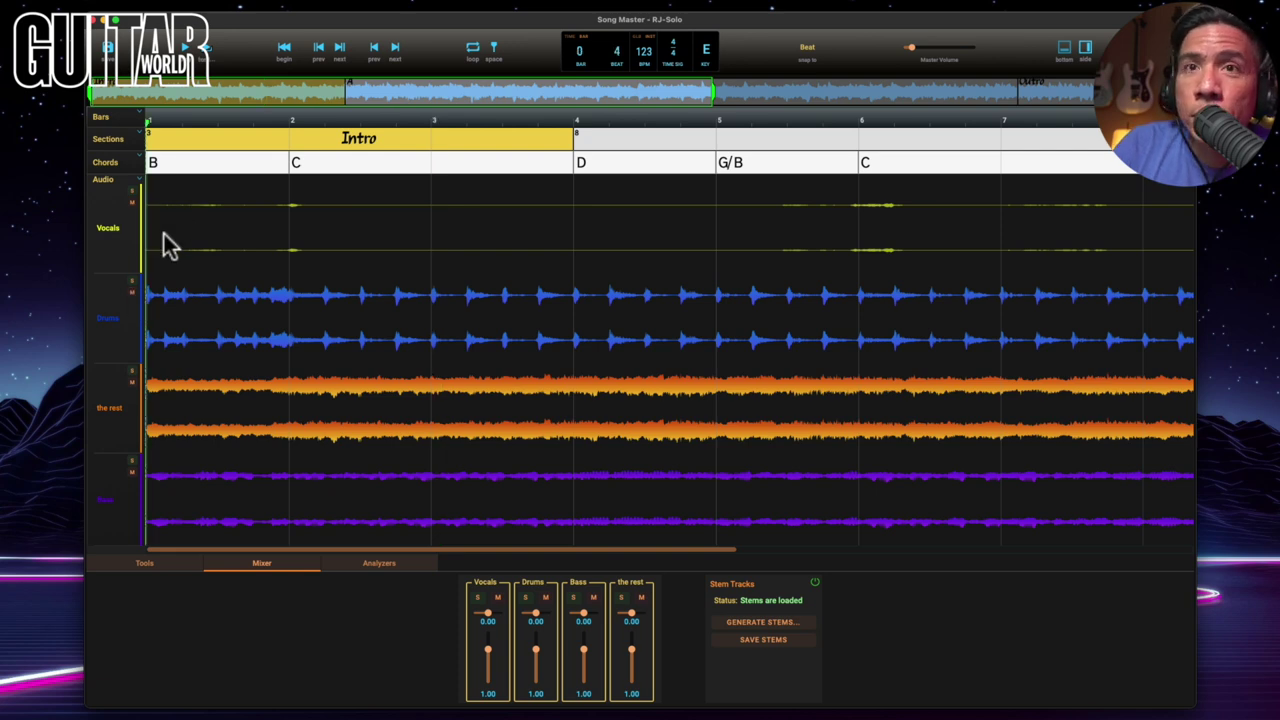
# Try muting the drums and bass stems one at a time during playback, and solo the bass.
pyautogui.click(131, 291)
pyautogui.press('space')
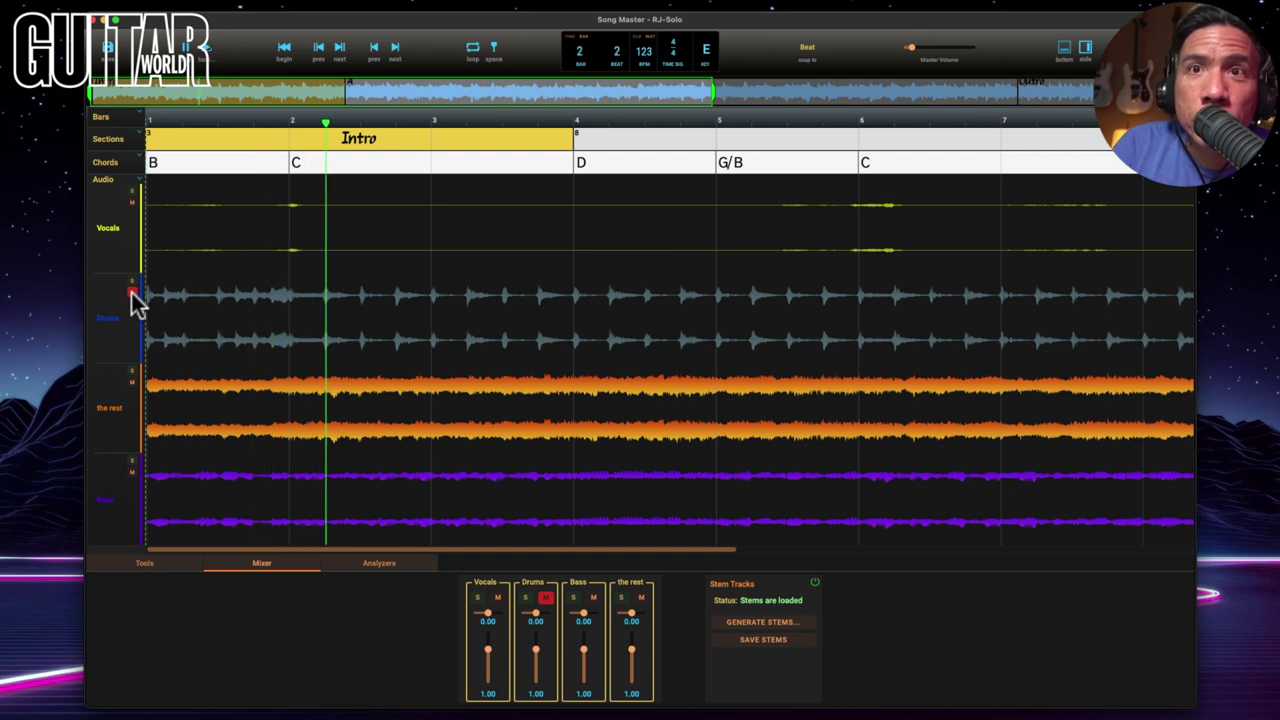
pyautogui.click(131, 291)
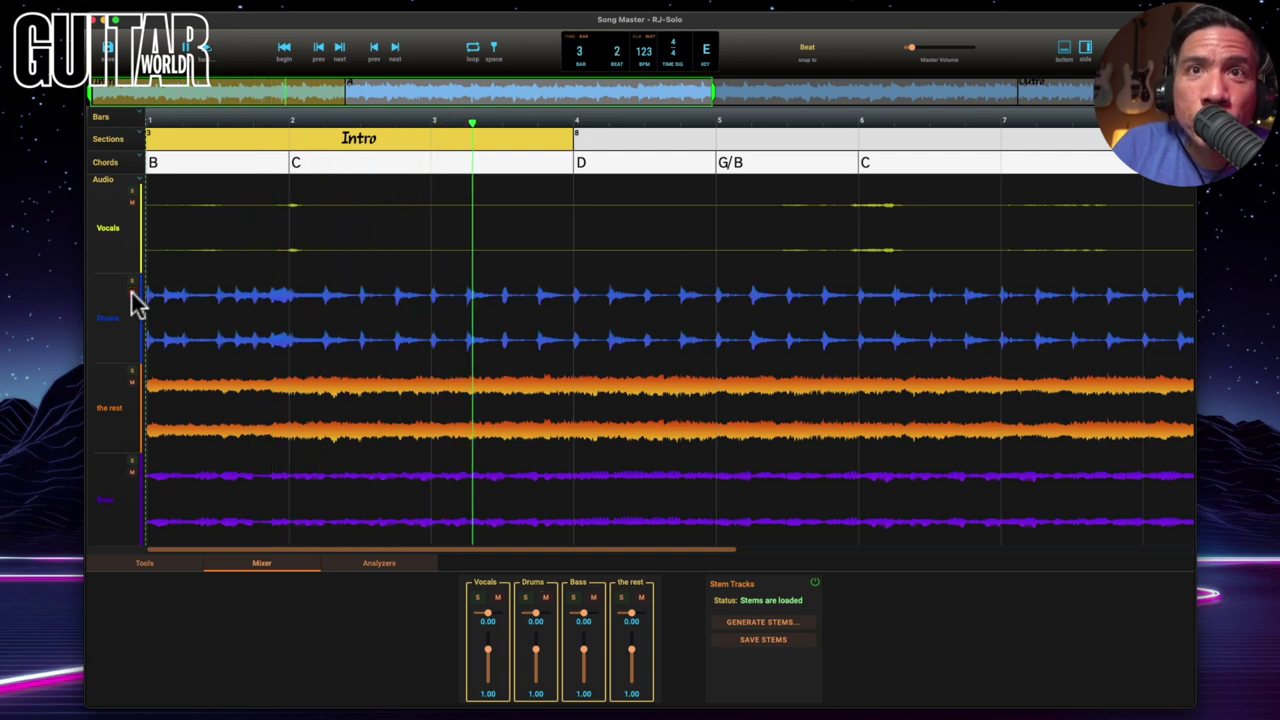
pyautogui.click(131, 471)
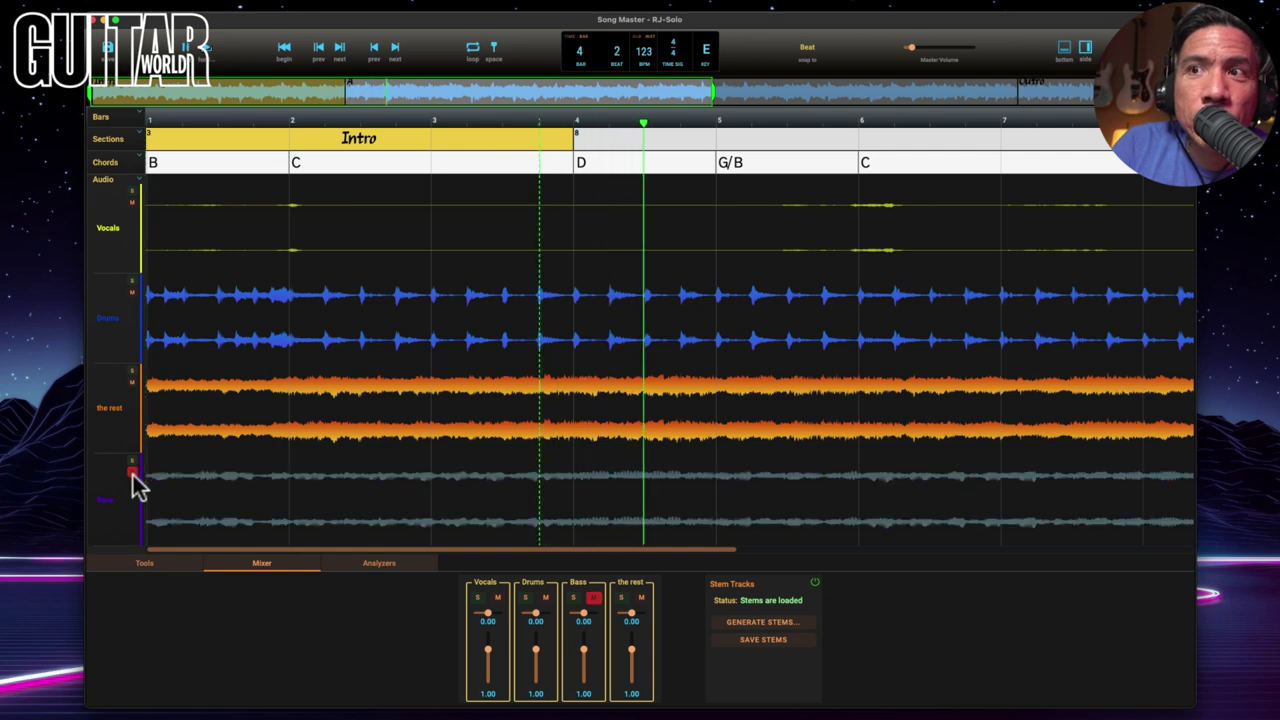
pyautogui.click(132, 472)
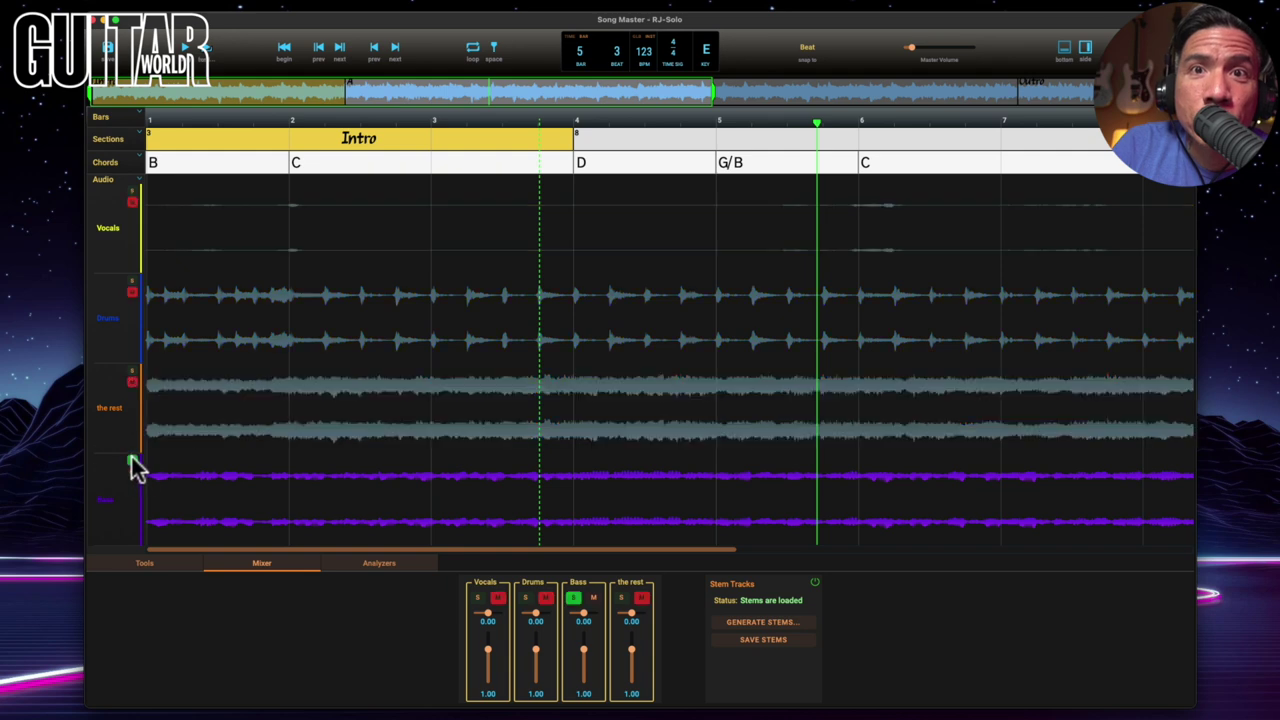
# Solo the stem named "the rest" and play it on its own.
pyautogui.click(132, 371)
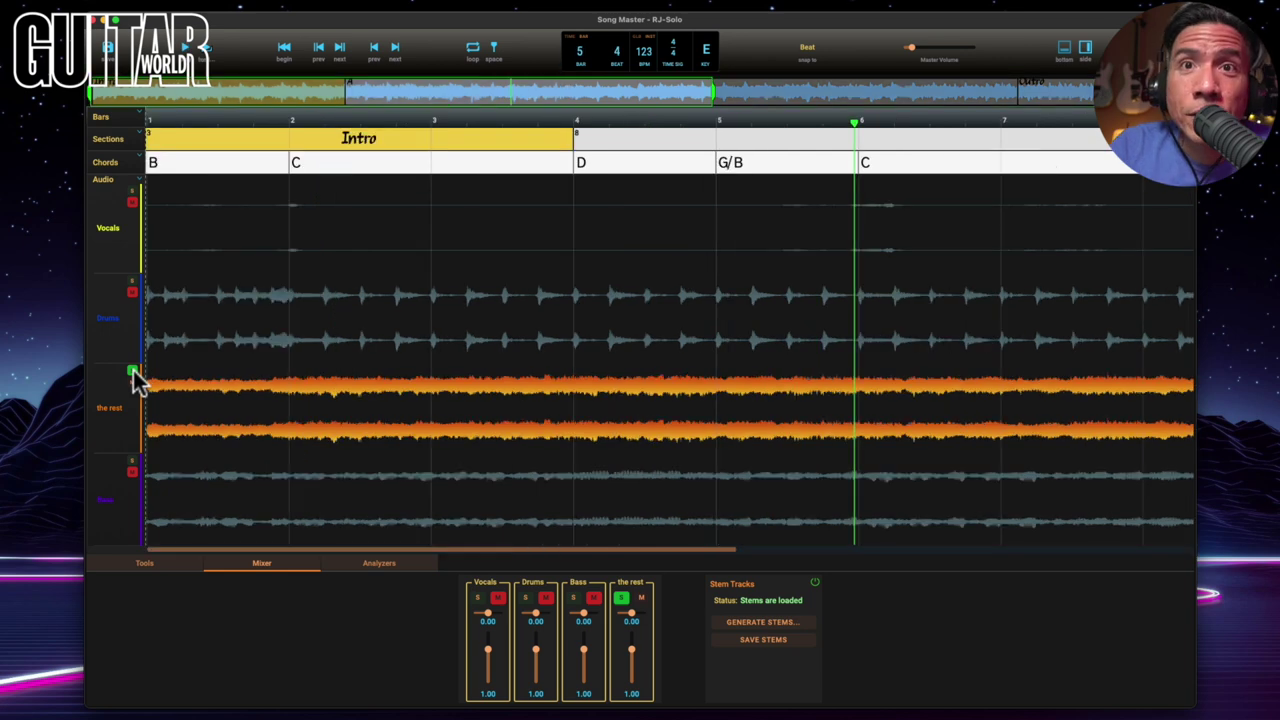
pyautogui.click(133, 372)
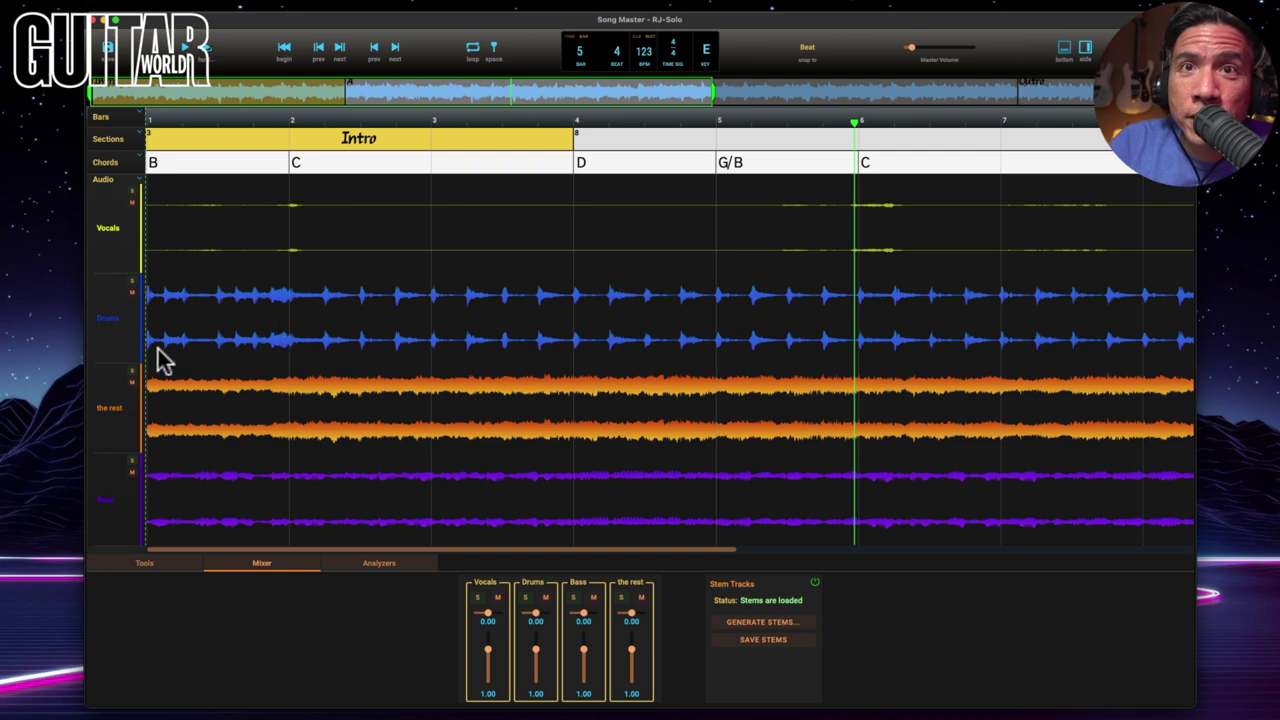
pyautogui.click(133, 372)
pyautogui.press('space')
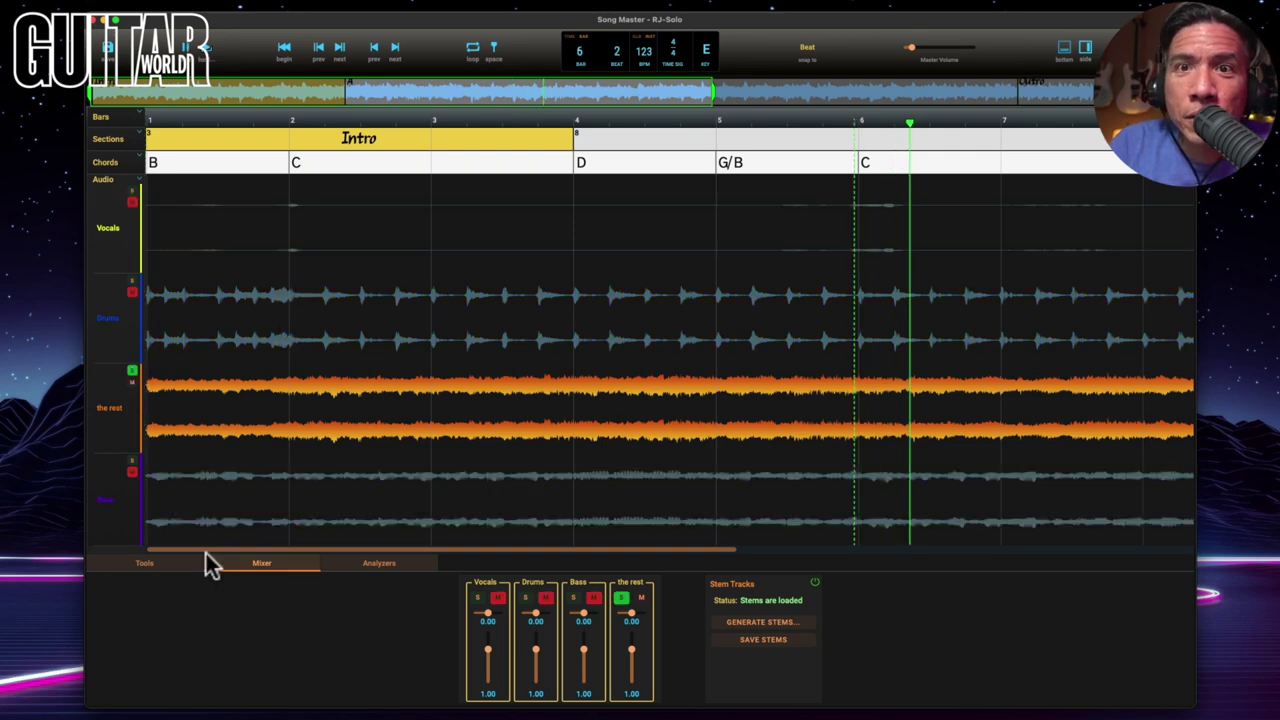
# Slow the playback to about 0.56 speed and play the soloed "the rest" stem from the beginning.
pyautogui.click(155, 565)
pyautogui.moveTo(343, 606); pyautogui.dragTo(294, 611)
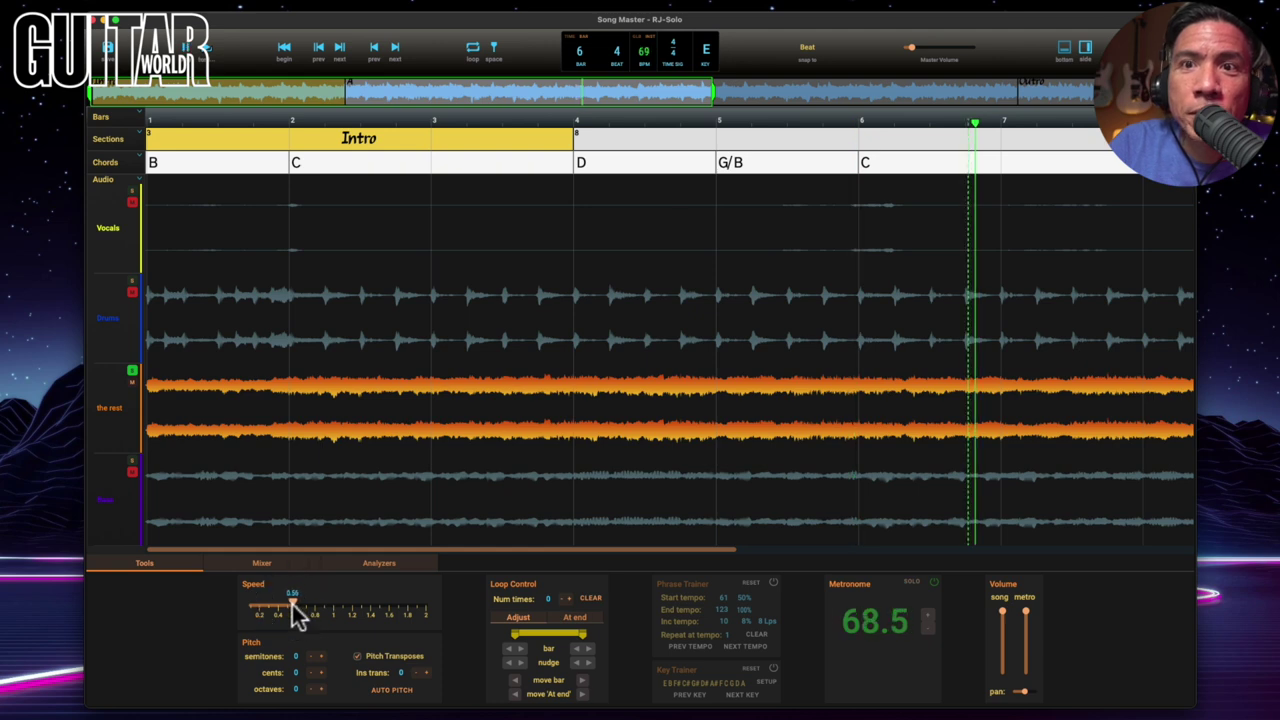
pyautogui.click(155, 143)
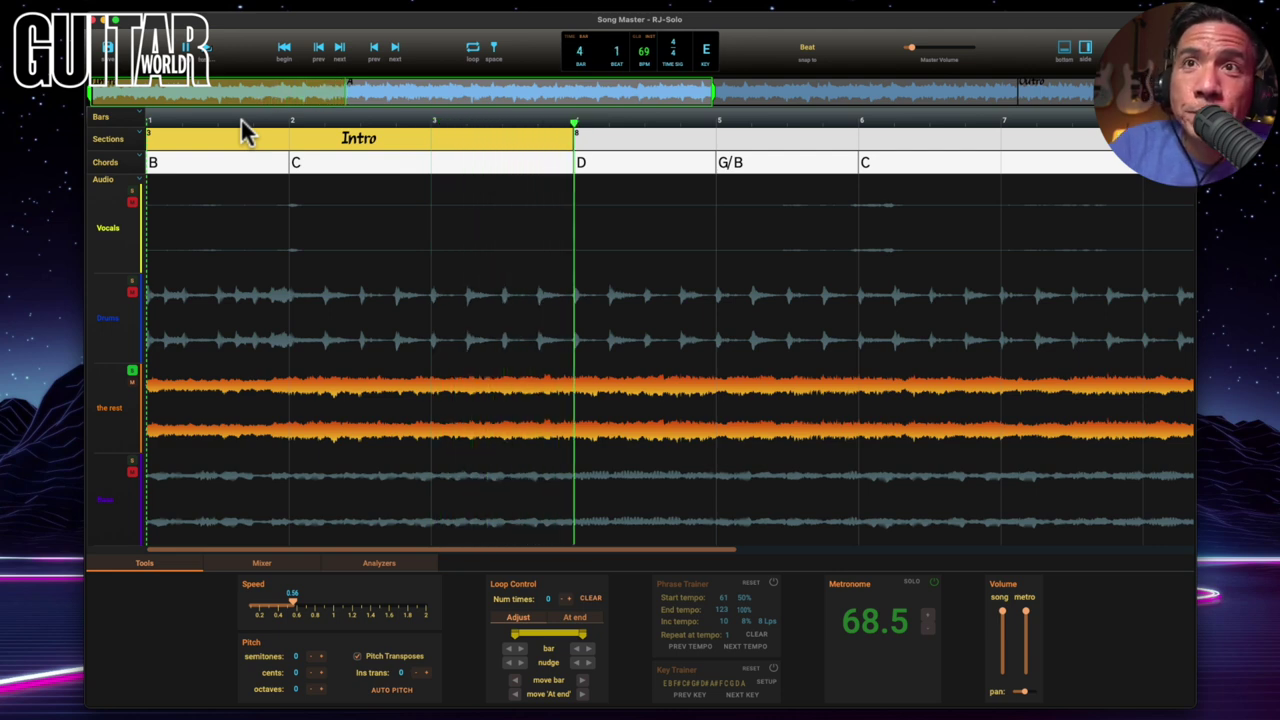
pyautogui.press('space')
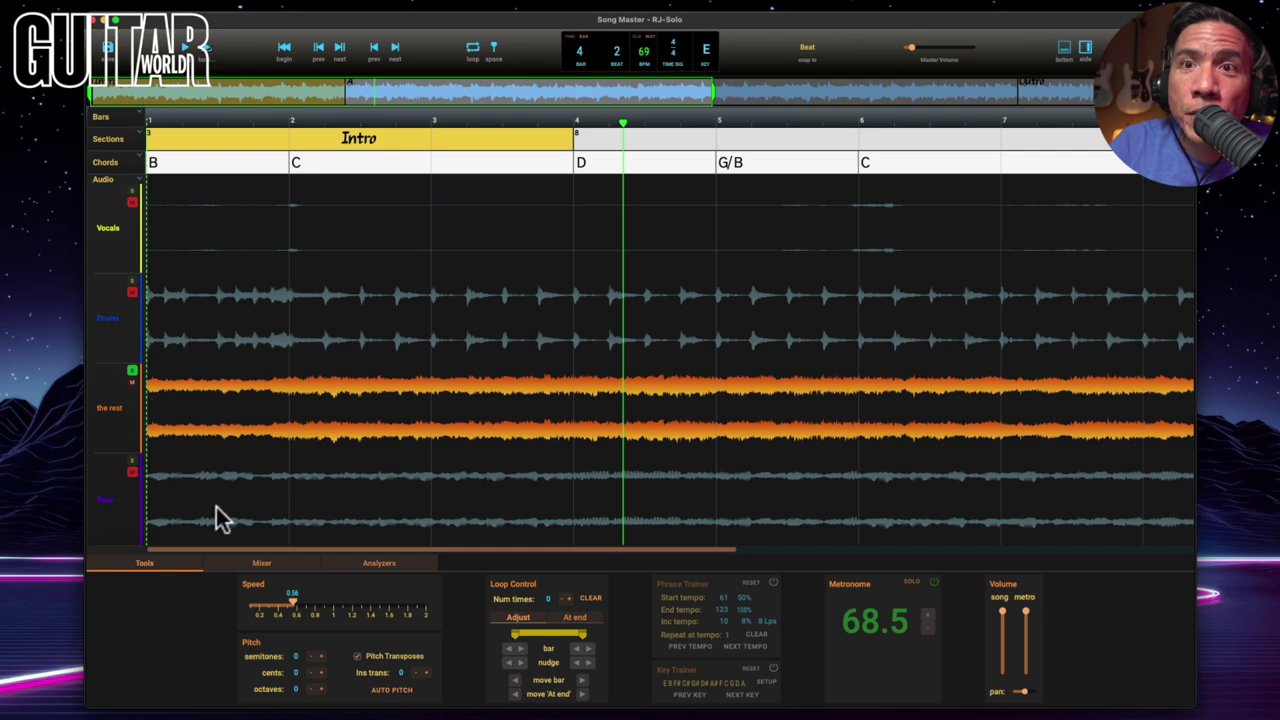
# Reset the playback speed to 1.00, turn off the solo on "the rest", and show the mixer.
pyautogui.click(337, 610)
pyautogui.click(133, 377)
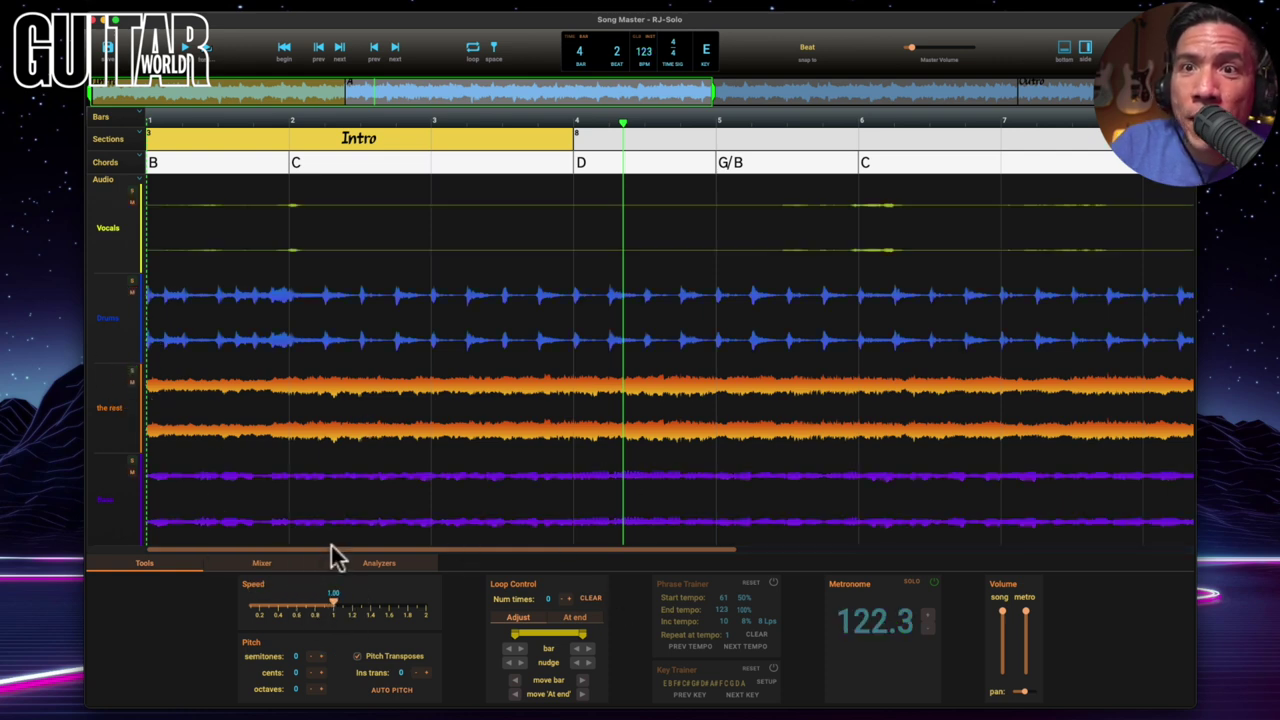
pyautogui.click(291, 560)
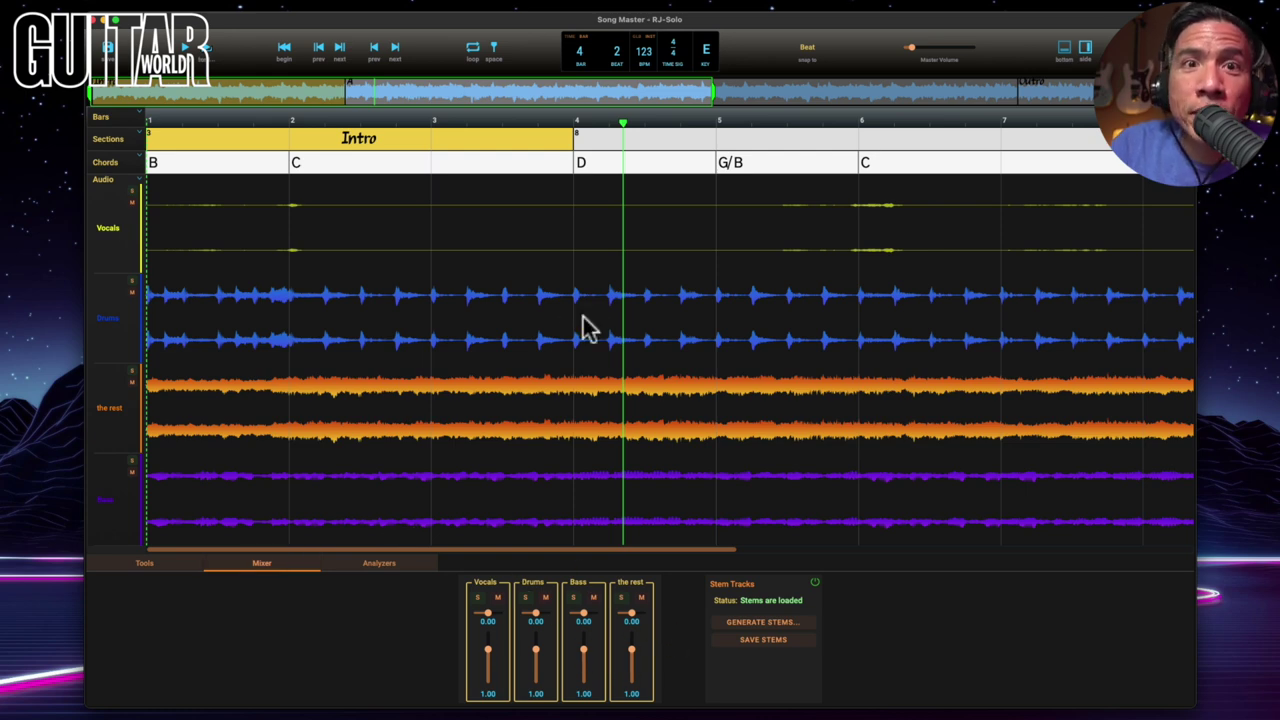
# Play the song from the beginning with "the rest" stem muted, and unmute it when done.
pyautogui.click(165, 130)
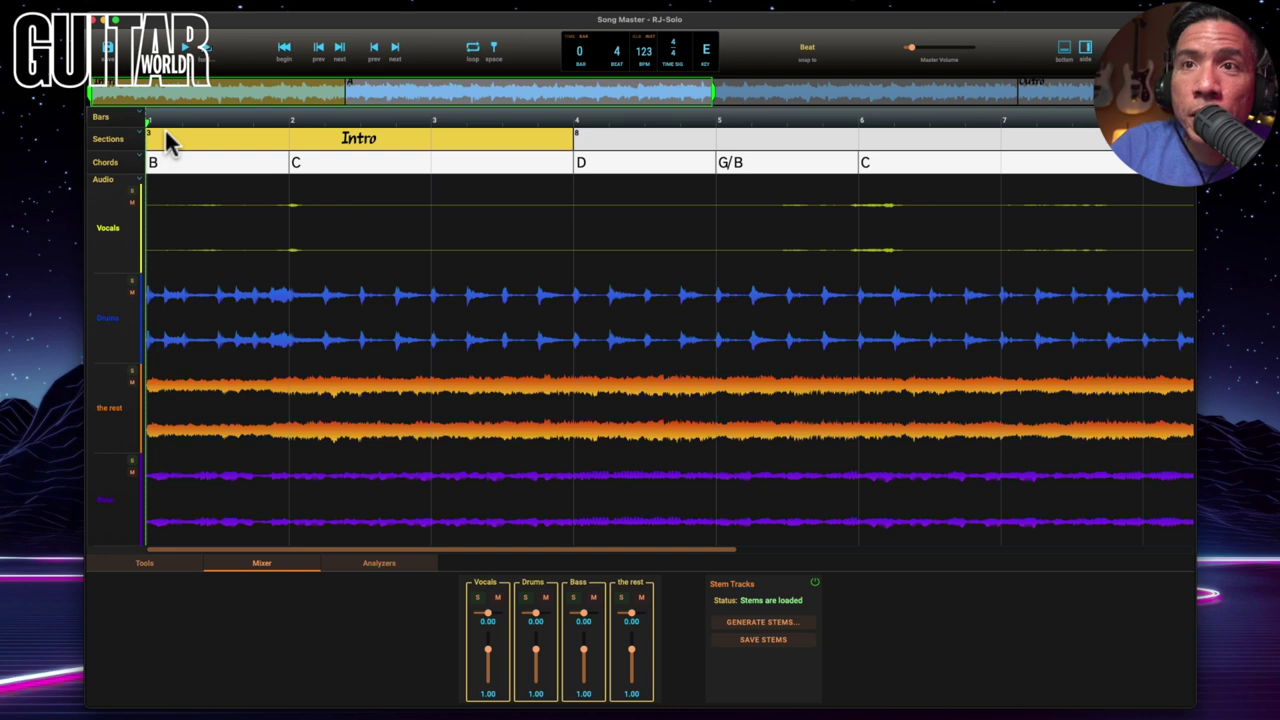
pyautogui.click(132, 382)
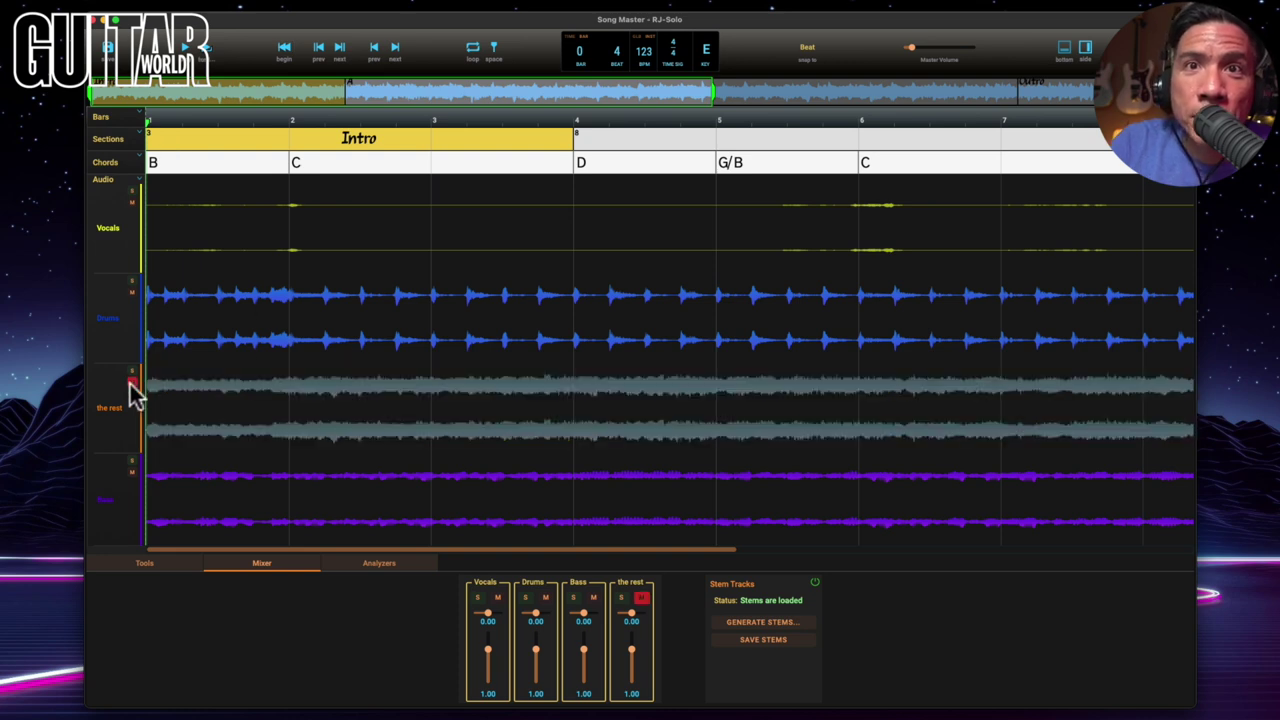
pyautogui.press('space')
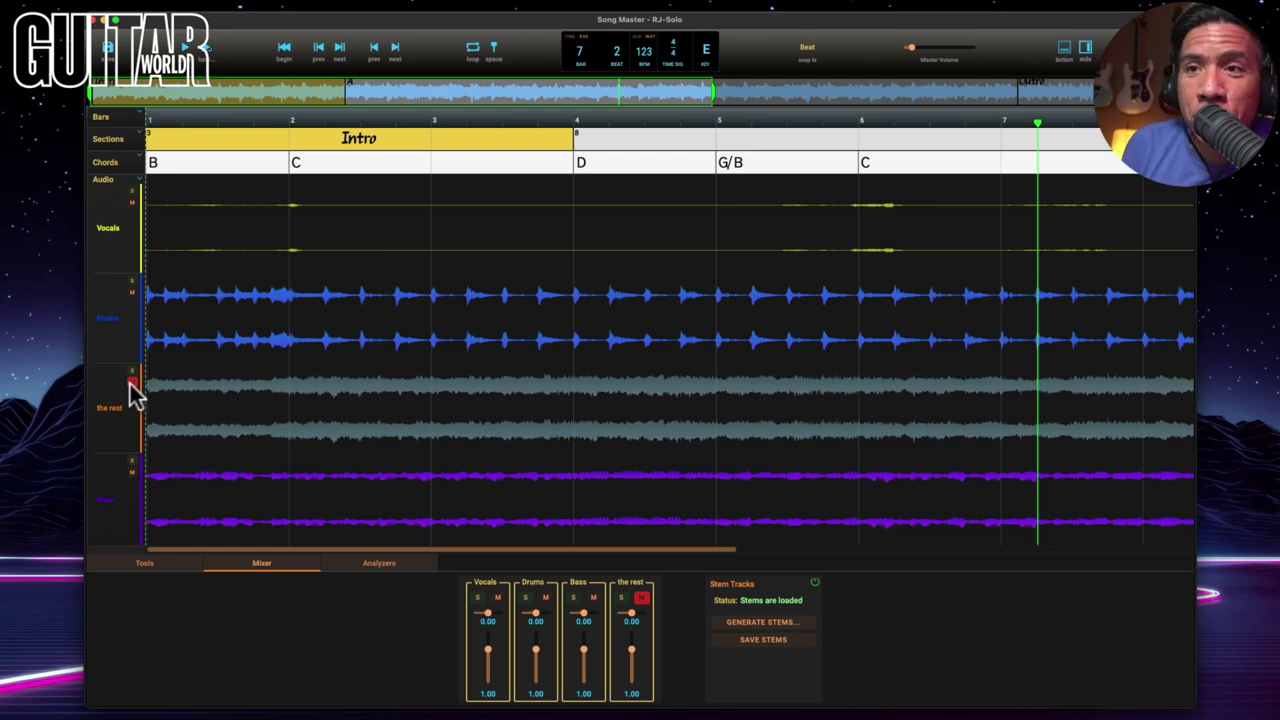
pyautogui.click(131, 382)
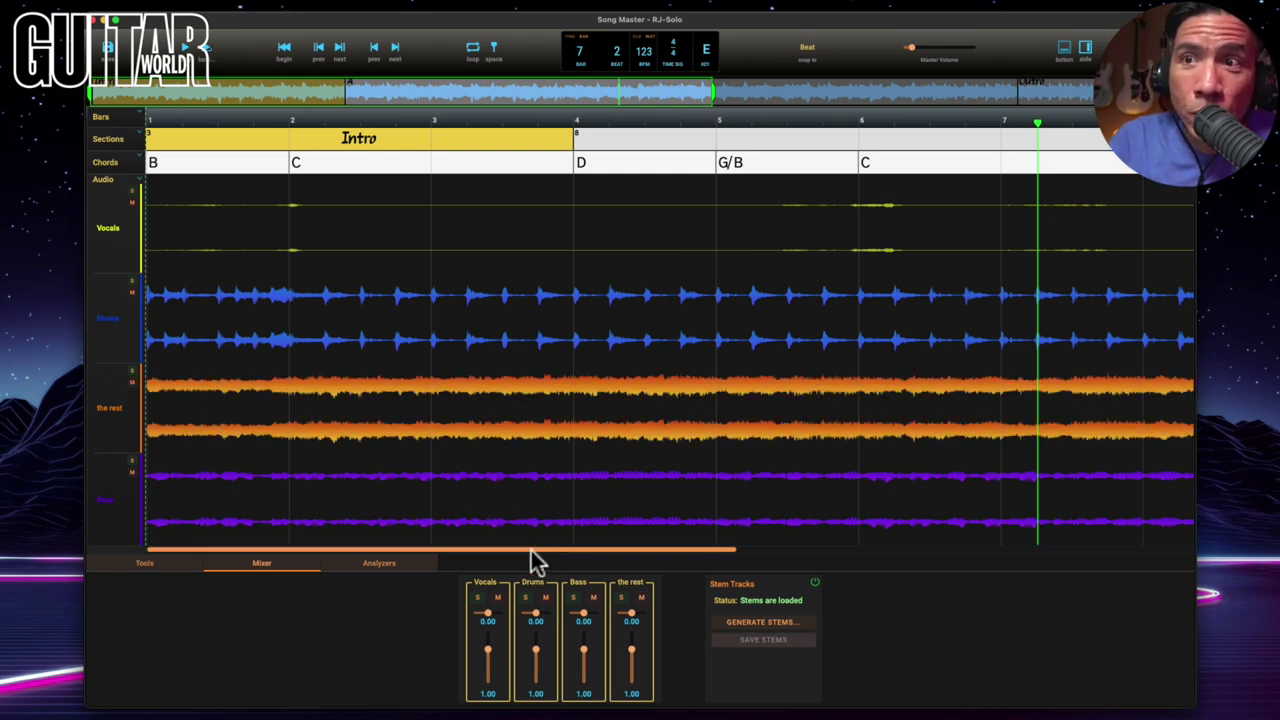
# Lower the stem volumes to 0.00 for Vocals, 0.25 for Drums and 0.28 for Bass, and play from the beginning.
pyautogui.click(120, 118)
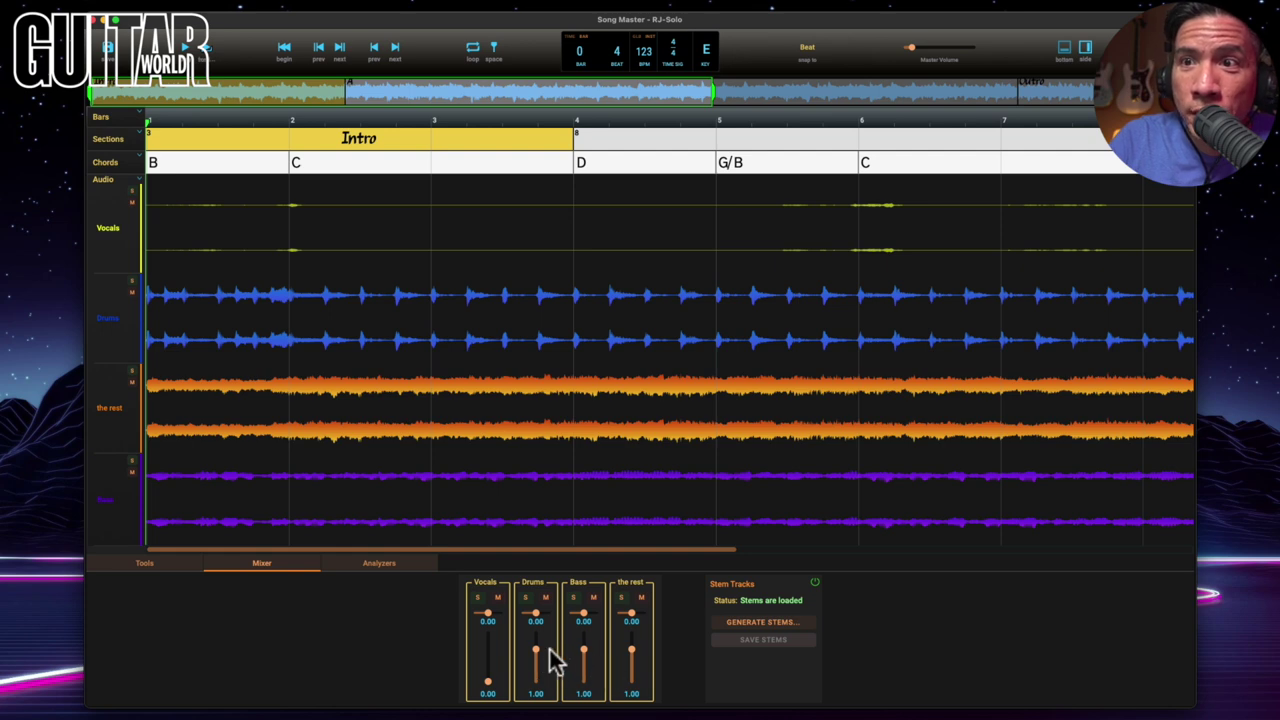
pyautogui.moveTo(538, 655)
pyautogui.mouseDown()
pyautogui.moveTo(535, 673)
pyautogui.moveTo(586, 666)
pyautogui.moveTo(532, 675)
pyautogui.moveTo(538, 688)
pyautogui.moveTo(535, 672)
pyautogui.moveTo(588, 678)
pyautogui.moveTo(537, 678)
pyautogui.mouseUp()
pyautogui.press('space')
# Pan the Drums stem to -1.00 and the Bass stem to 1.00, and play the mix.
pyautogui.moveTo(537, 613); pyautogui.dragTo(506, 613)
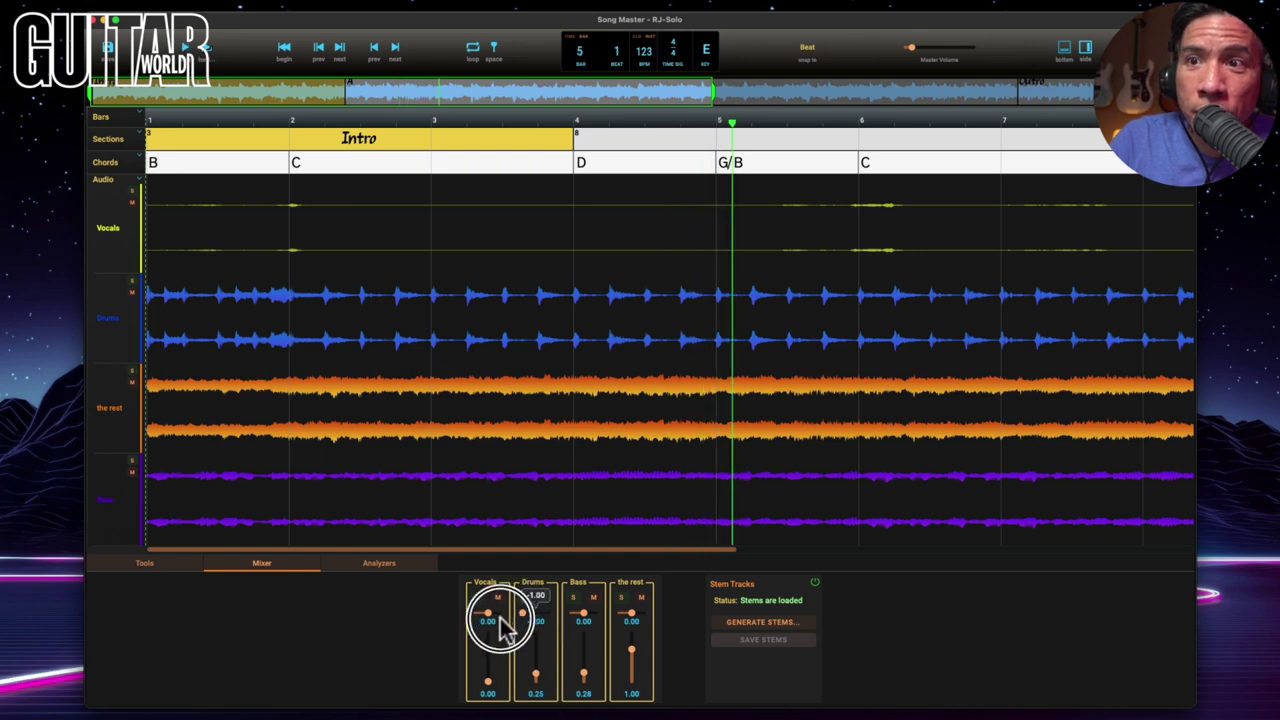
pyautogui.moveTo(584, 613); pyautogui.dragTo(600, 613)
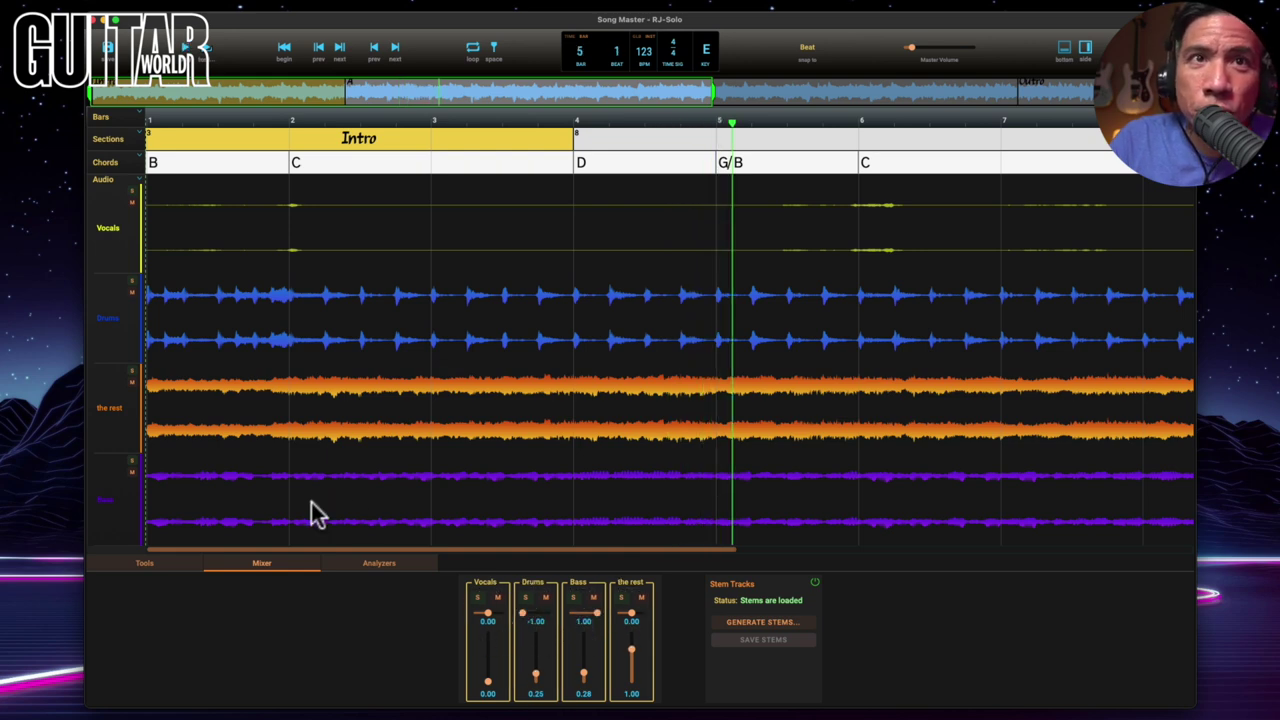
pyautogui.press('space')
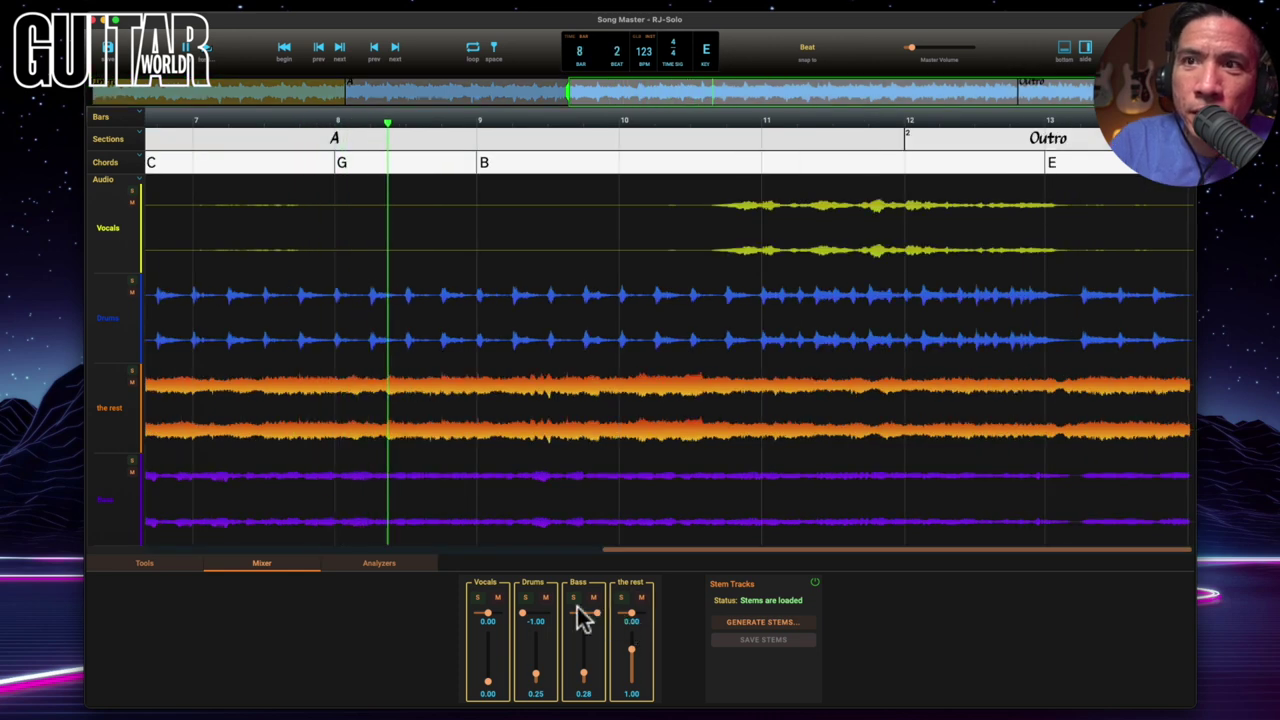
pyautogui.moveTo(555, 628)
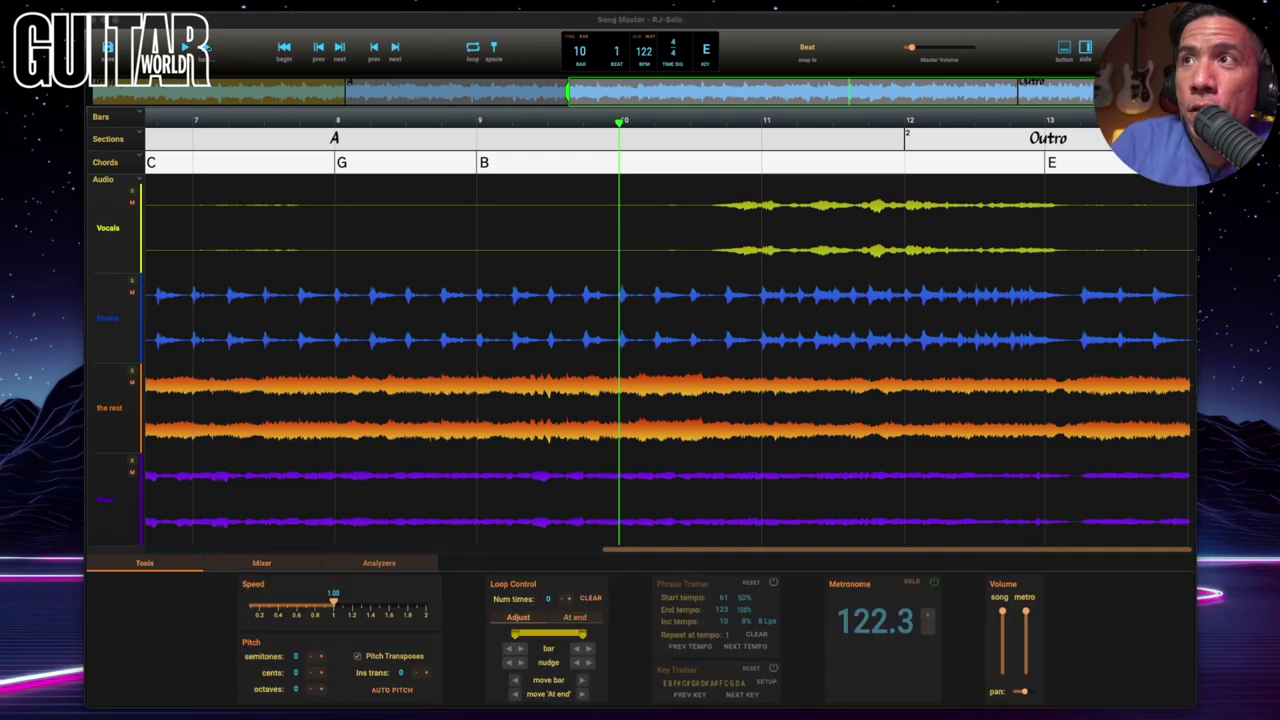
# Close the RJ-Solo document and discard its changes.
pyautogui.click(977, 29)
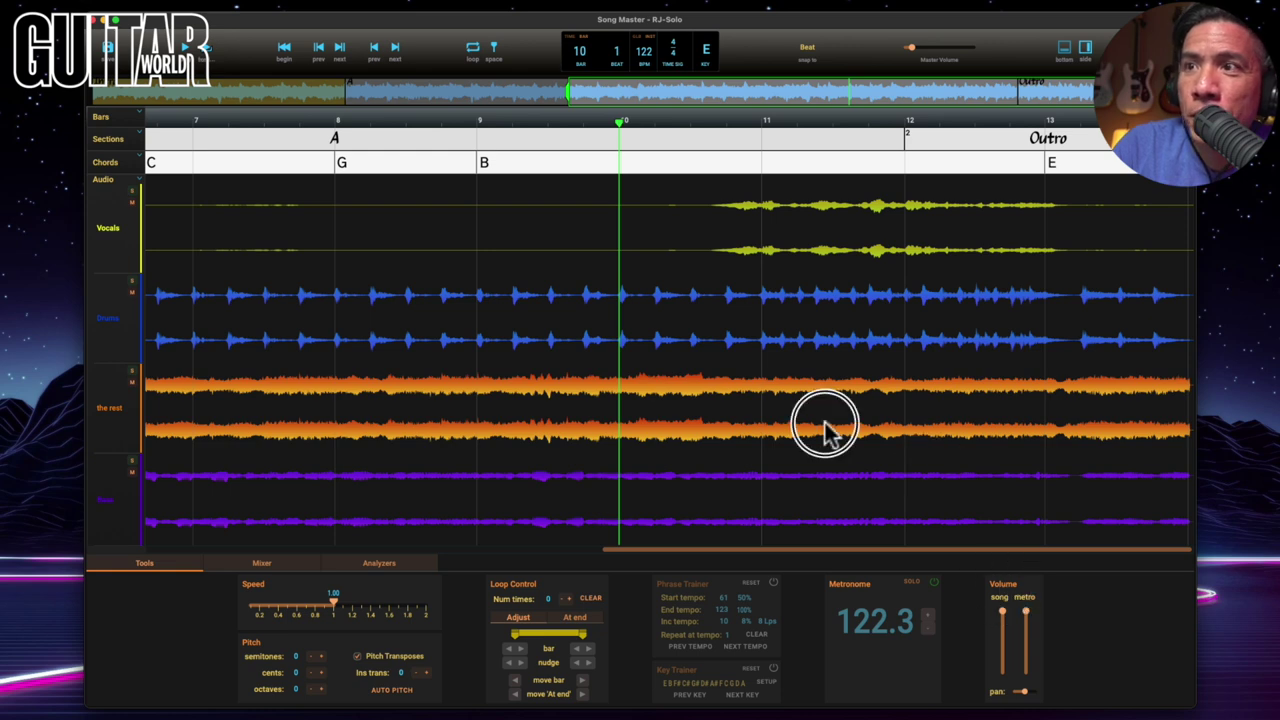
pyautogui.press('super+w')
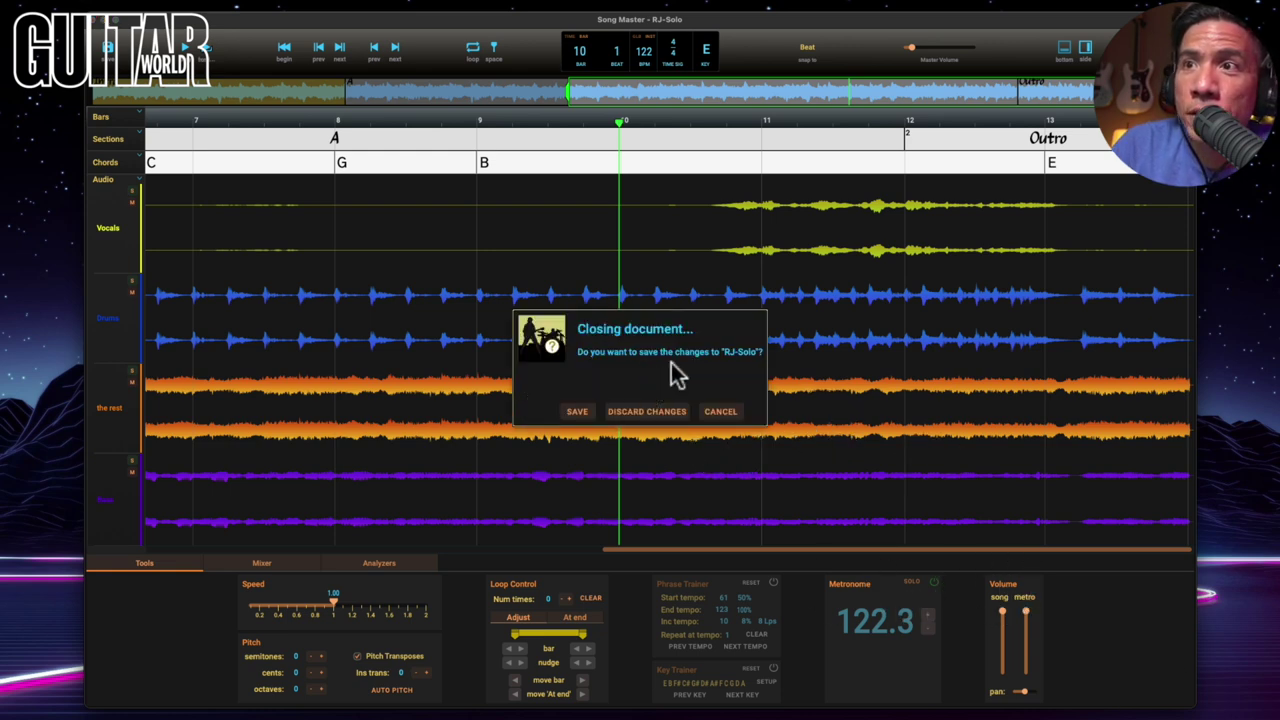
pyautogui.click(637, 412)
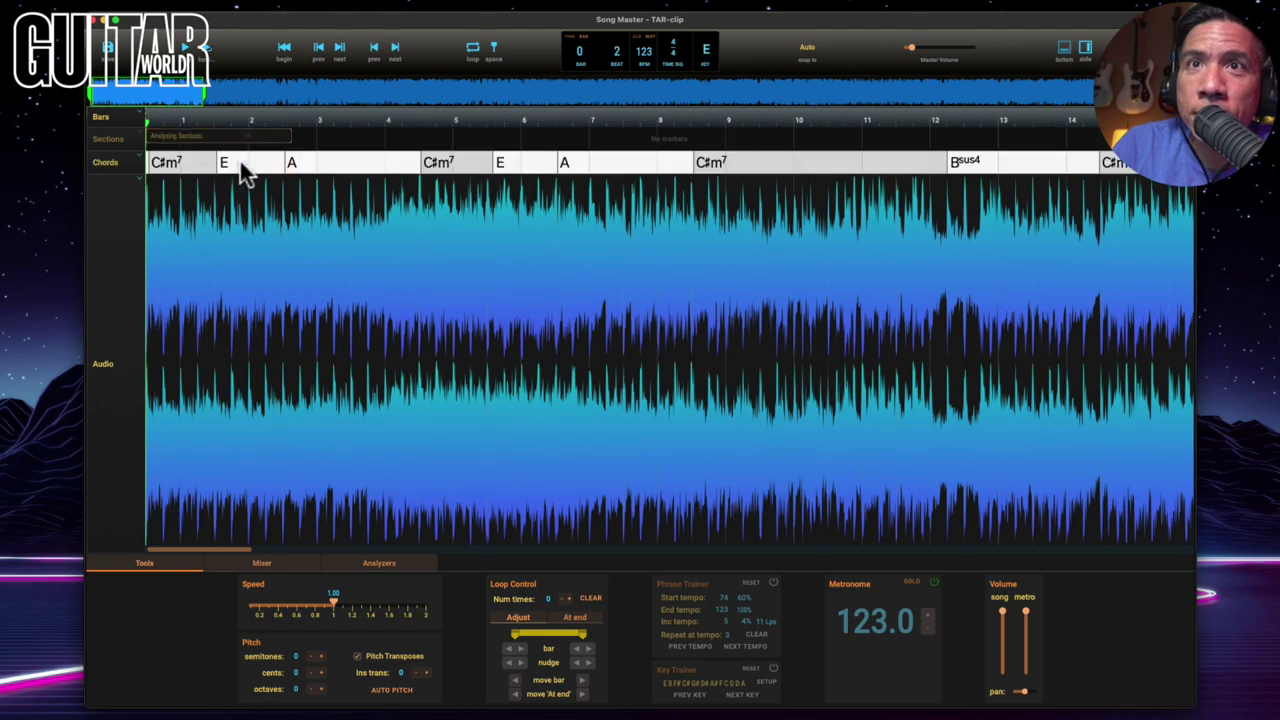
# Play the opening of the TAR-clip song and halve its BPM.
pyautogui.moveTo(203, 93); pyautogui.dragTo(257, 52)
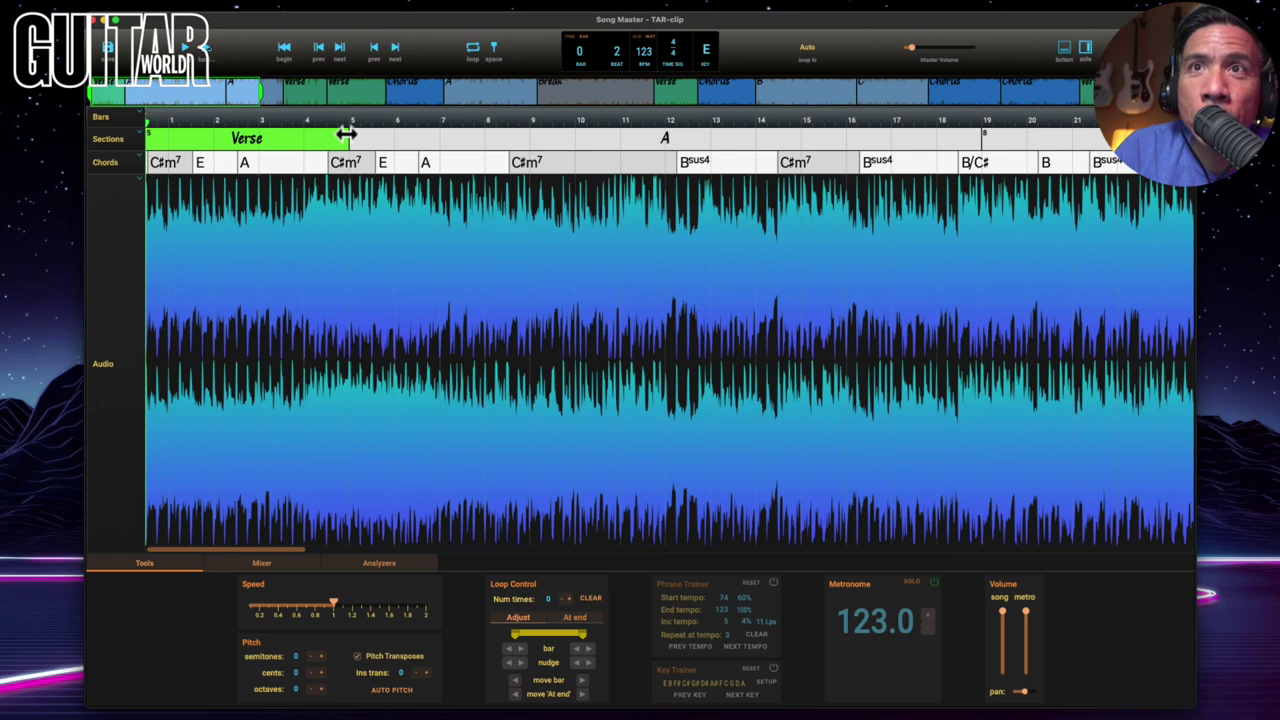
pyautogui.press('space')
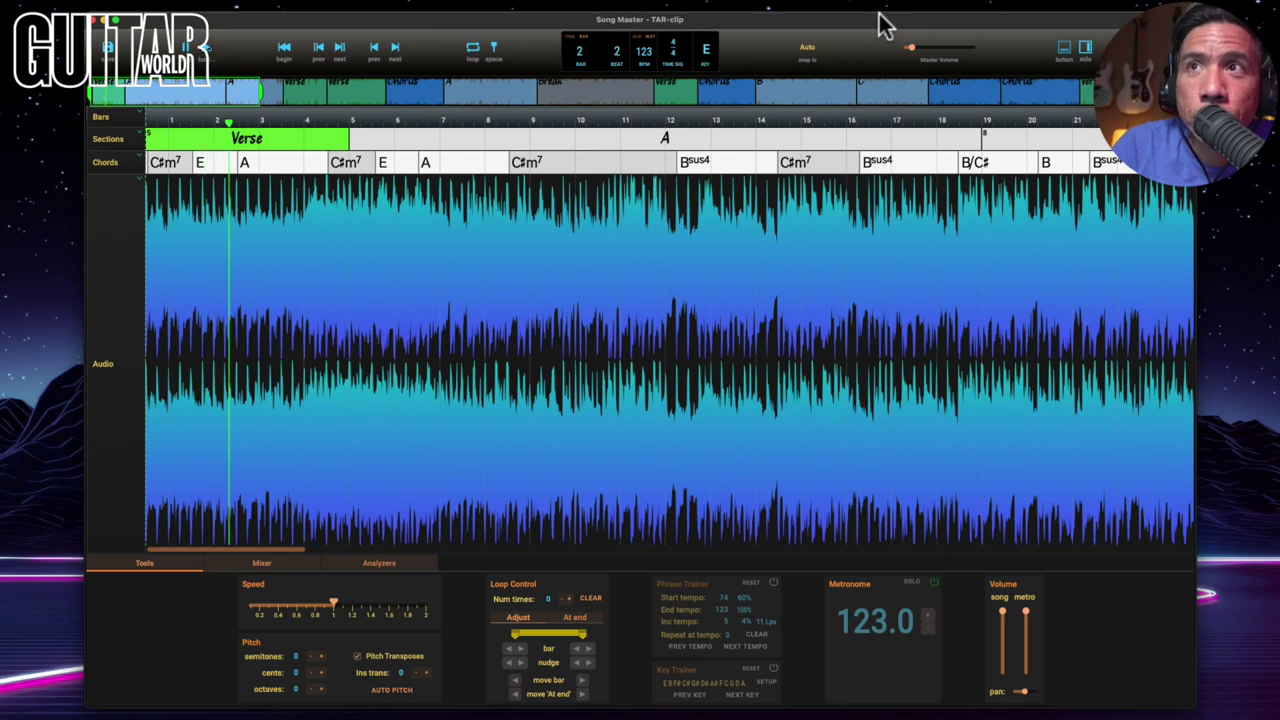
pyautogui.click(126, 131)
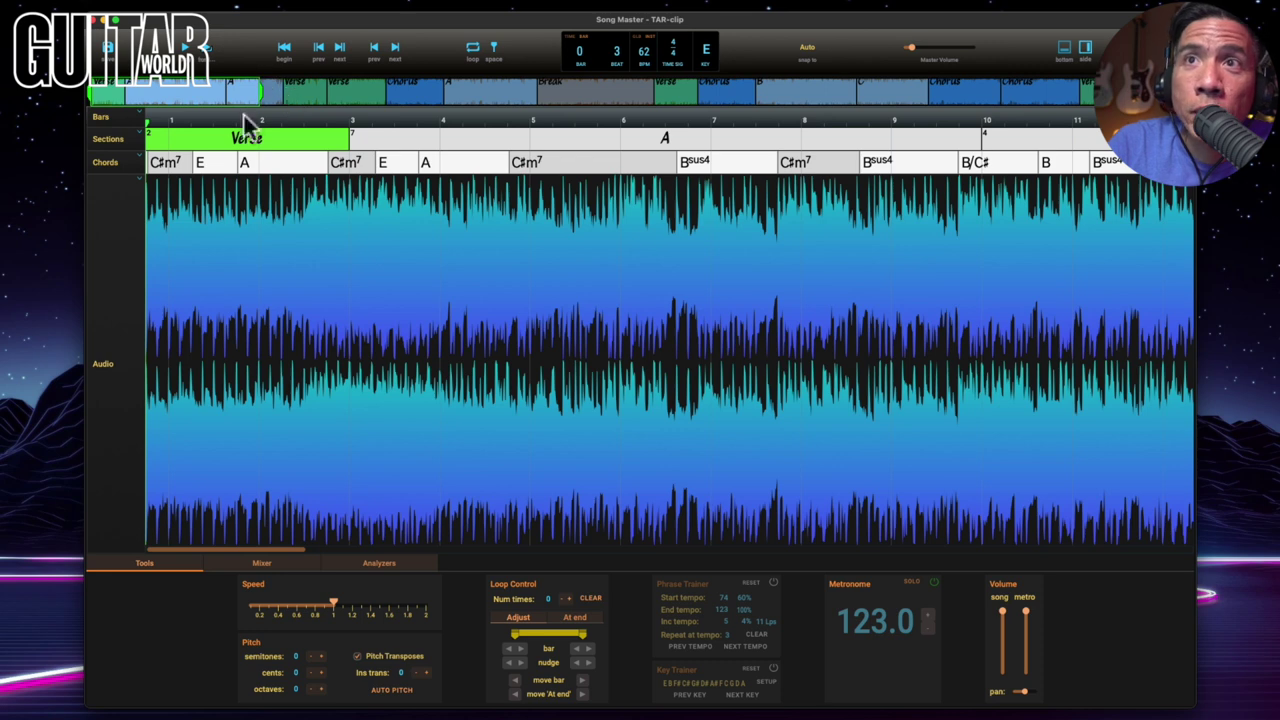
# Turn on bar time editing, move the bar 1 line to the very start of the song, and play to check it.
pyautogui.click(137, 112)
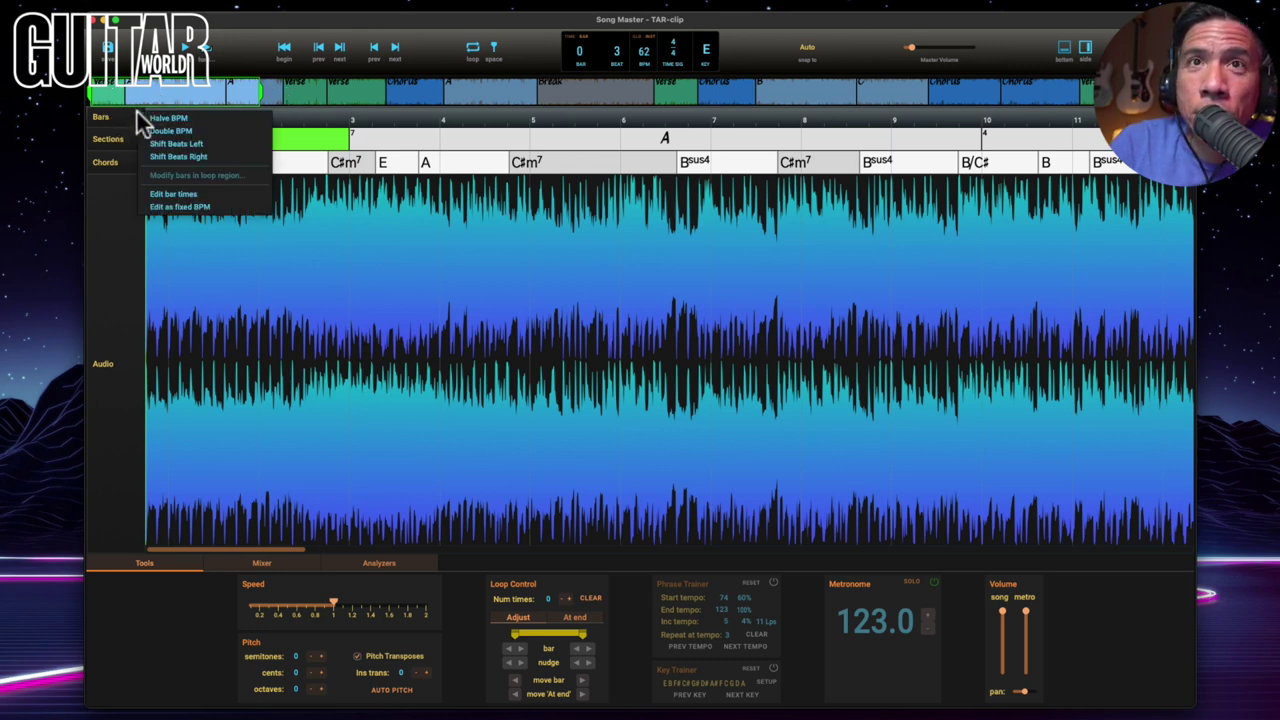
pyautogui.click(172, 194)
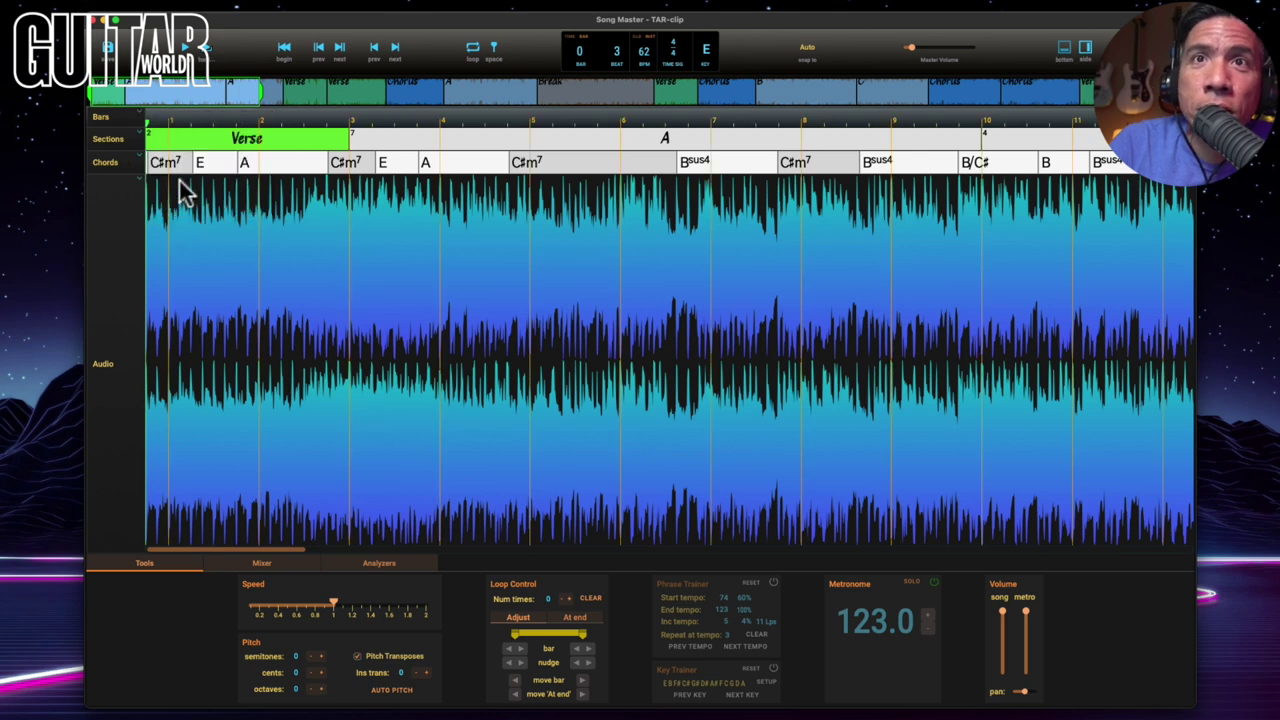
pyautogui.click(155, 121)
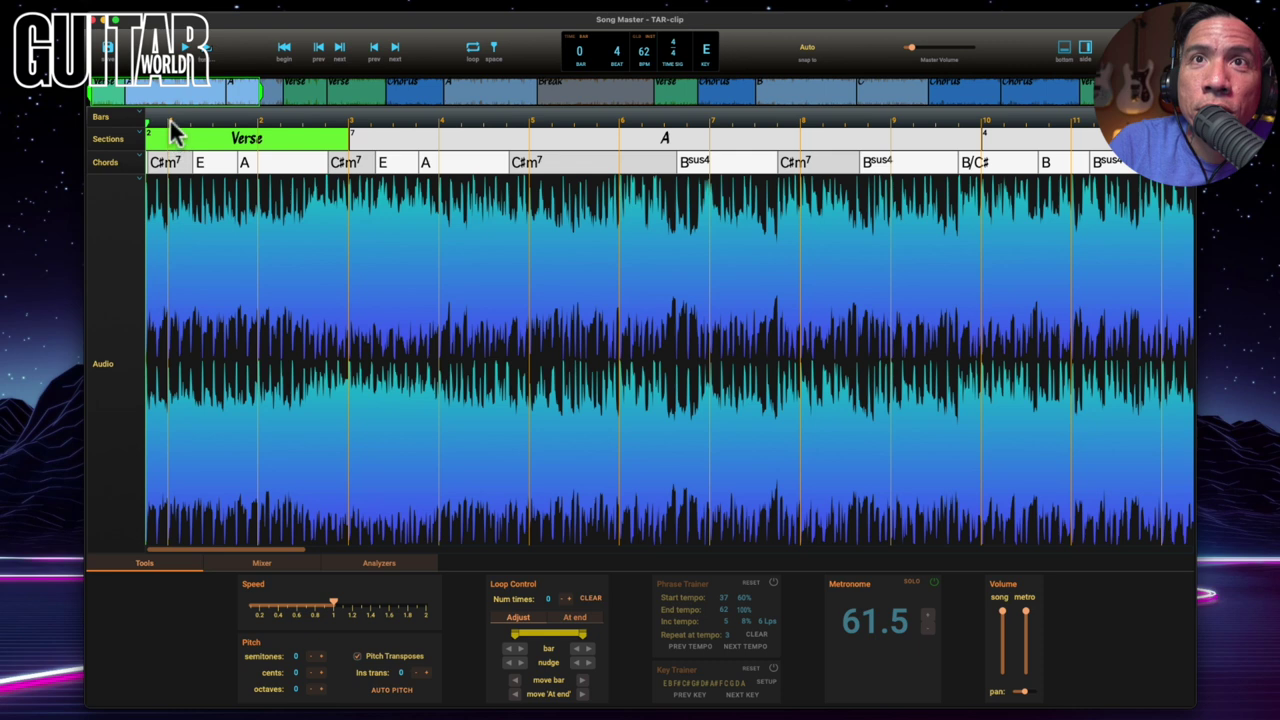
pyautogui.moveTo(169, 126); pyautogui.dragTo(145, 122)
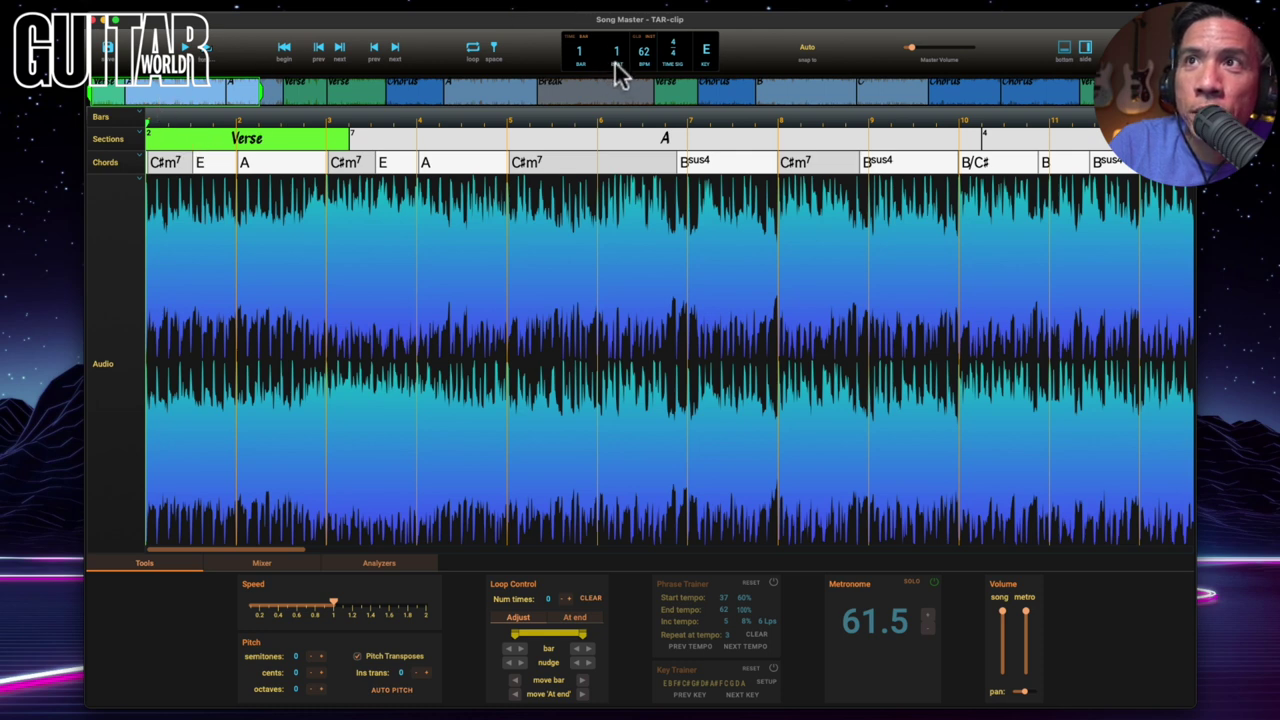
pyautogui.press('space')
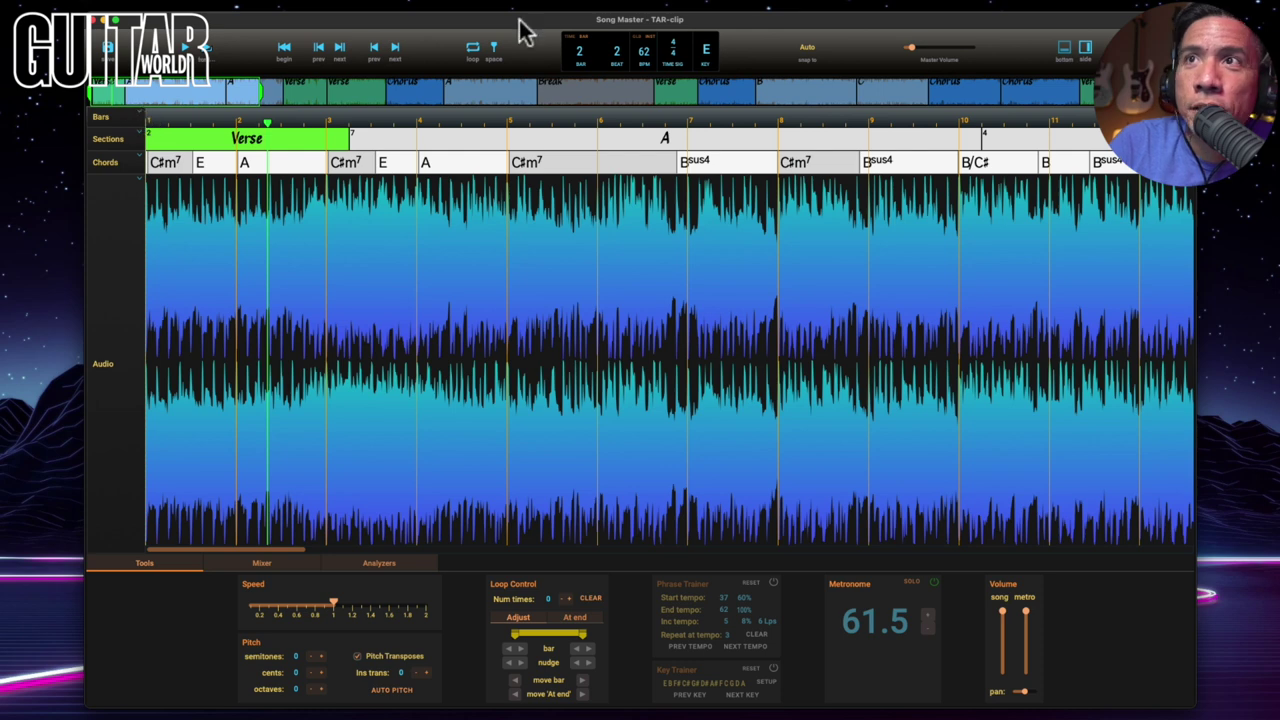
# Double the song's BPM, check it during playback, and turn off bar time editing.
pyautogui.click(141, 115)
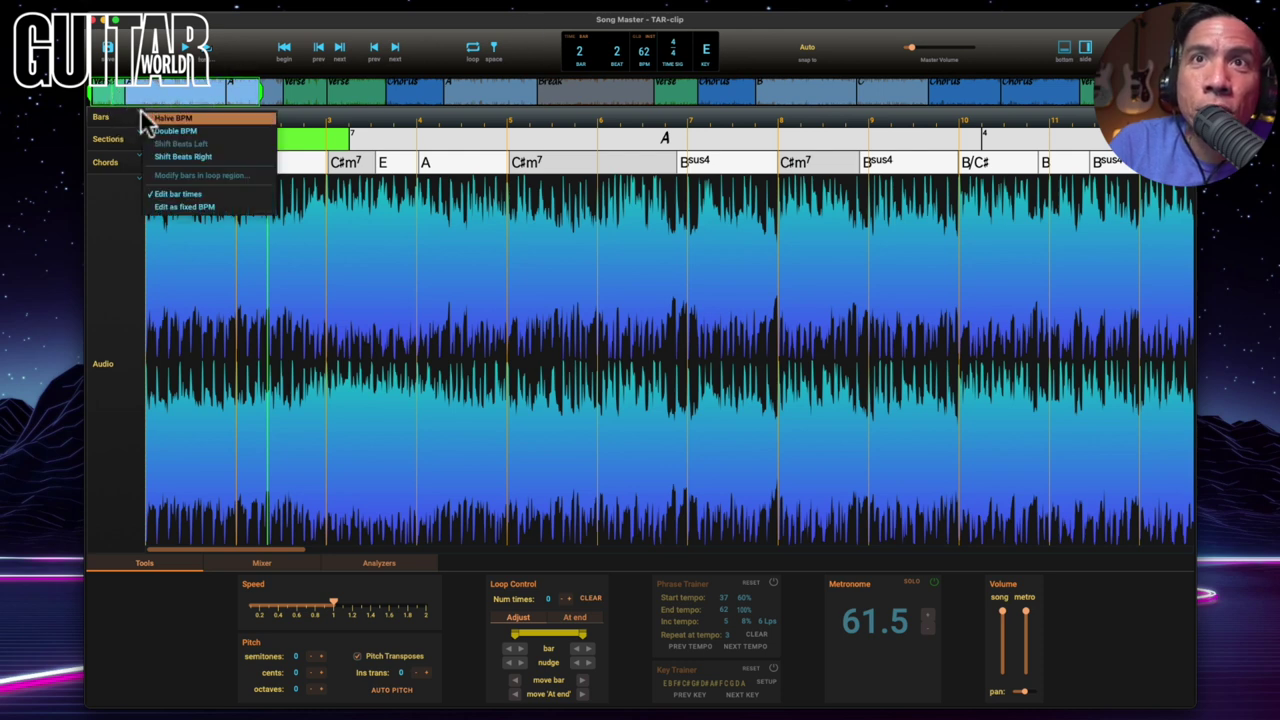
pyautogui.click(161, 132)
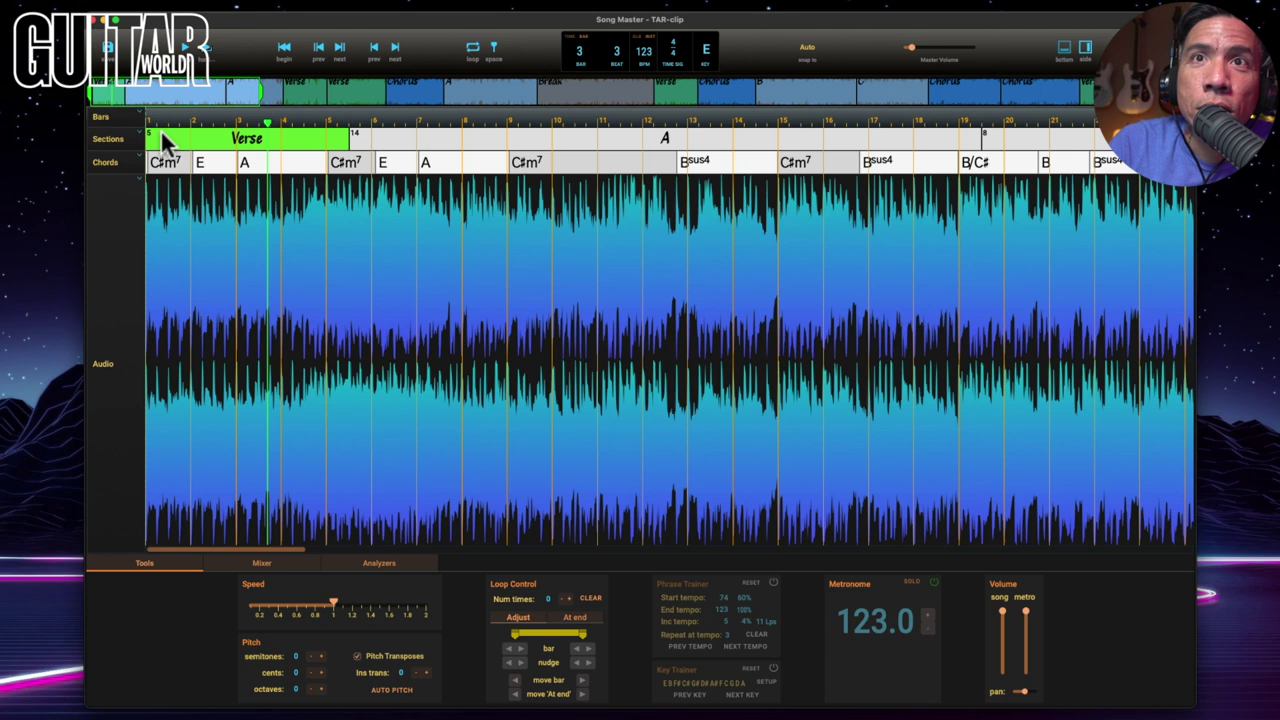
pyautogui.press('space')
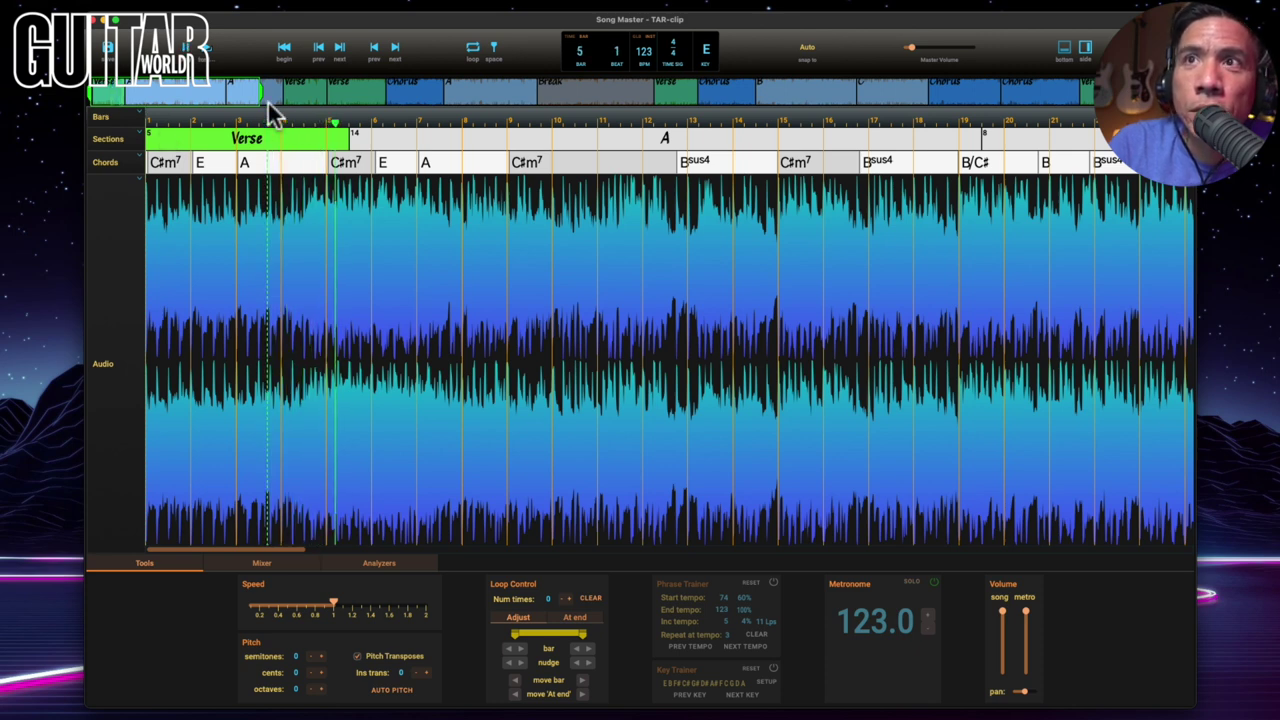
pyautogui.click(140, 120)
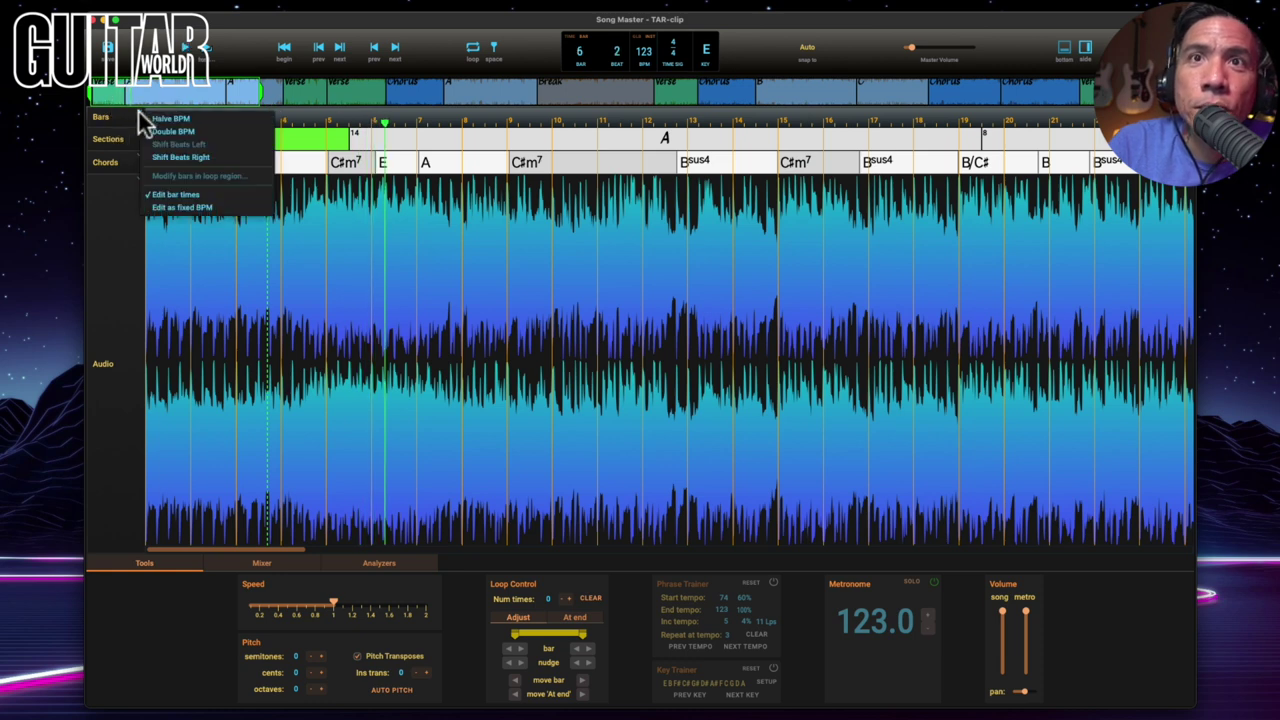
pyautogui.click(186, 194)
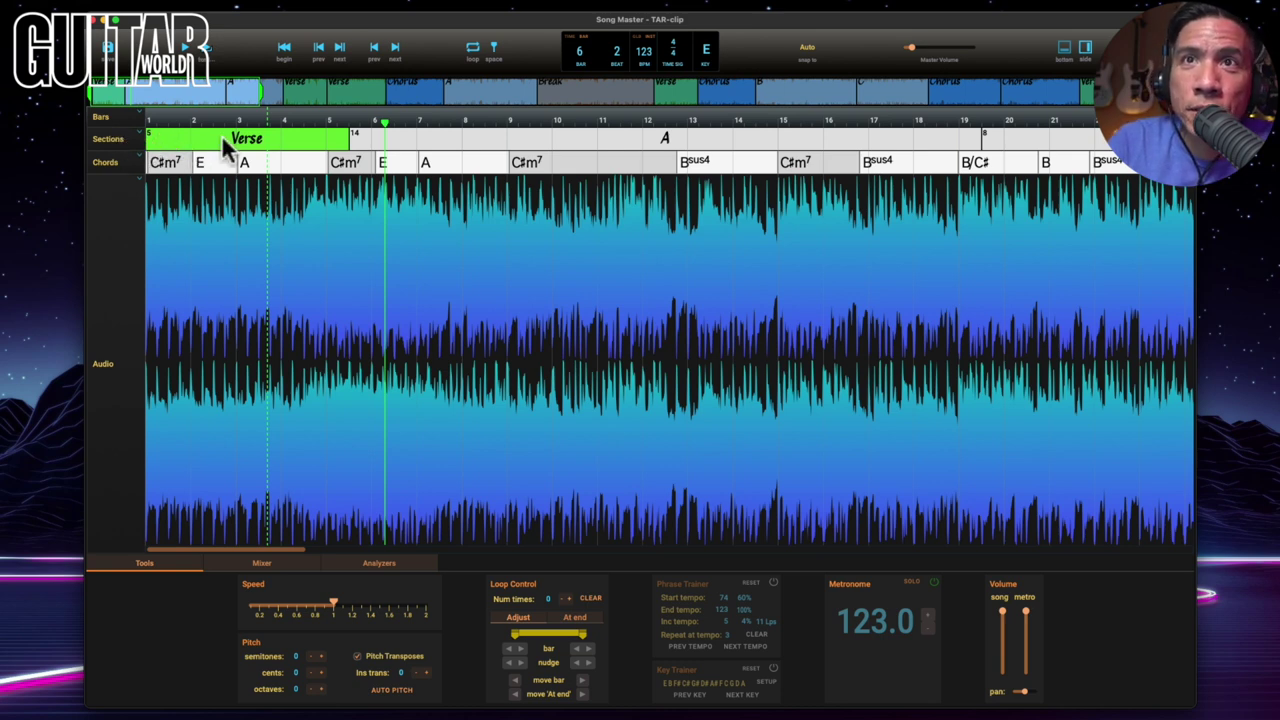
# Rename the first Verse section as INTRO.
pyautogui.doubleClick(253, 135)
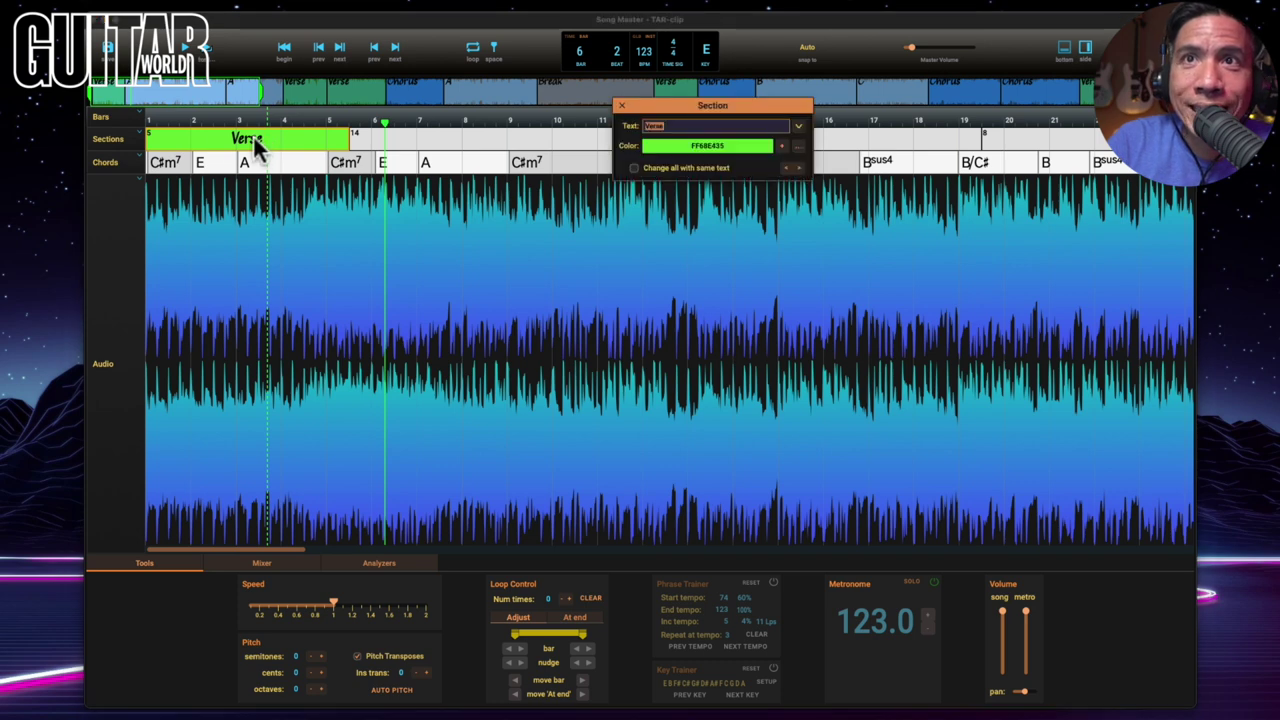
pyautogui.press('BackSpace')
pyautogui.write('Intro')
pyautogui.press('Return')
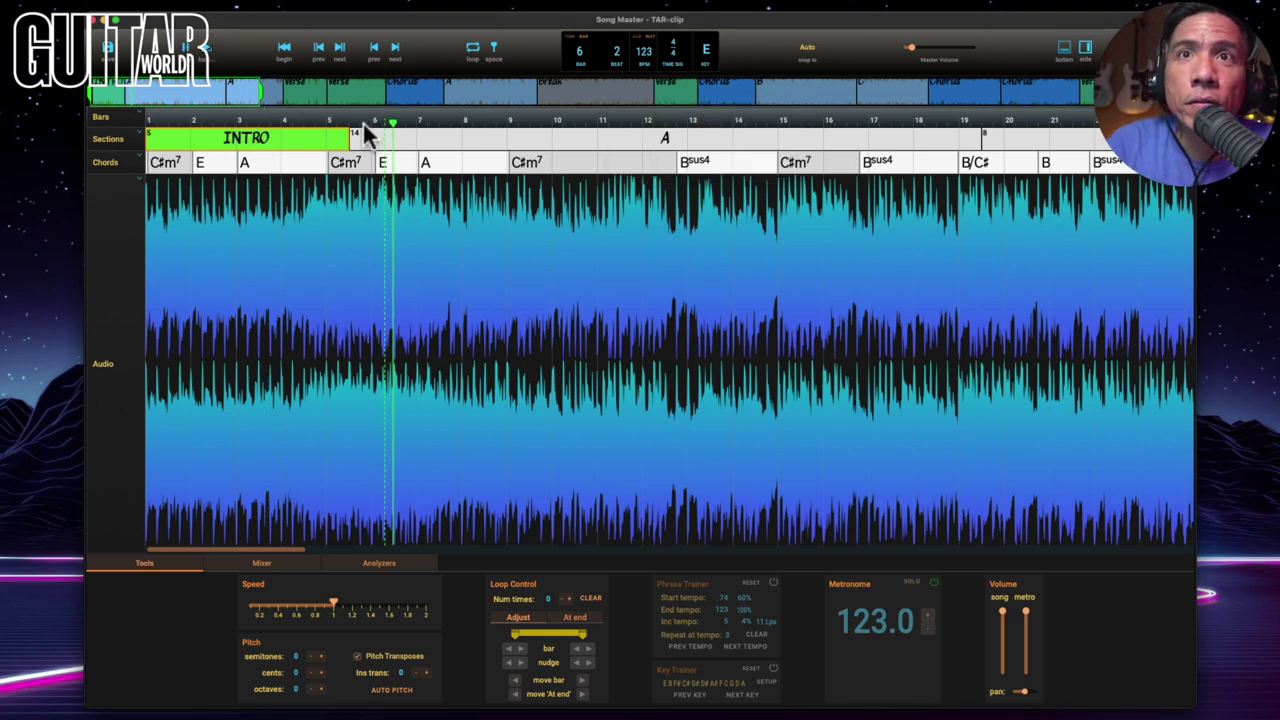
# Play the song from the start, bar 8 and bar 10 to check where the intro section ends.
pyautogui.click(151, 122)
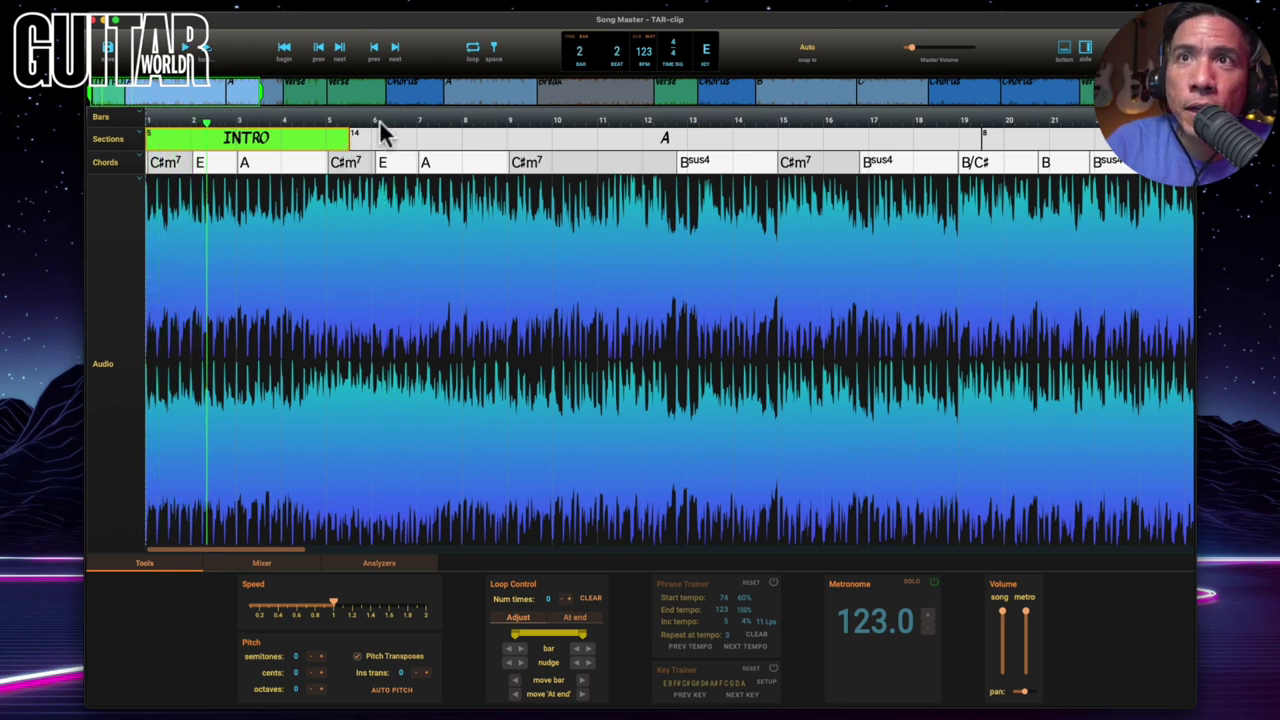
pyautogui.click(458, 121)
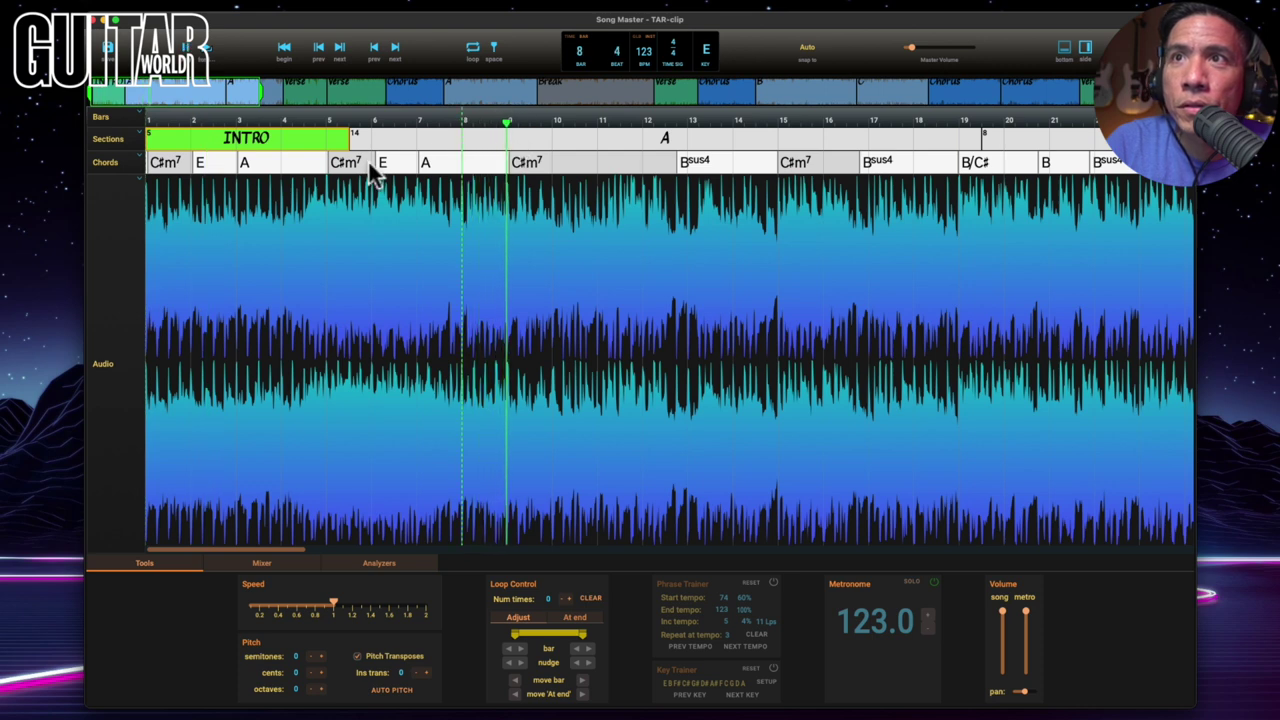
pyautogui.click(553, 121)
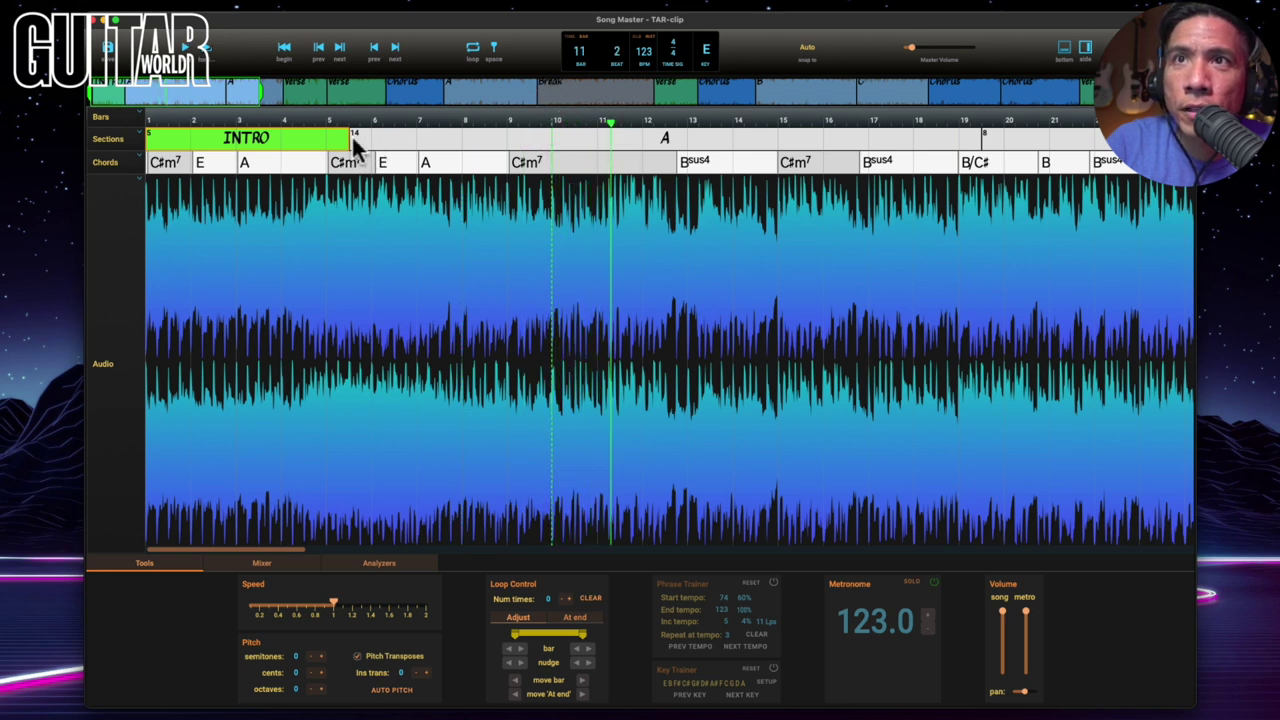
# Extend the INTRO section to bar 11, rename the A section after it as VERSE, and play from bar 1 to check.
pyautogui.moveTo(348, 140); pyautogui.dragTo(598, 138)
pyautogui.doubleClick(777, 142)
pyautogui.write('Verse')
pyautogui.press('Return')
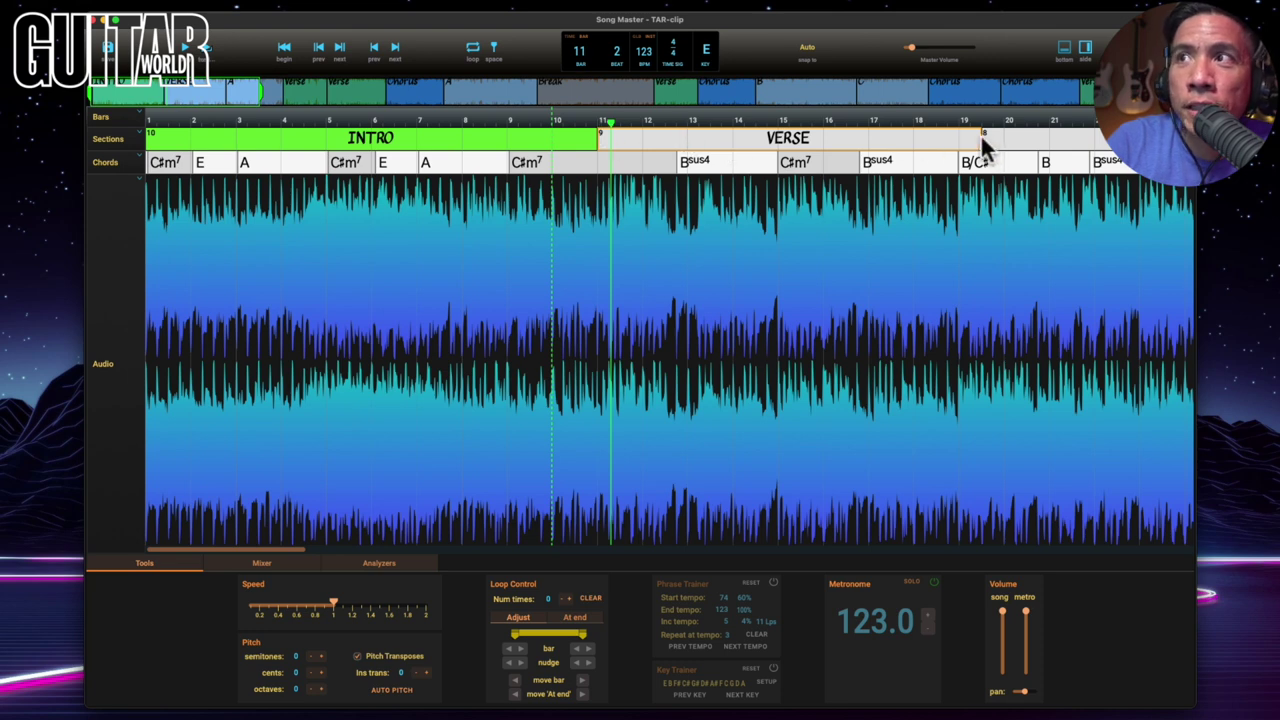
pyautogui.click(152, 124)
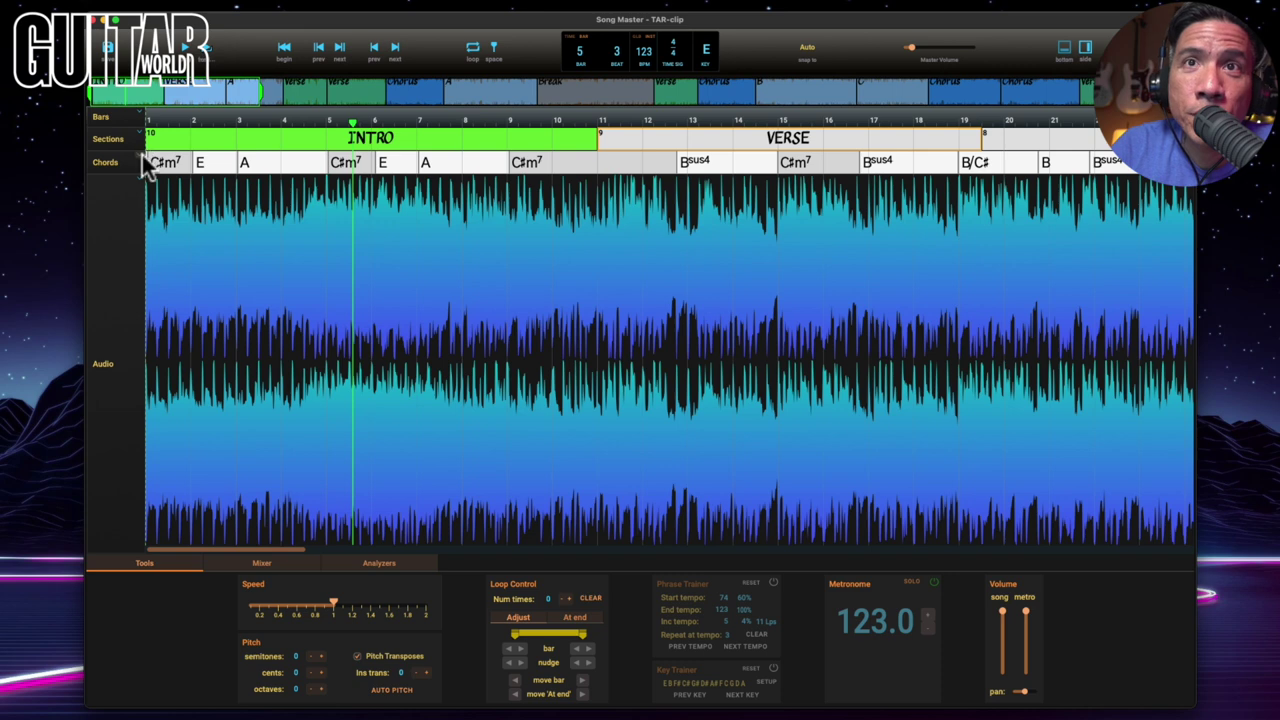
# Preview the chord track in Roman numerals and in Nashville numbers before restoring the chord letter names.
pyautogui.click(142, 157)
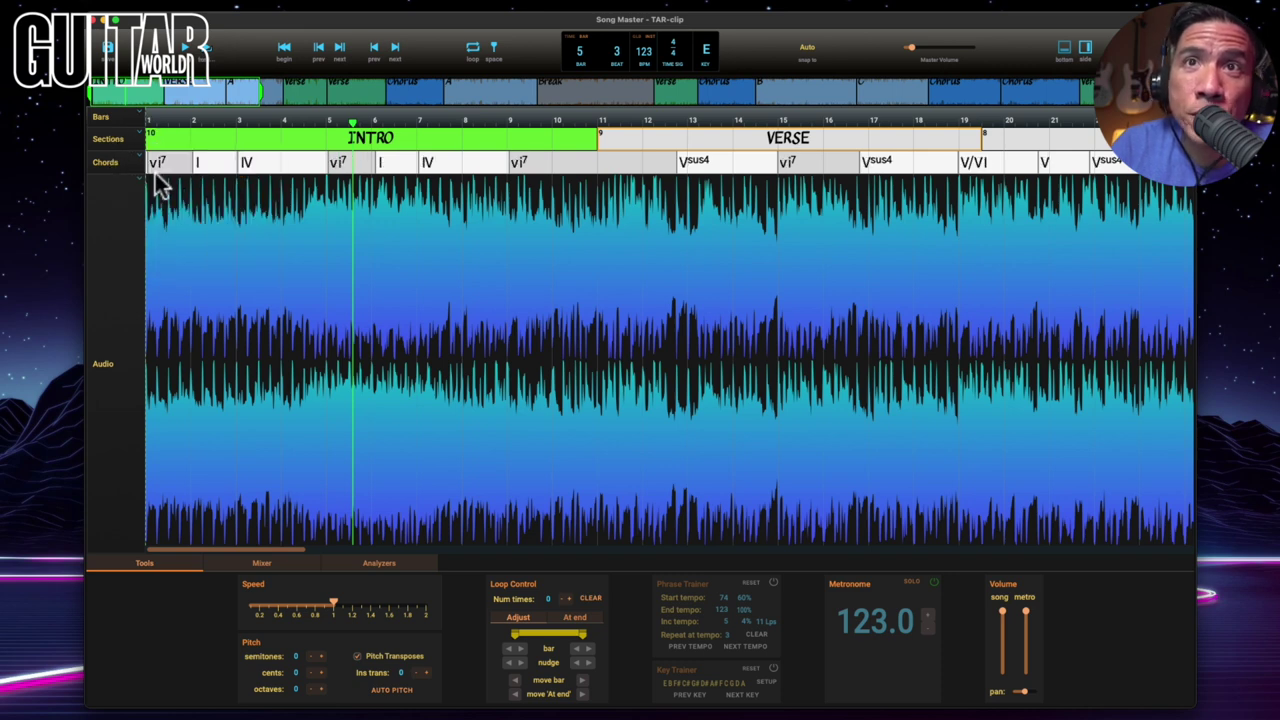
pyautogui.click(139, 156)
pyautogui.click(143, 186)
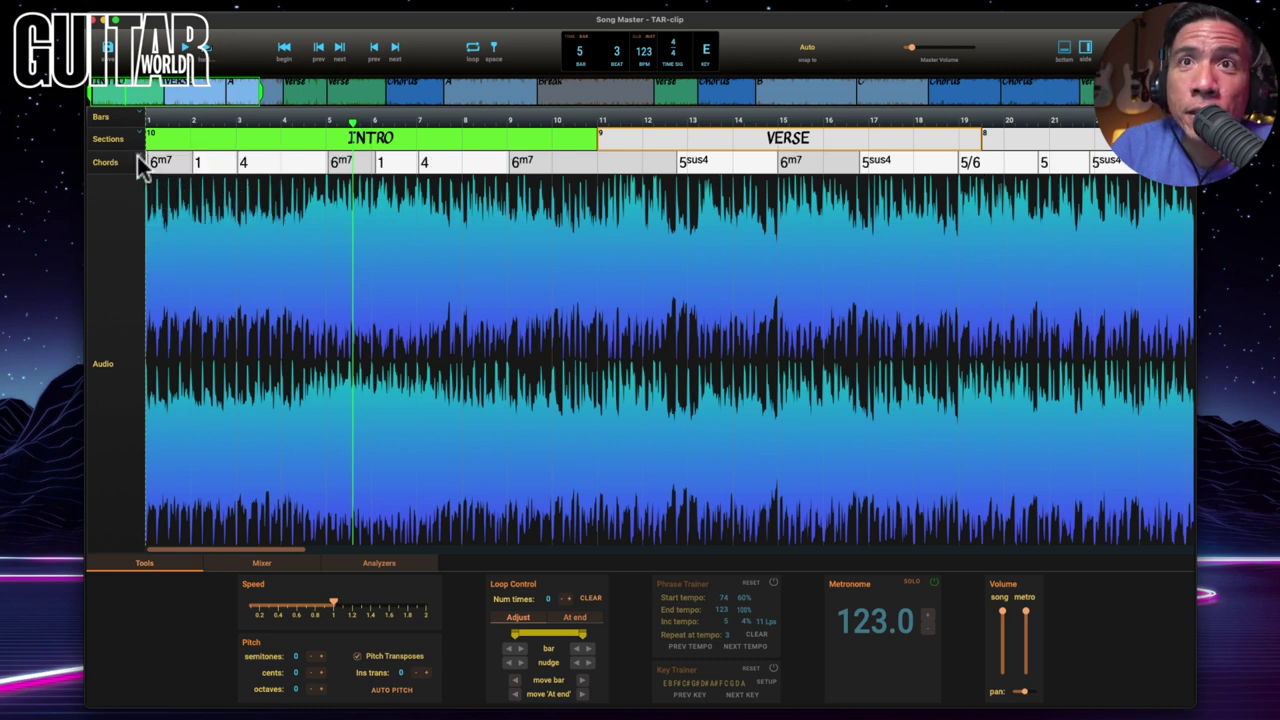
pyautogui.doubleClick(164, 166)
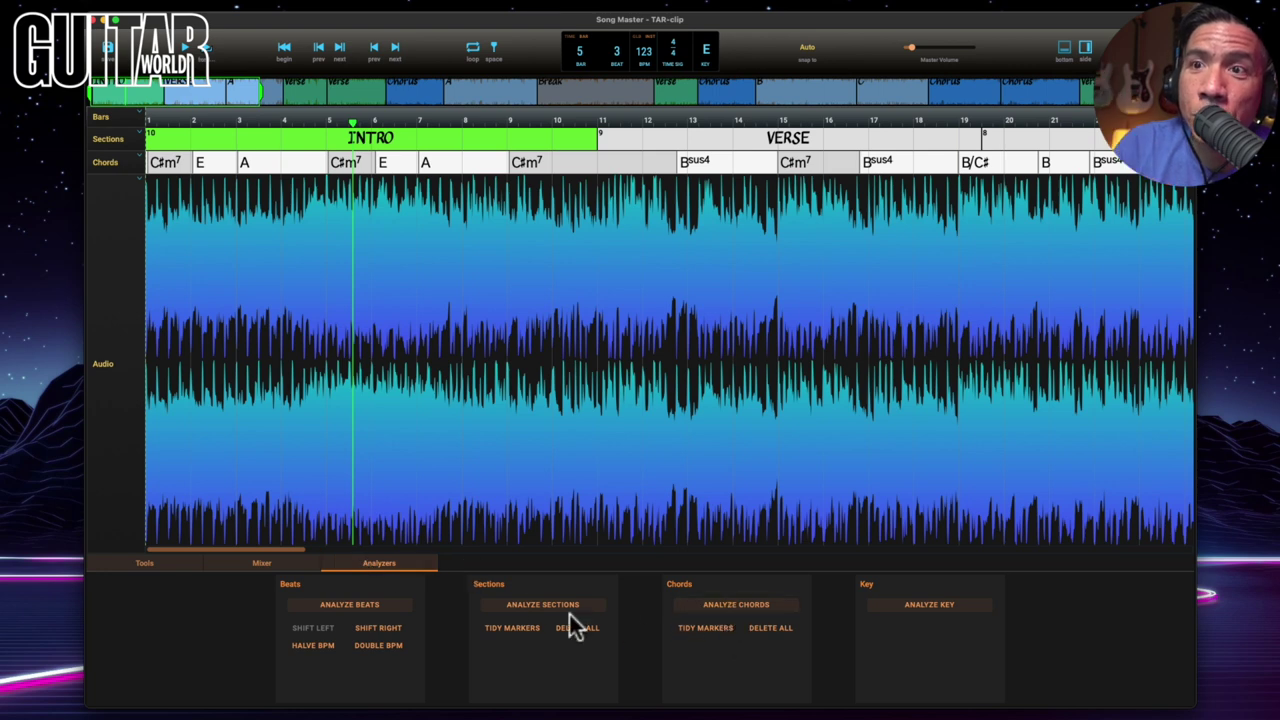
# Tidy the chord markers and the section markers, and return to the practice tools.
pyautogui.click(717, 627)
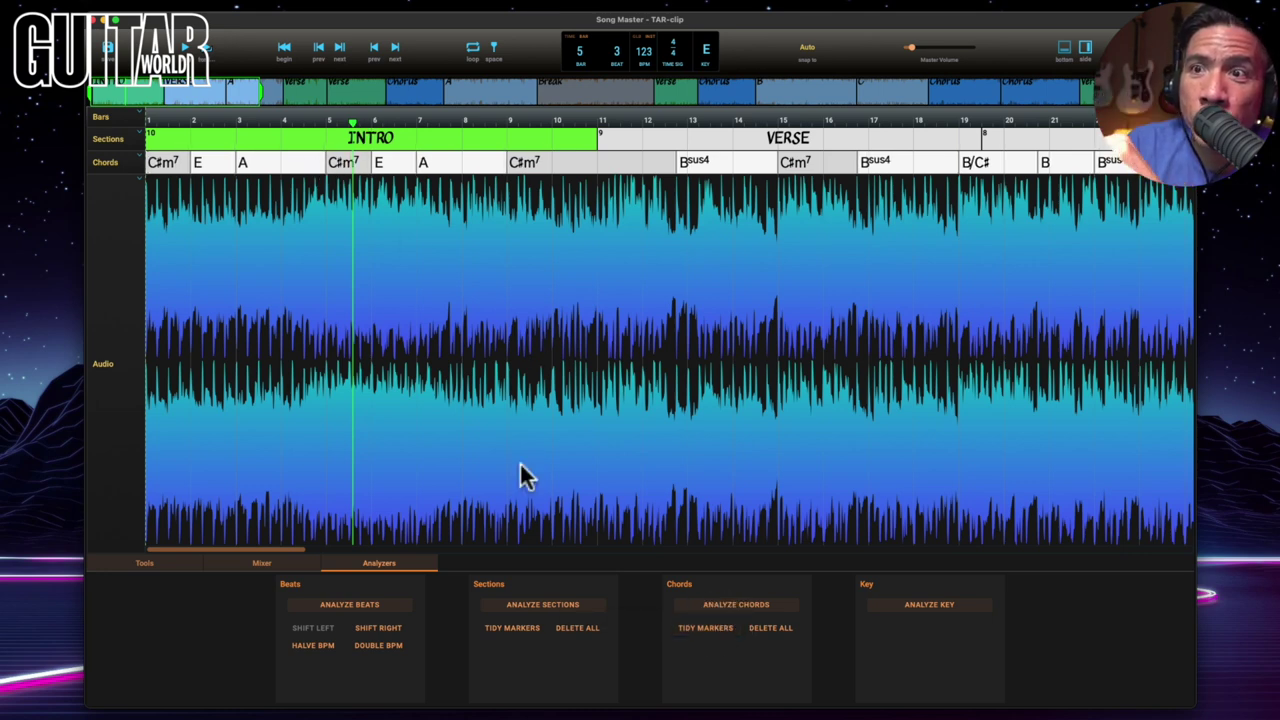
pyautogui.click(512, 627)
pyautogui.click(144, 563)
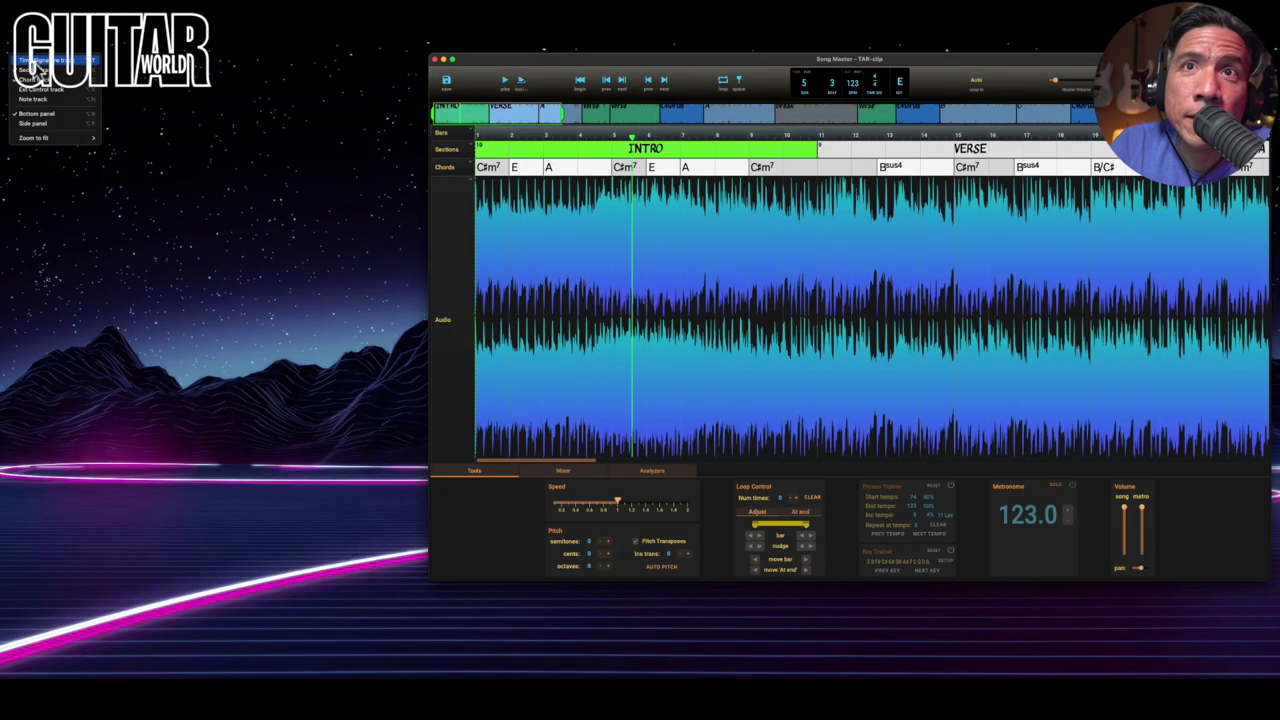
# Show the time signature, external control and note tracks above the audio.
pyautogui.click(145, 150)
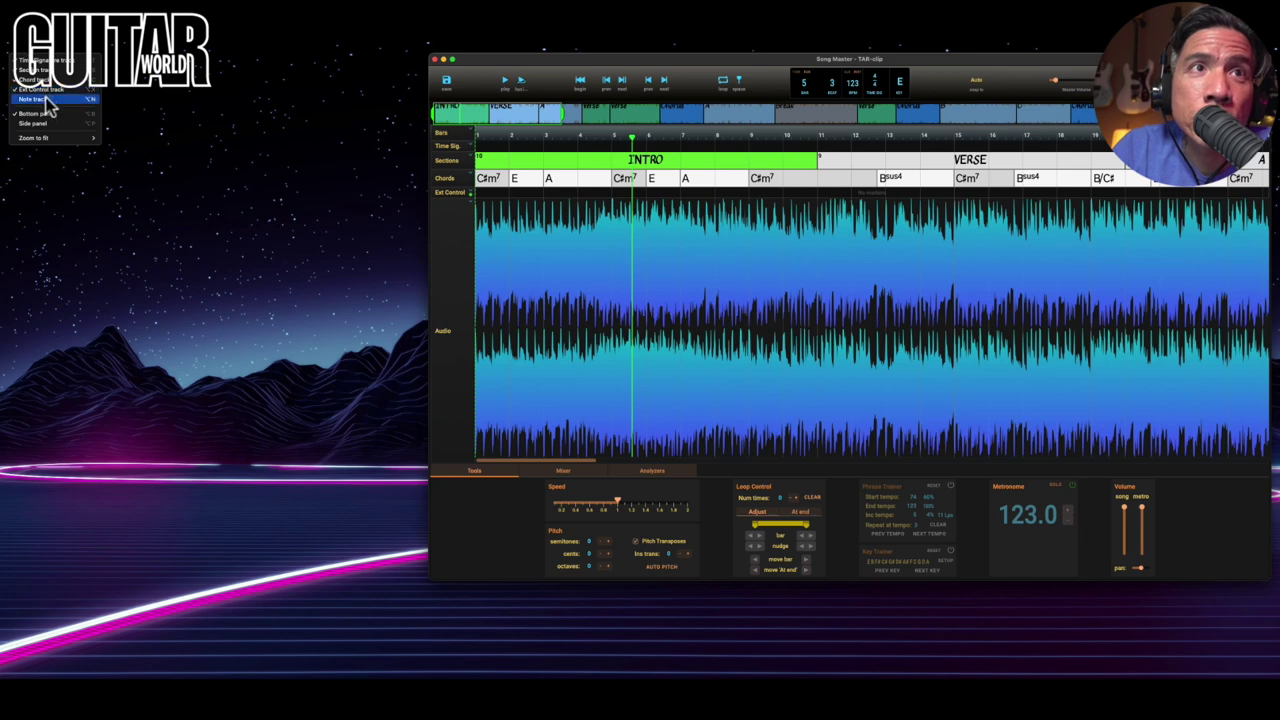
pyautogui.click(50, 105)
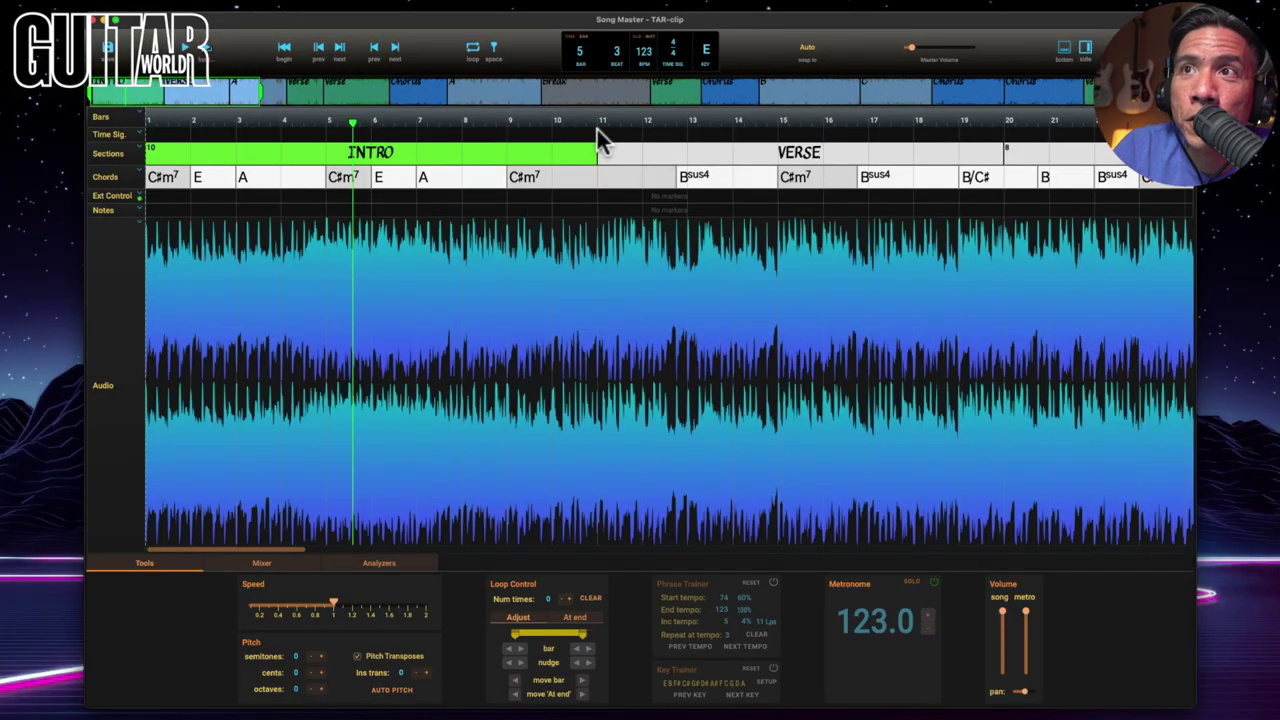
# Add a note marker at bar 11 reading TURN ON CHORUS and colour it red.
pyautogui.rightClick(597, 215)
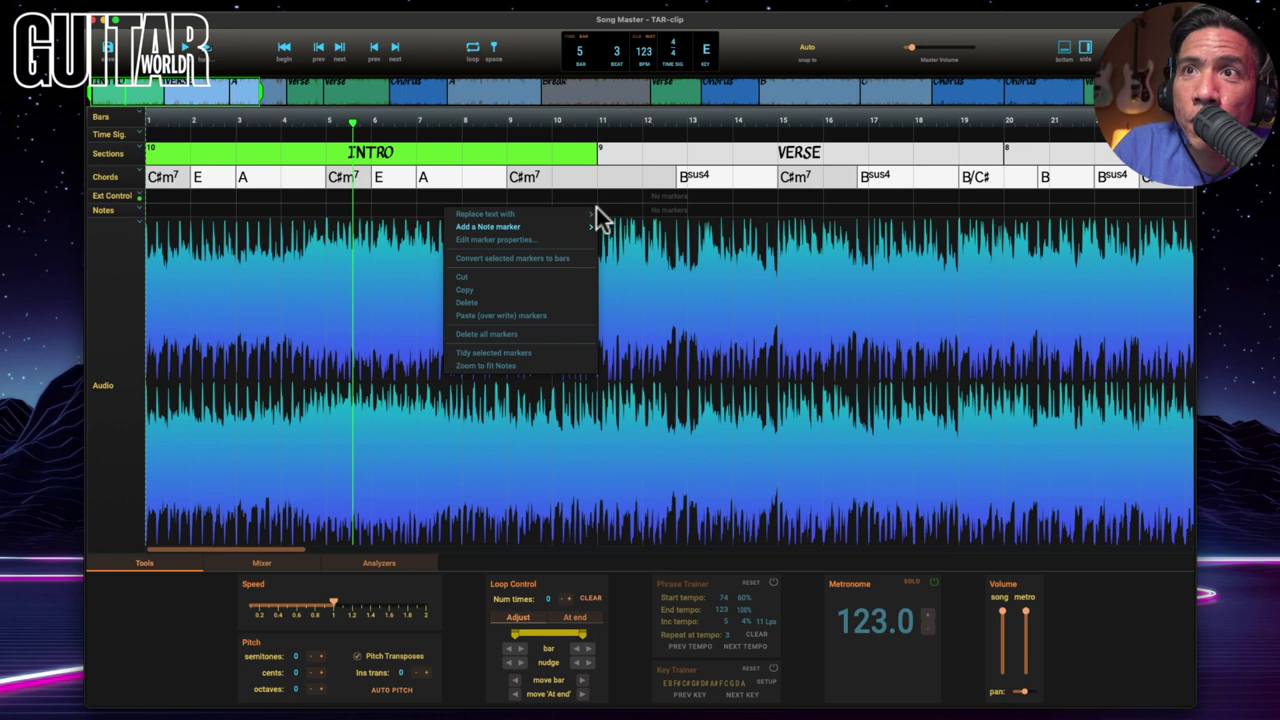
pyautogui.moveTo(591, 228)
pyautogui.click(634, 228)
pyautogui.write('TUNN')
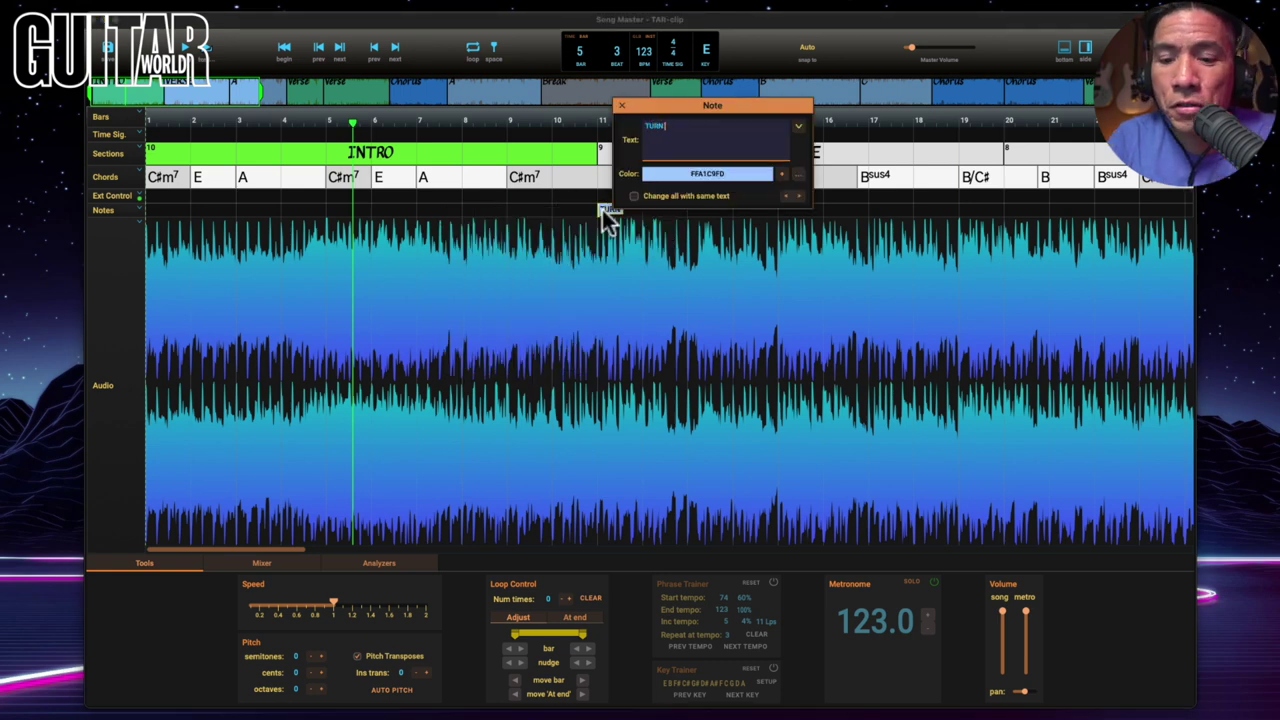
pyautogui.write(' ON CHORUS')
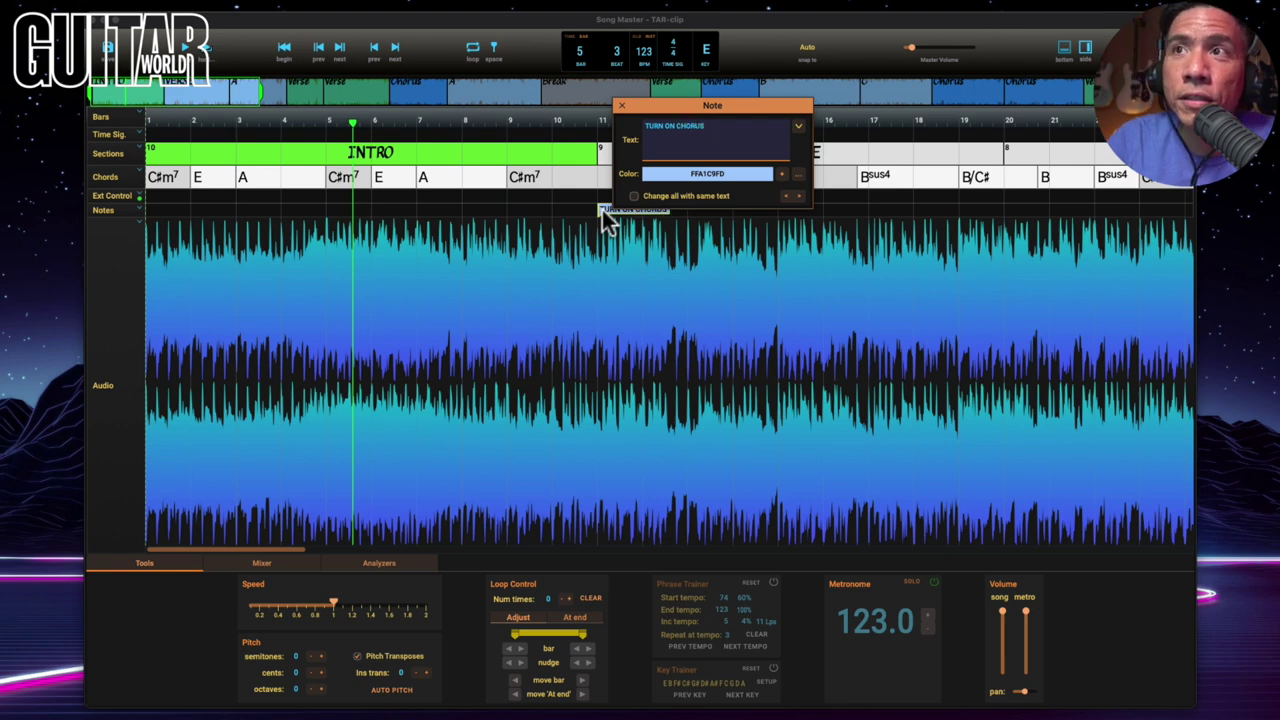
pyautogui.click(705, 177)
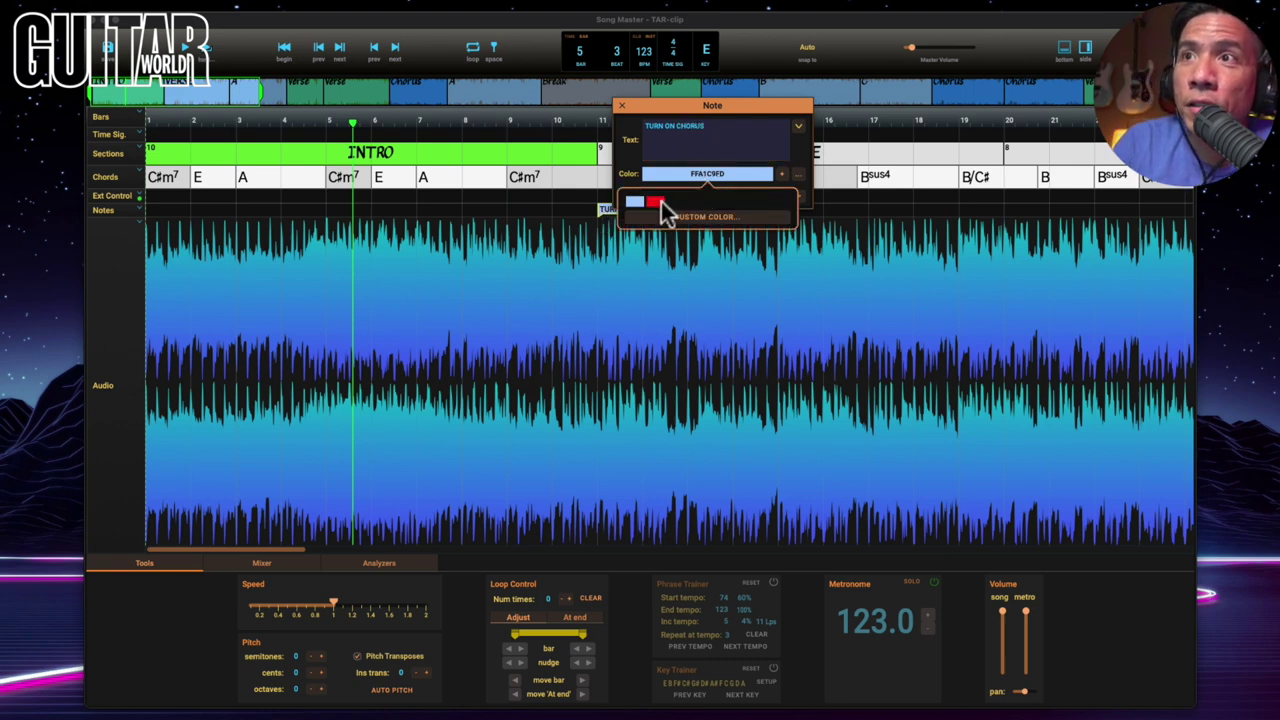
pyautogui.click(661, 201)
pyautogui.click(834, 52)
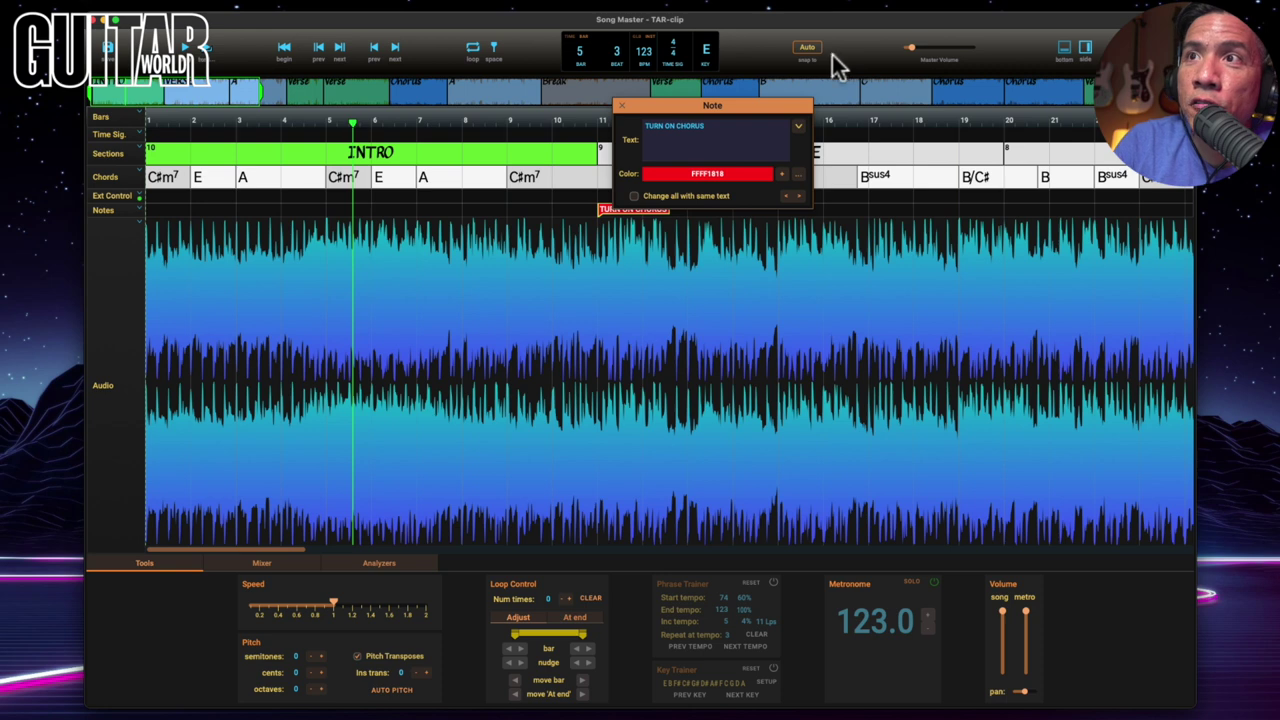
pyautogui.click(621, 105)
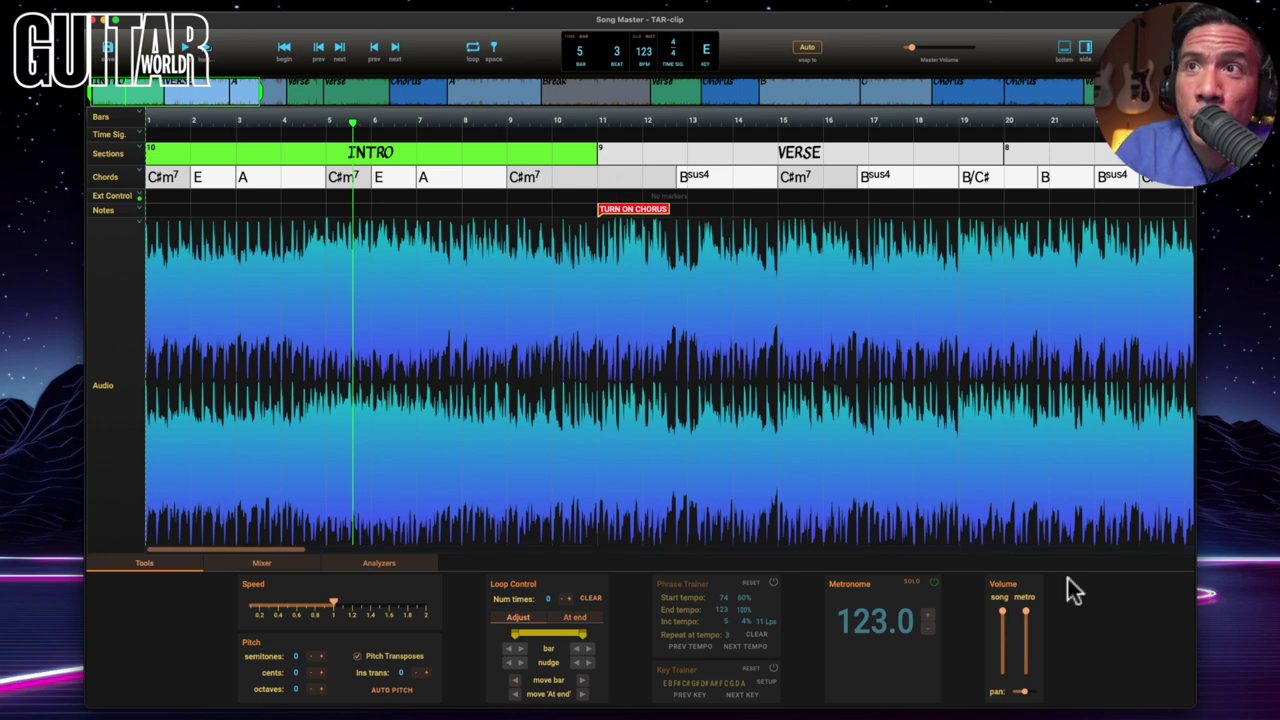
# Resize the song window, and play from bar 5 and around bars 10 and 11, leaving the playhead at bar 10.
pyautogui.moveTo(1195, 707); pyautogui.dragTo(1160, 704)
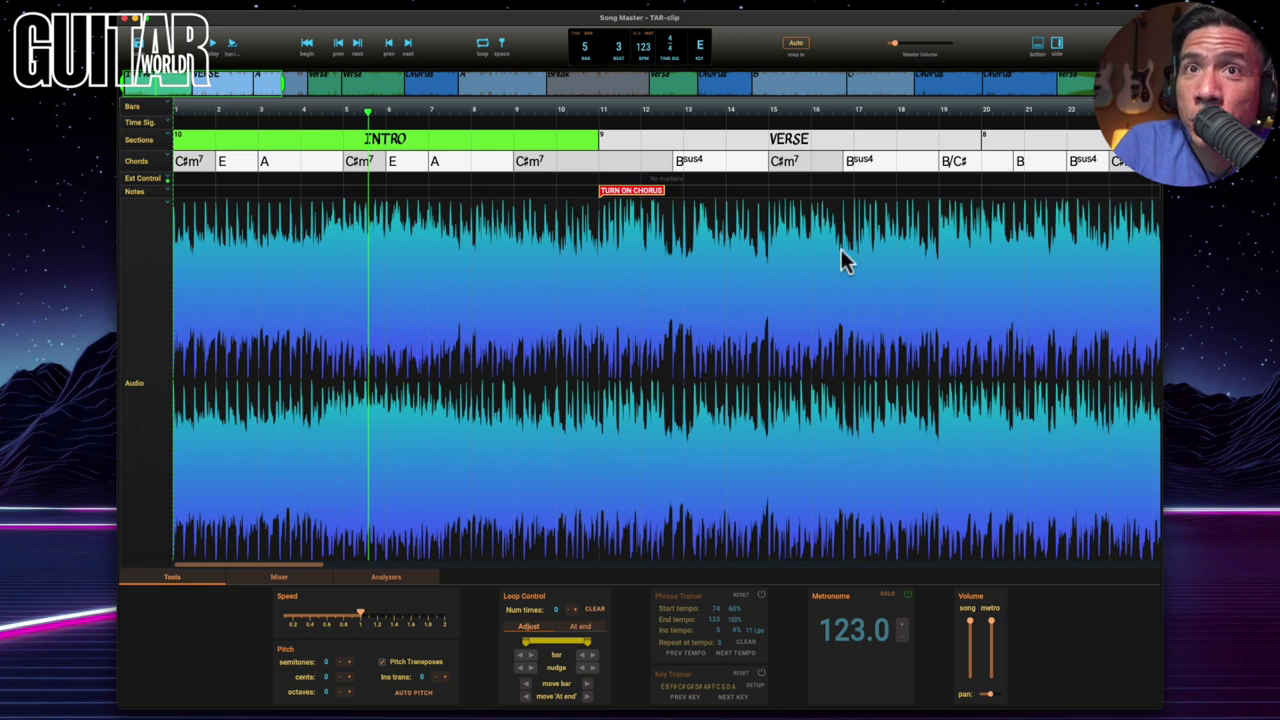
pyautogui.click(343, 109)
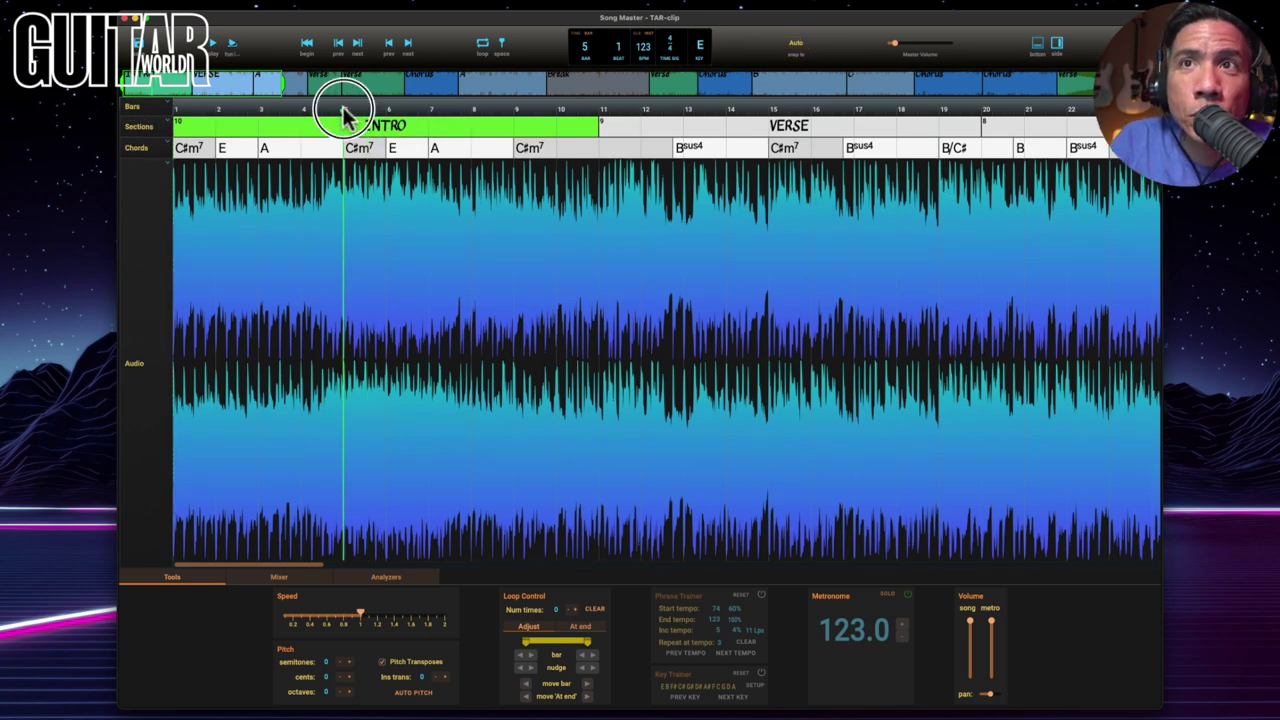
pyautogui.press('space')
pyautogui.click(596, 110)
pyautogui.click(577, 112)
pyautogui.click(557, 113)
# Generate separate stem tracks for vocals, drums, bass and the rest of the song.
pyautogui.click(280, 578)
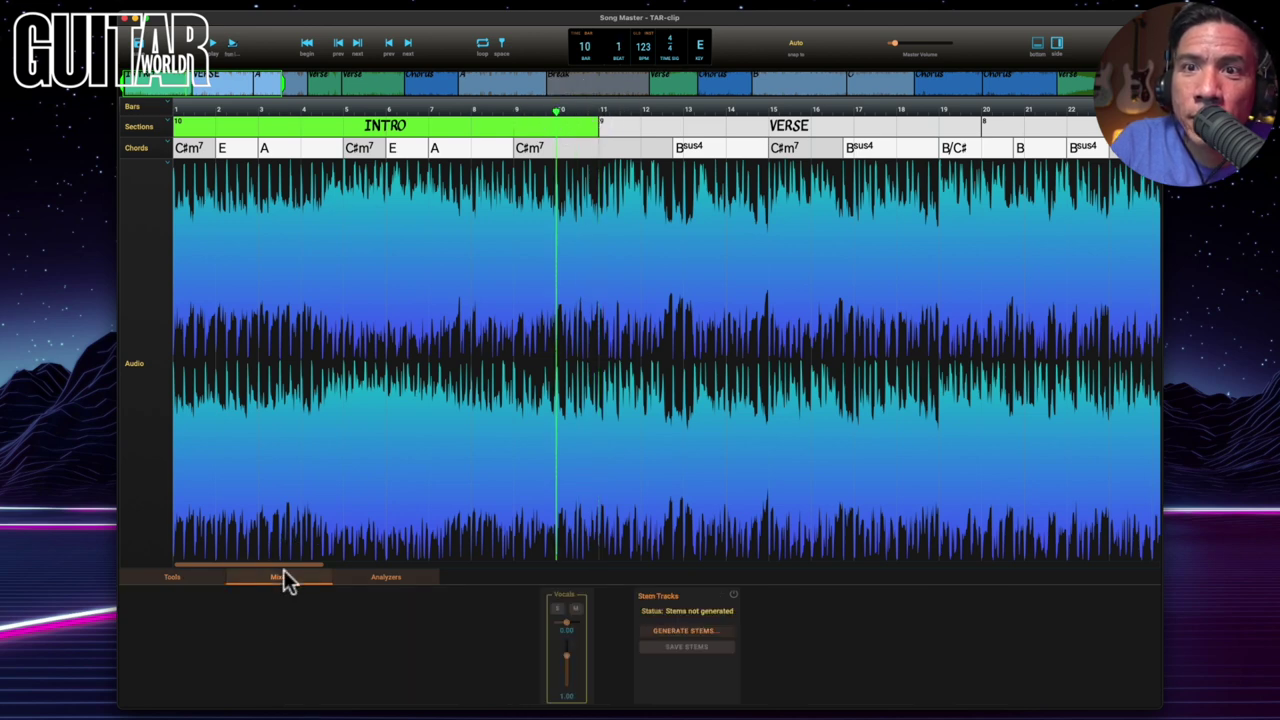
pyautogui.click(690, 628)
pyautogui.click(613, 417)
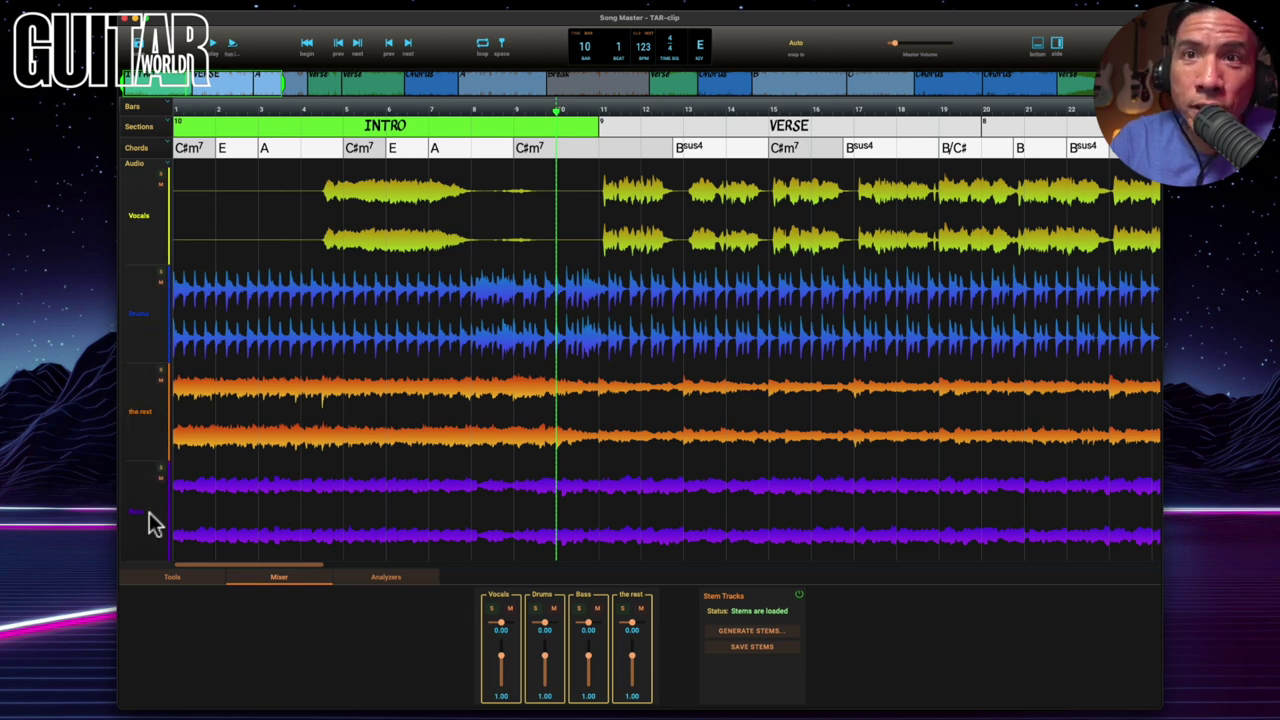
# Play the verse from bar 11 with the vocals stem muted, and unmute the vocals during playback.
pyautogui.click(592, 114)
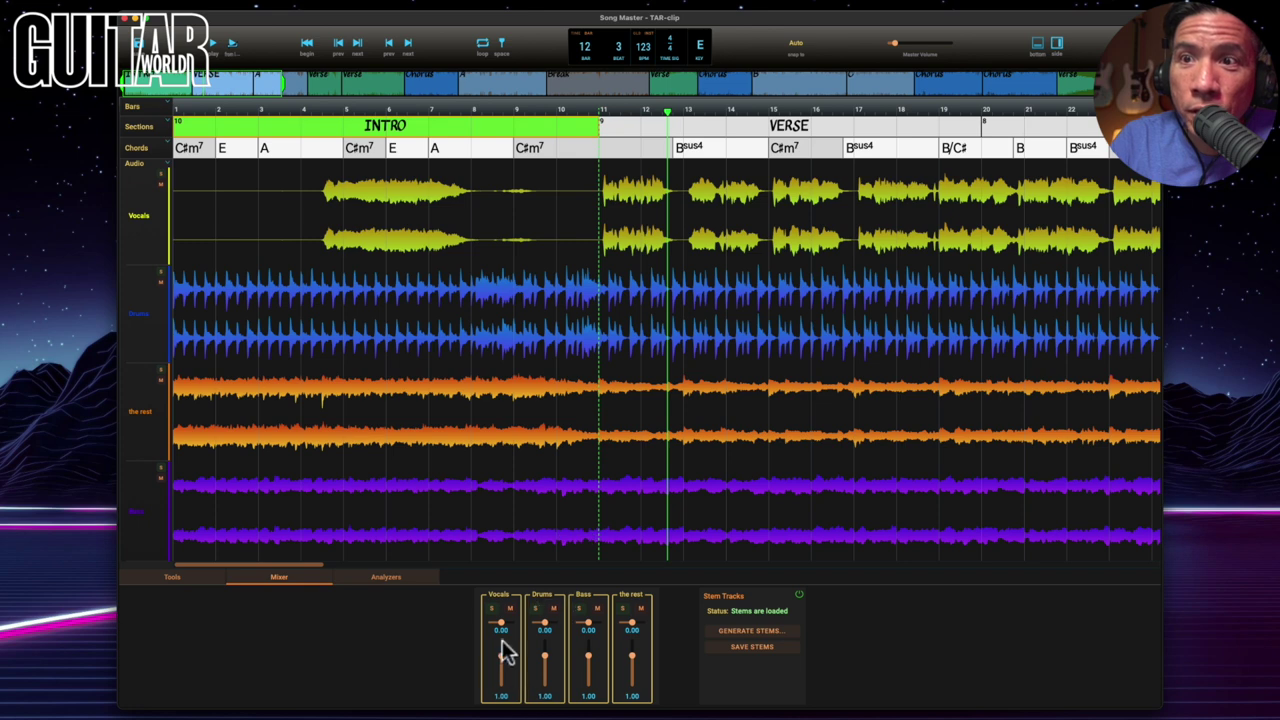
pyautogui.click(510, 608)
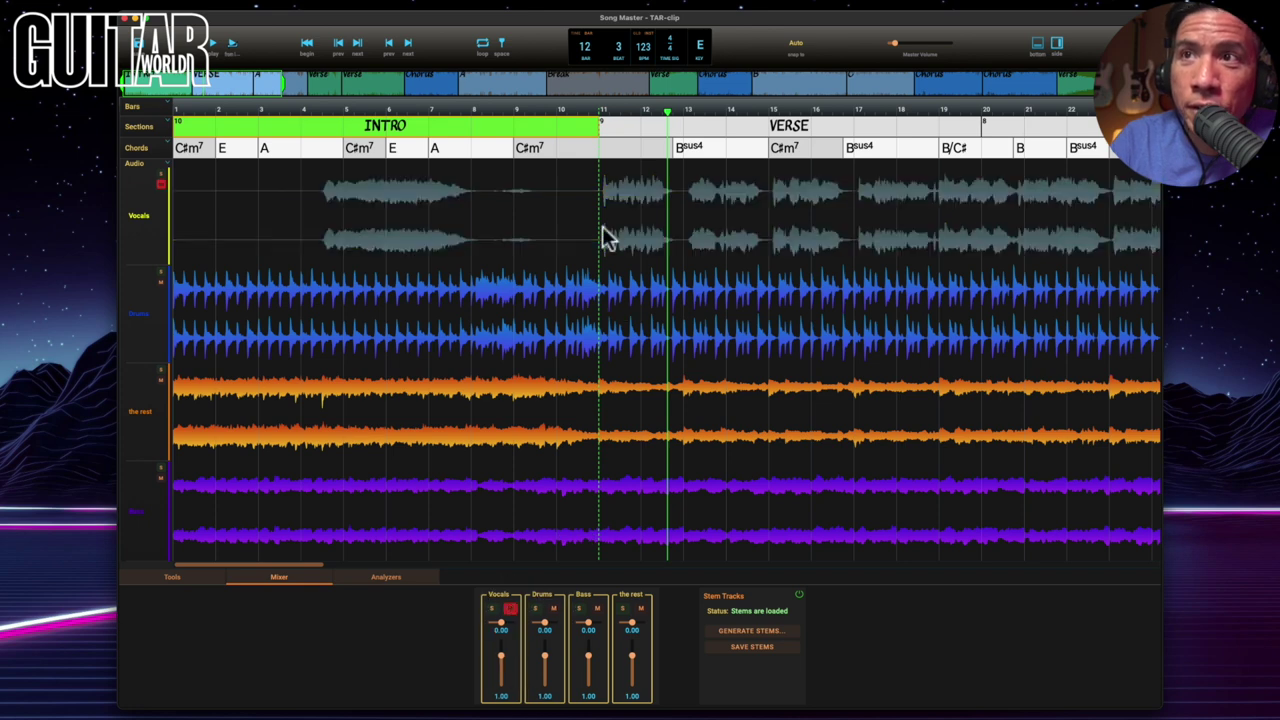
pyautogui.click(591, 110)
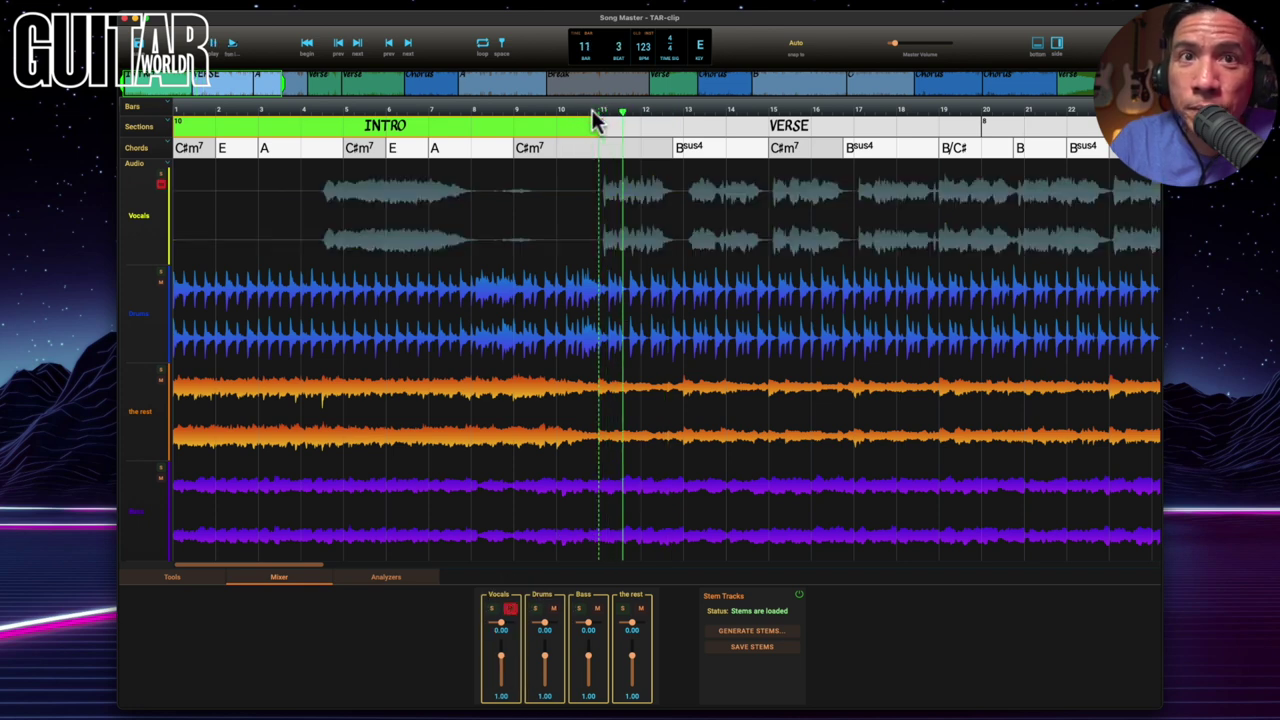
pyautogui.click(510, 608)
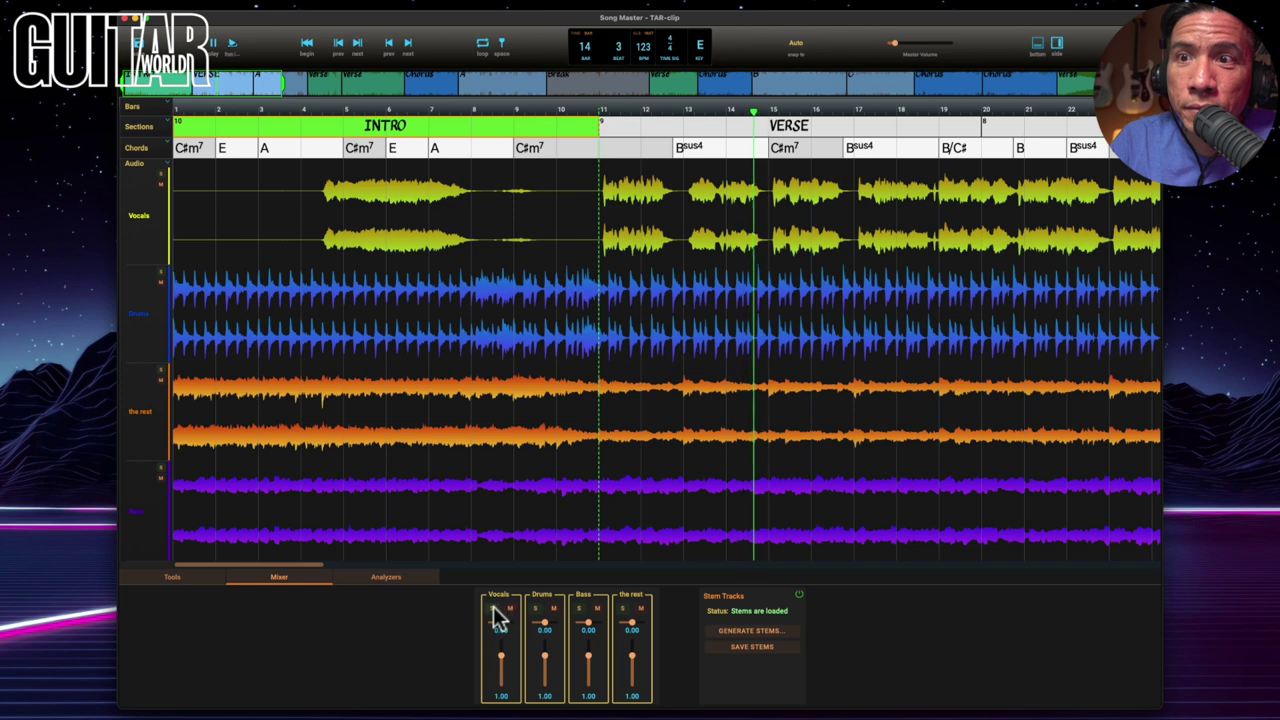
# Solo the vocals stem during playback, release the solo, and select the VERSE section.
pyautogui.click(492, 609)
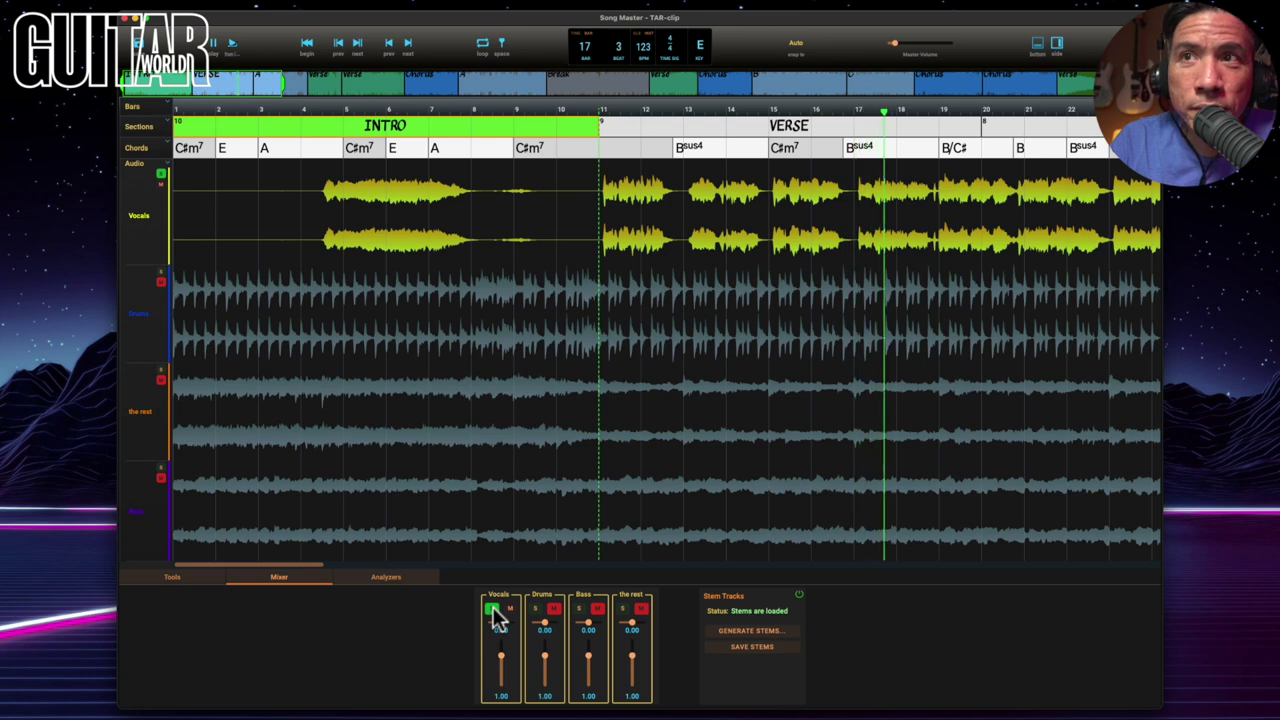
pyautogui.click(492, 609)
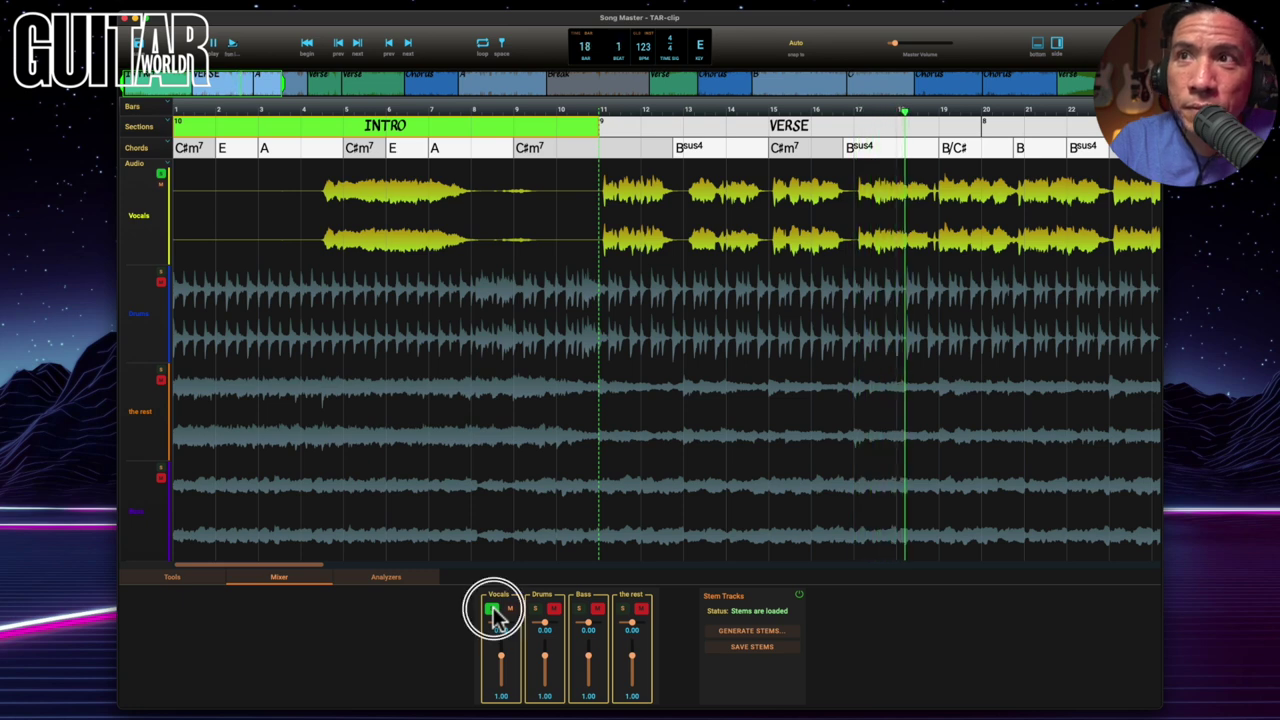
pyautogui.click(596, 128)
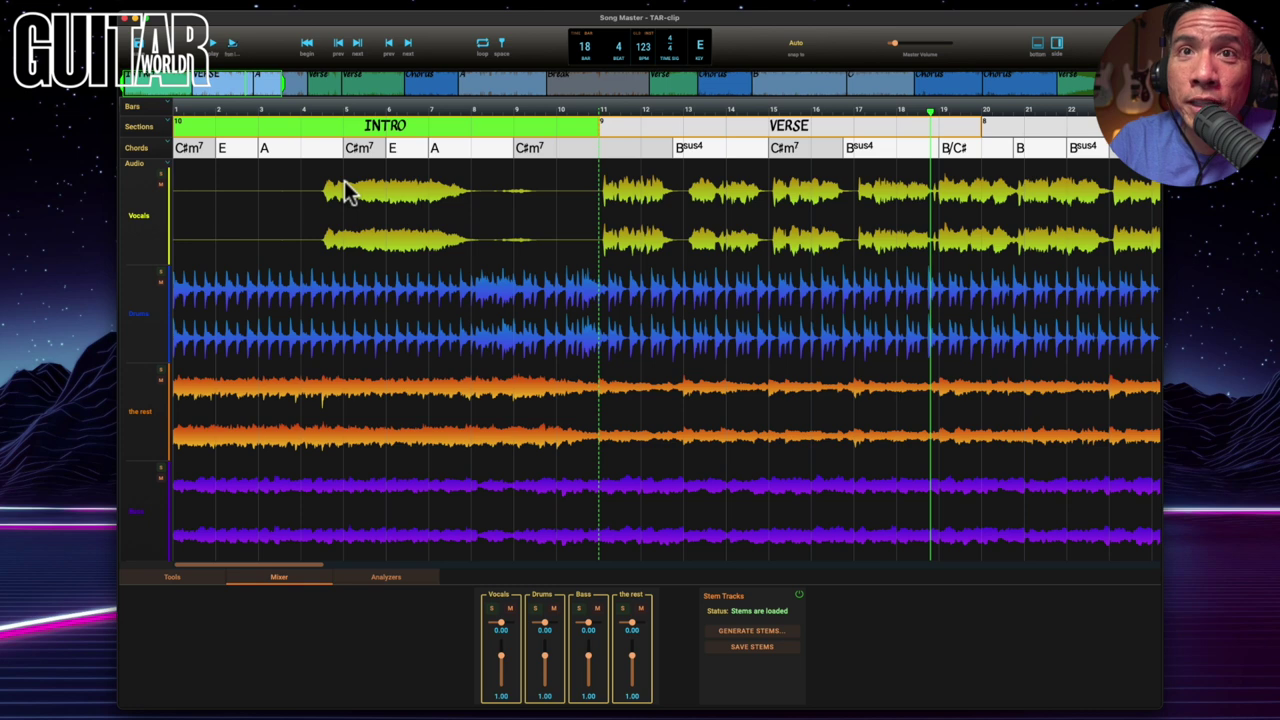
# Mute the vocals stem and play from the middle of bar 10 into the verse.
pyautogui.click(578, 113)
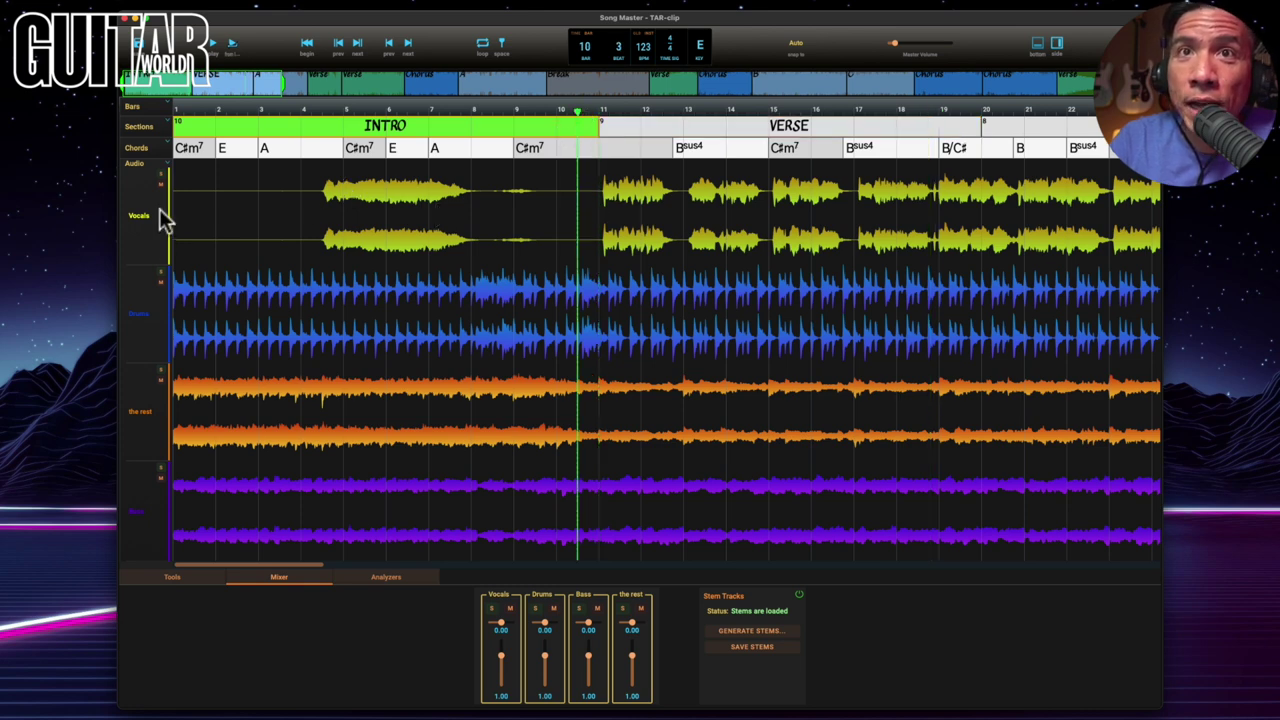
pyautogui.click(510, 610)
pyautogui.press('space')
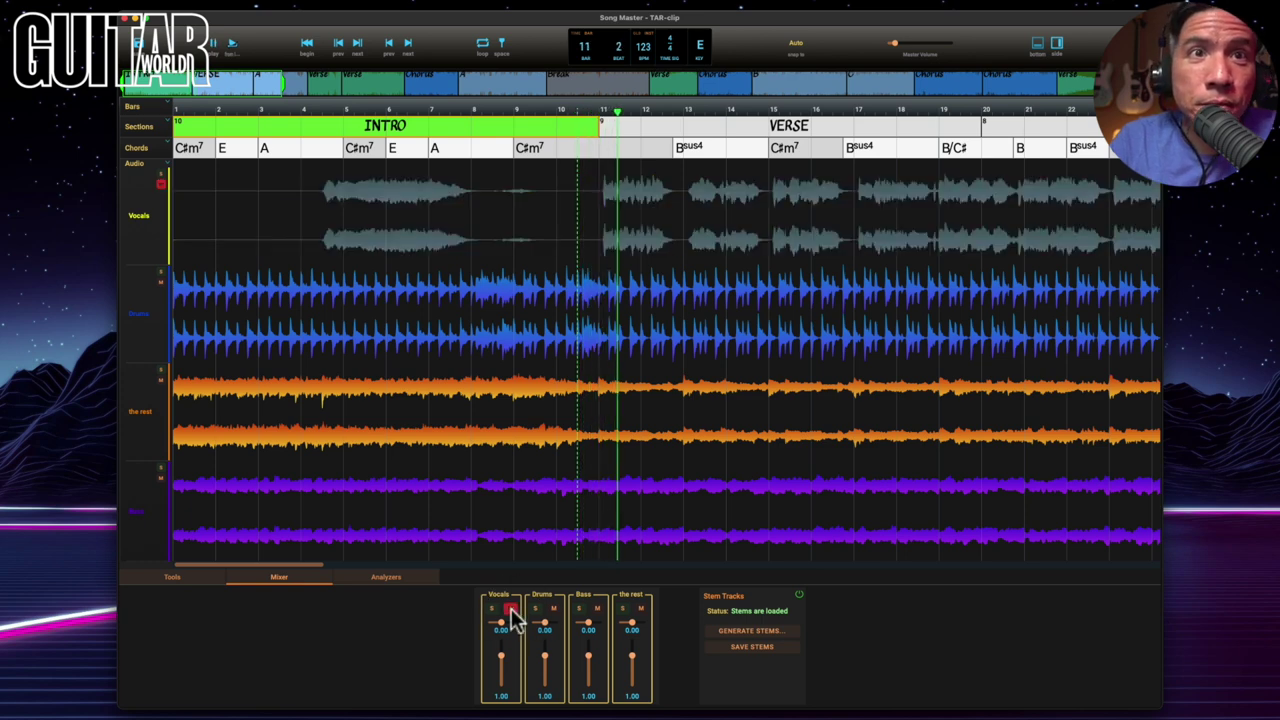